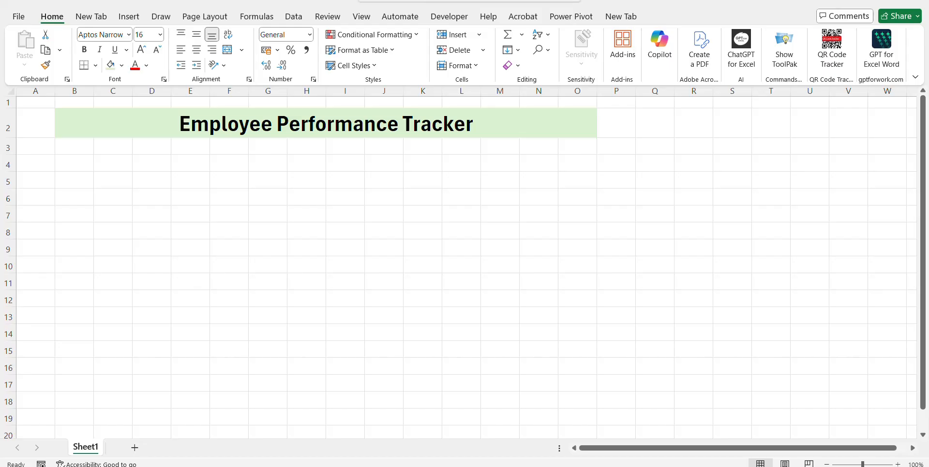
Enter the company name in cell B4.
left_click(202, 148)
key("Left")
key("Left")
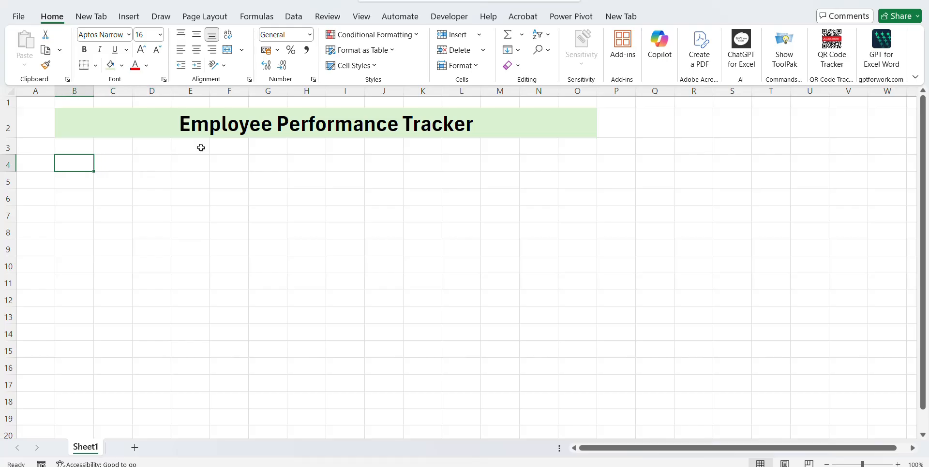
type("Manish")
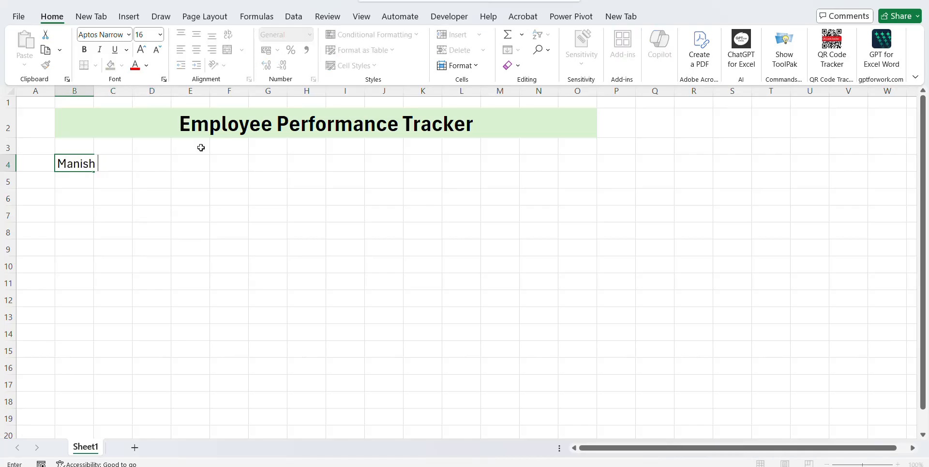
type(" Tech.")
key("ctrl+Return")
Merge and centre B4:O4 and set its font size to 18.
key("shift+Right")
key("shift+Right")
key("shift+Right")
key("shift+Right")
key("shift+Right")
key("shift+Right")
key("shift+Right")
key("shift+Right")
key("shift+Right")
key("shift+Right")
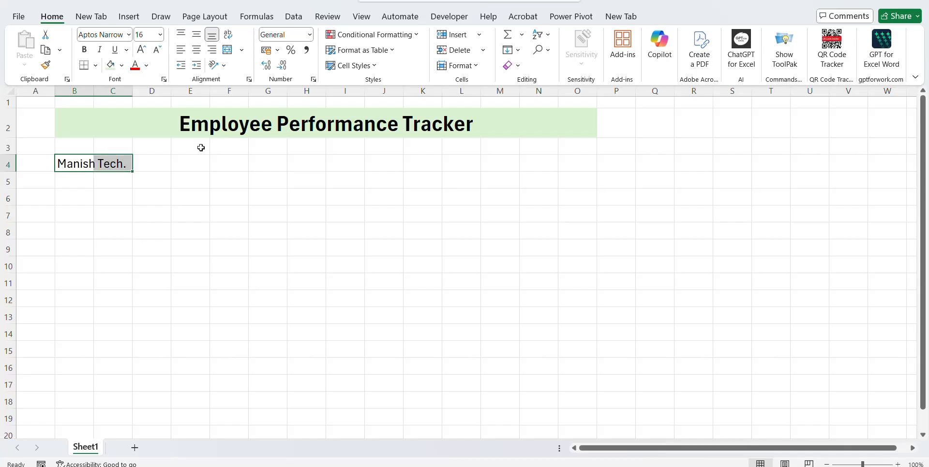
key("shift+Right")
key("shift+Right")
key("shift+Right")
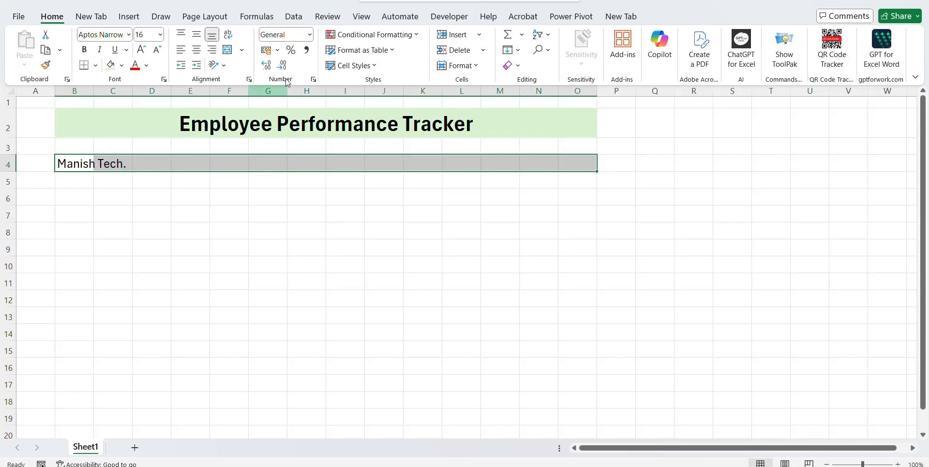
left_click(227, 49)
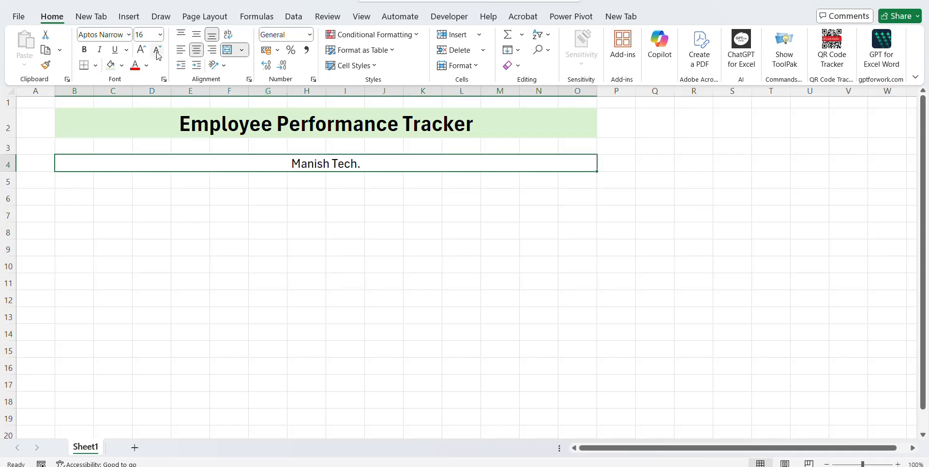
left_click(145, 34)
type("18")
key("Return")
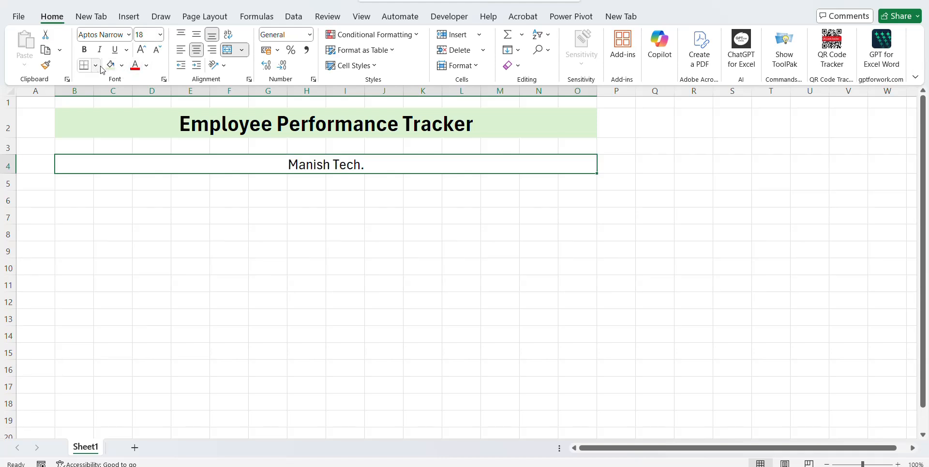
Fill the merged company cell light pink and make it bold.
left_click(123, 67)
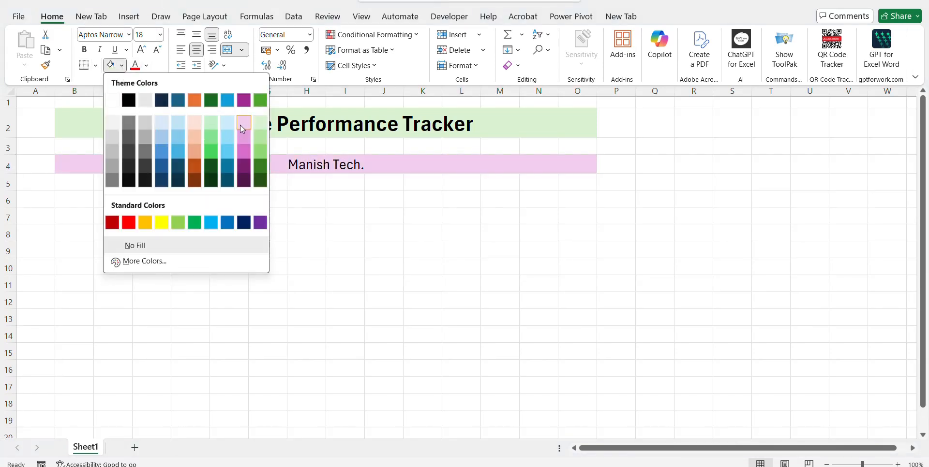
left_click(242, 124)
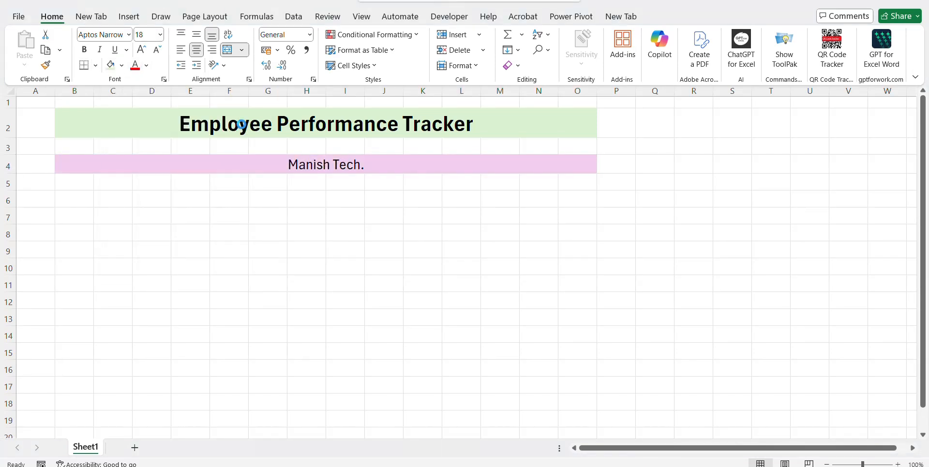
left_click(84, 50)
Add the postal address and phone number as two extra lines, then make row 4 taller.
key("F2")
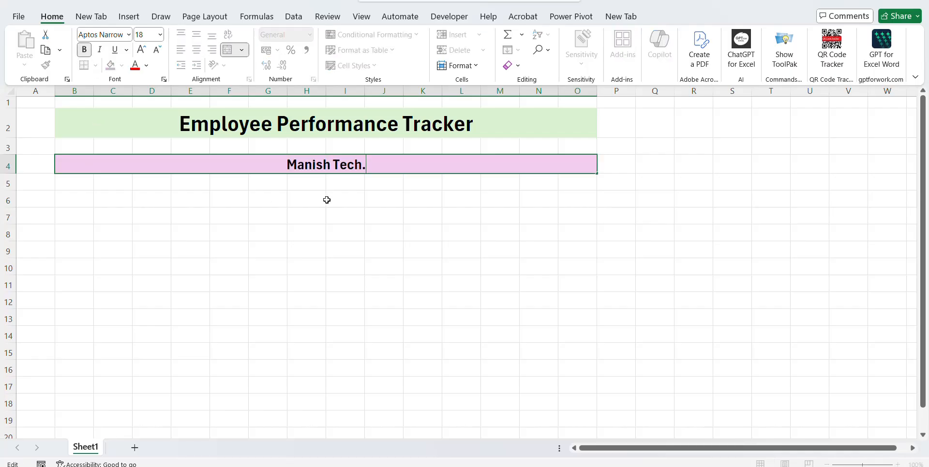
key("alt+Return")
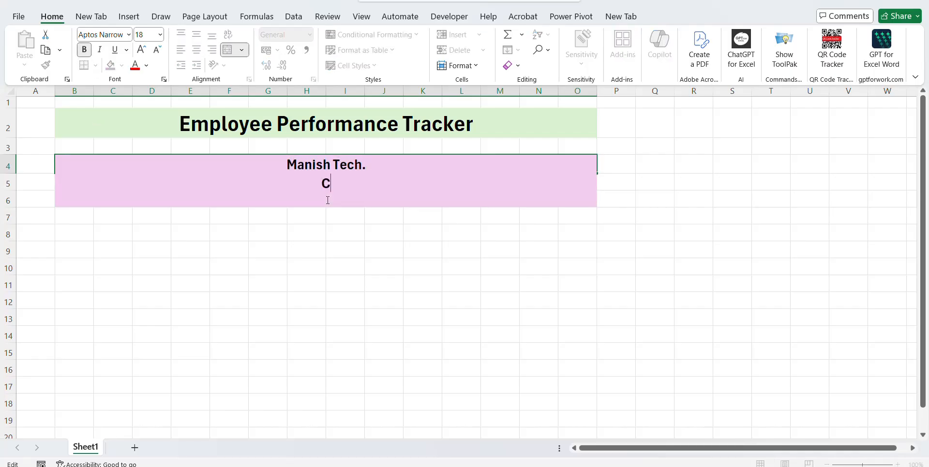
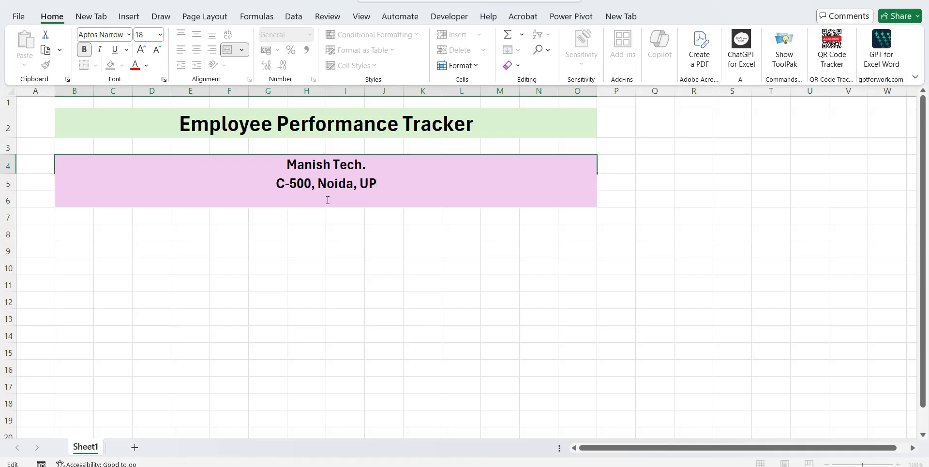
key("alt+Return")
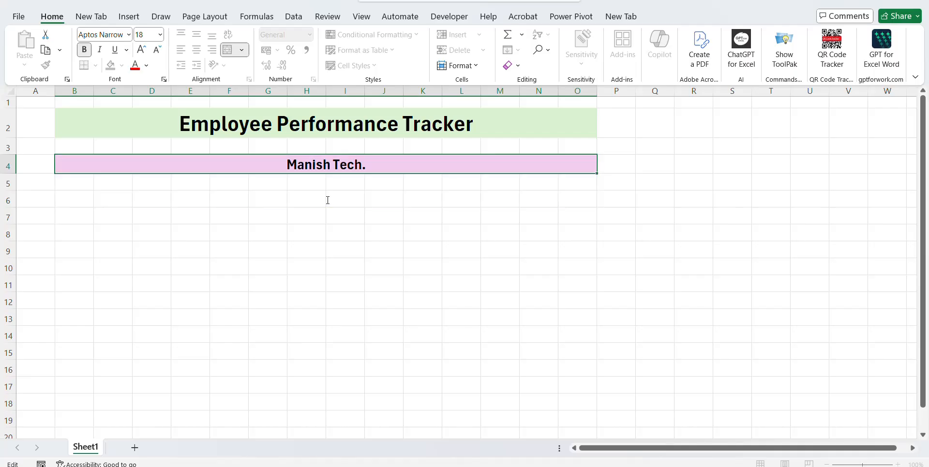
type("Phone")
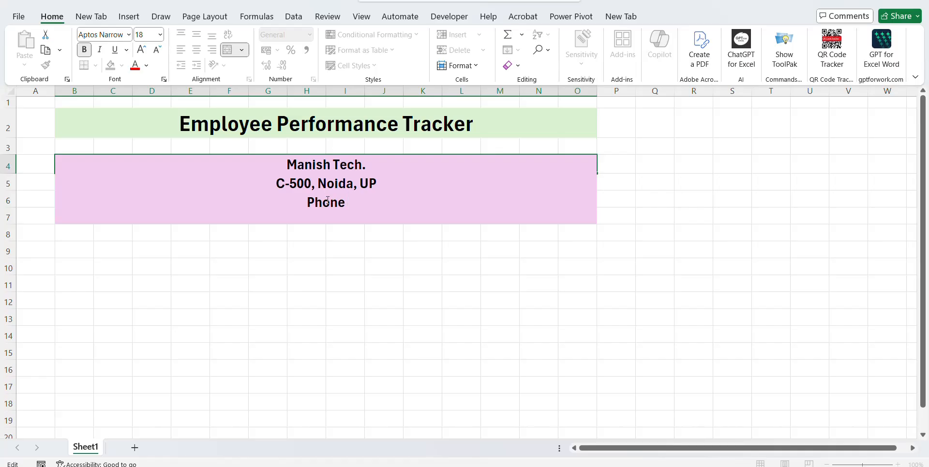
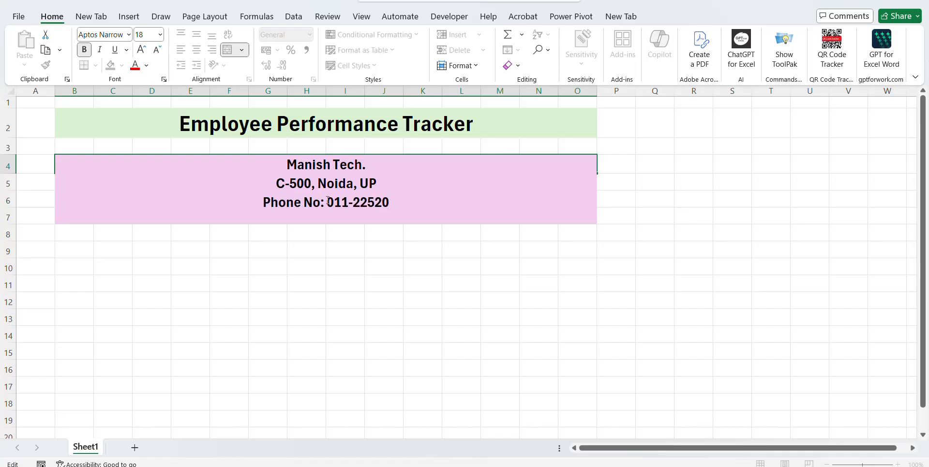
key("Return")
key("Up")
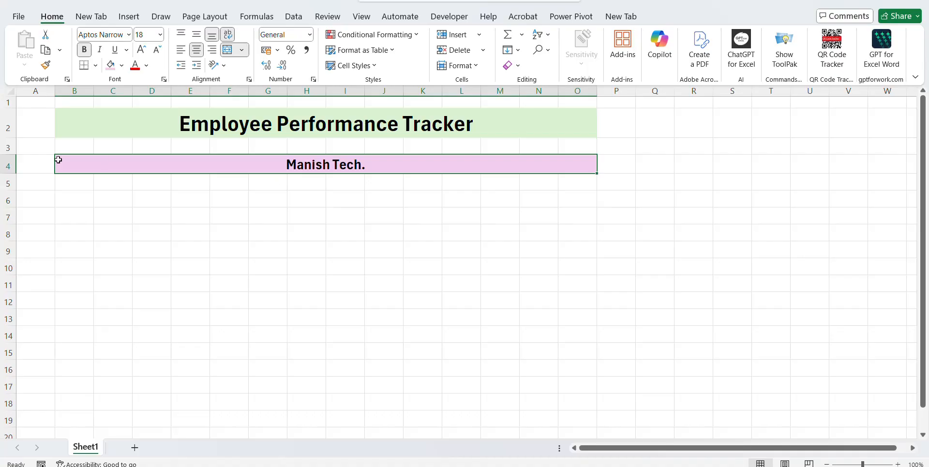
left_click_drag(9, 173, 9, 208)
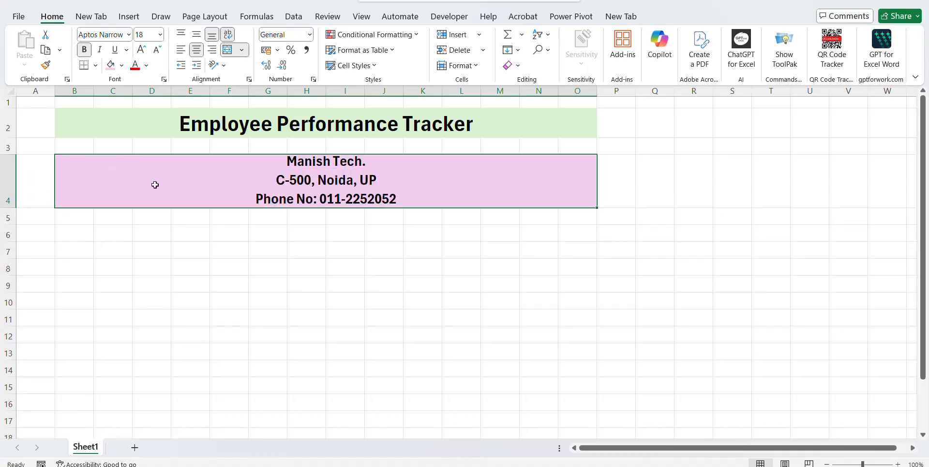
Enter S.No. in B6 and Employee Name in C6, autofitting column C.
left_click(140, 255)
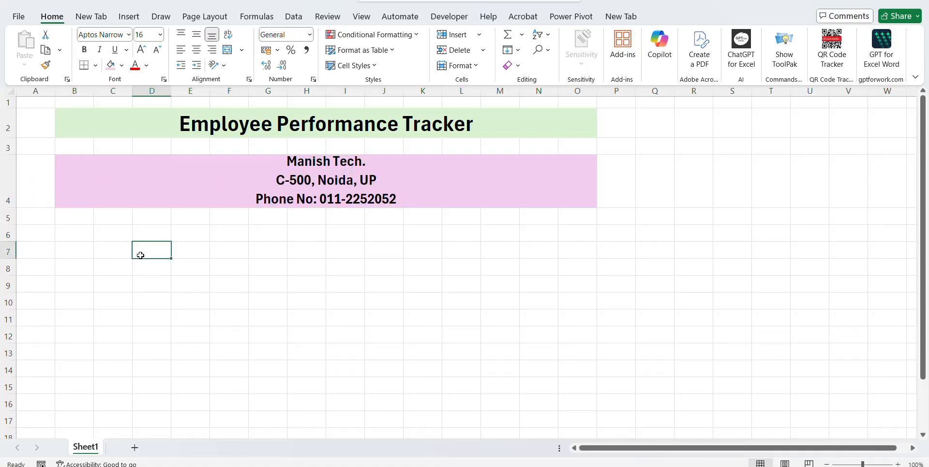
key("Up")
key("Up")
key("Up")
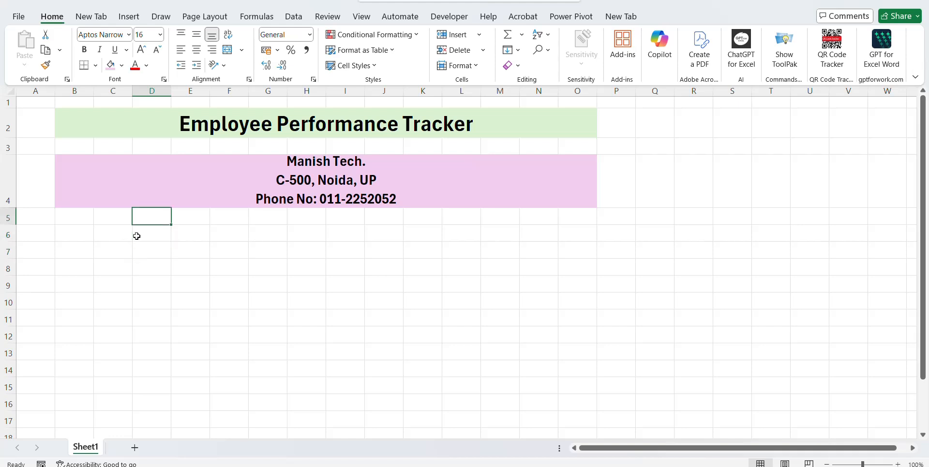
key("Up")
key("Down")
key("Down")
key("Down")
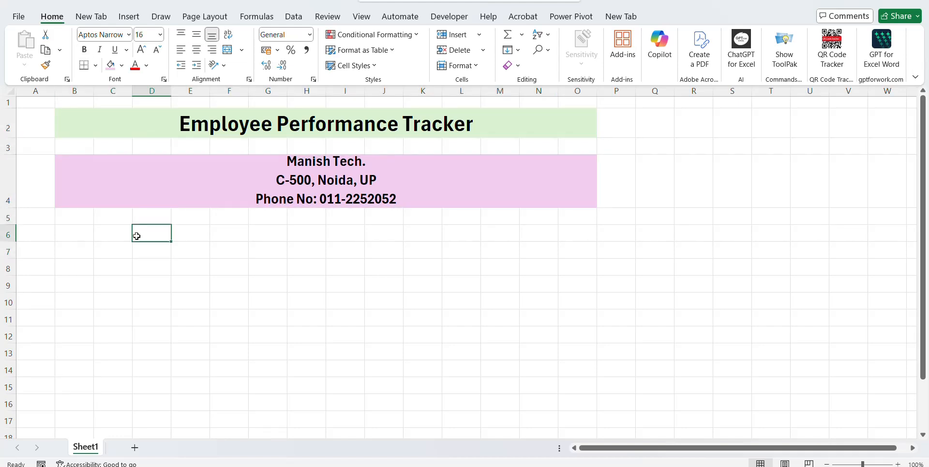
key("Left")
key("Left")
type("S.No.")
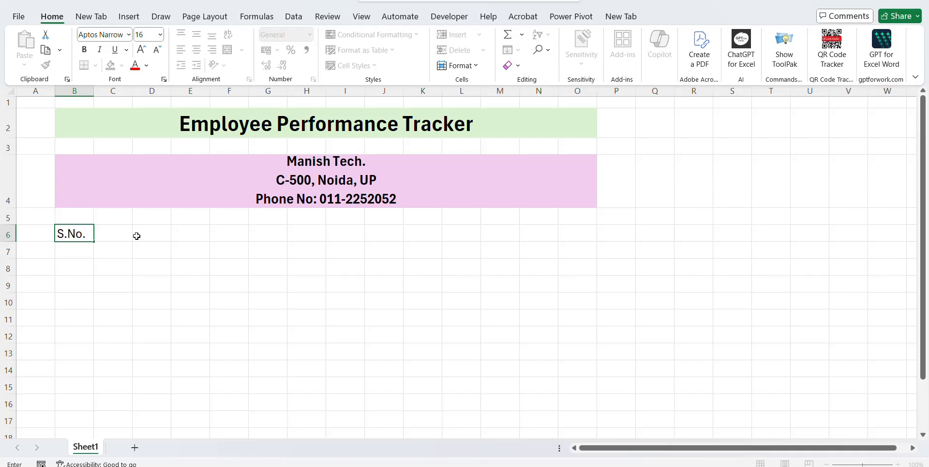
key("Right")
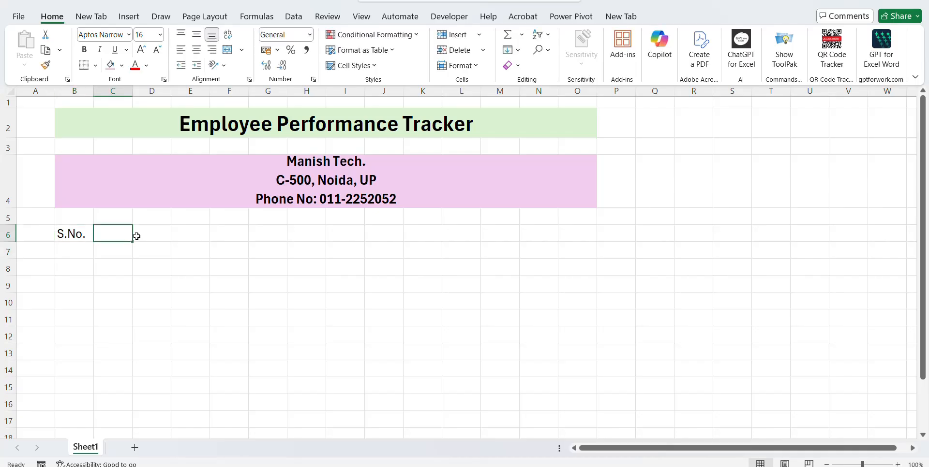
type("Emplou")
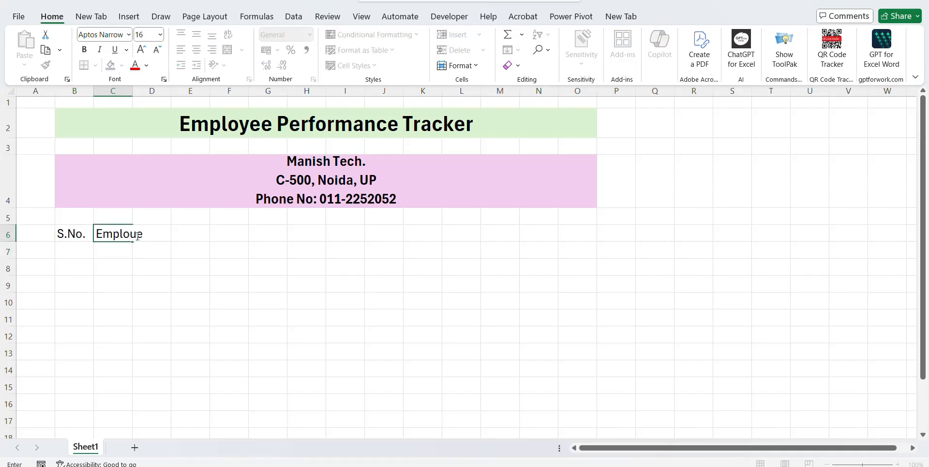
type("e")
key("BackSpace")
key("BackSpace")
type("yee Name")
key("ctrl+Return")
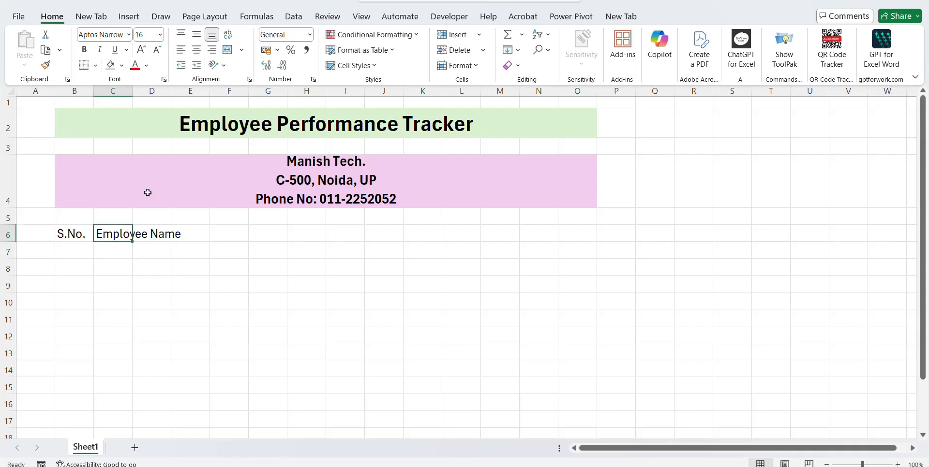
double_click(132, 91)
left_click(131, 91)
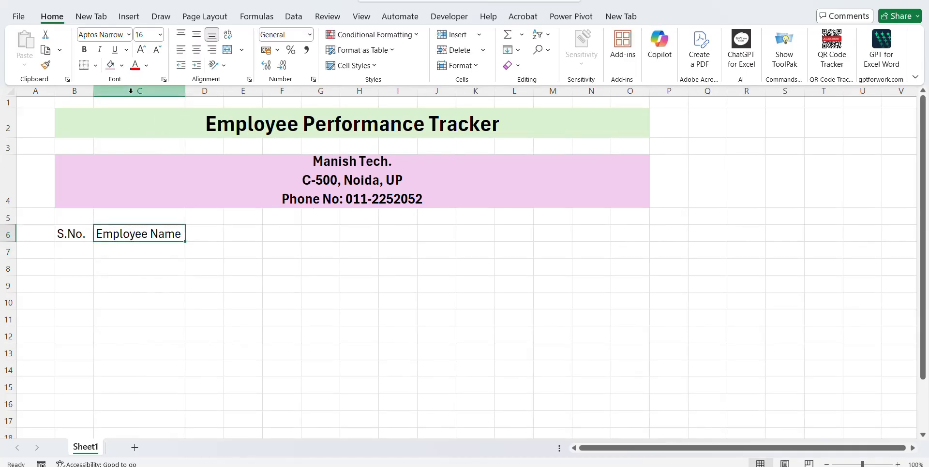
Enter Employee Id in D6 and autofit column D.
key("Tab")
type("Employee")
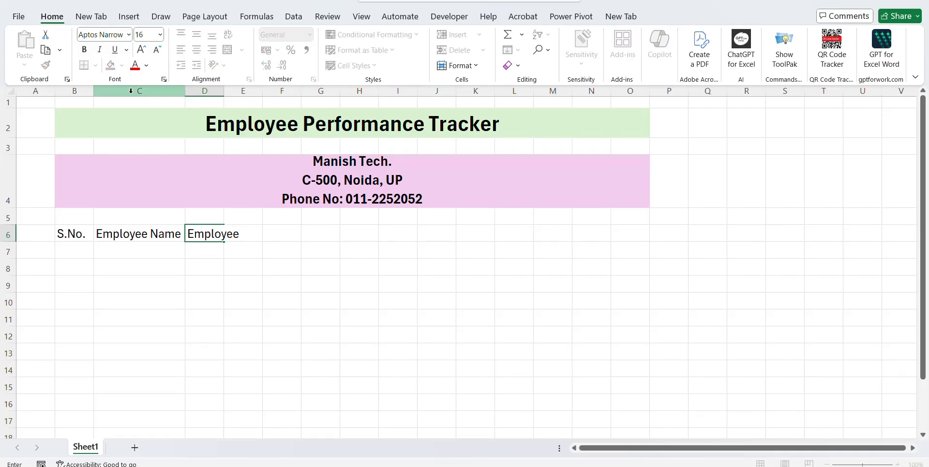
type(" Id")
key("Return")
key("Up")
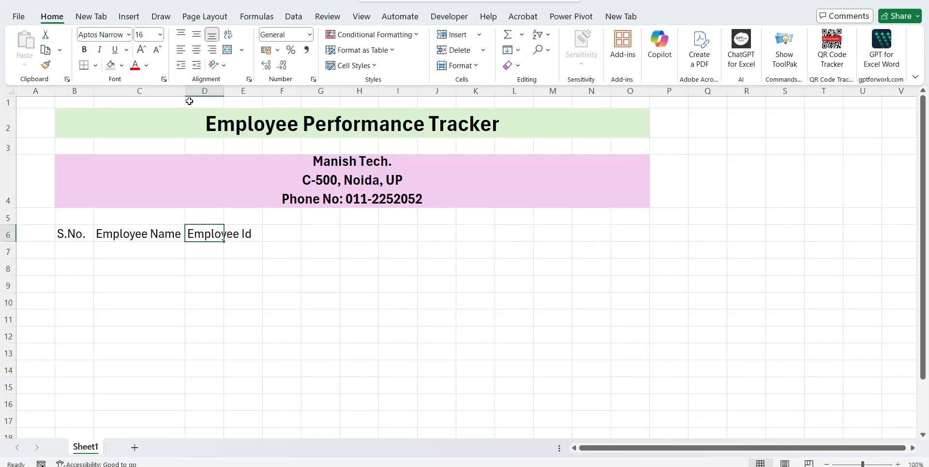
double_click(225, 95)
Enter Dept. in E6 and Designation in F6, autofitting column F.
left_click(277, 238)
type("Depar")
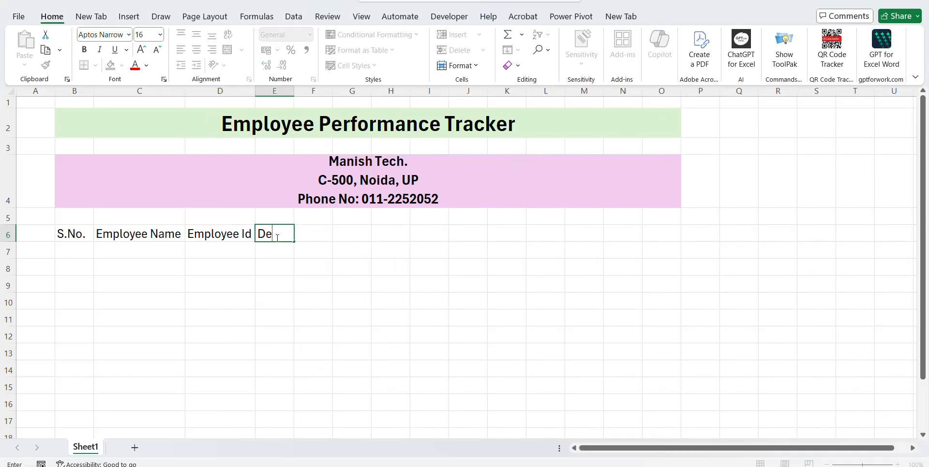
key("BackSpace")
key("BackSpace")
type("t.")
key("Tab")
type("D")
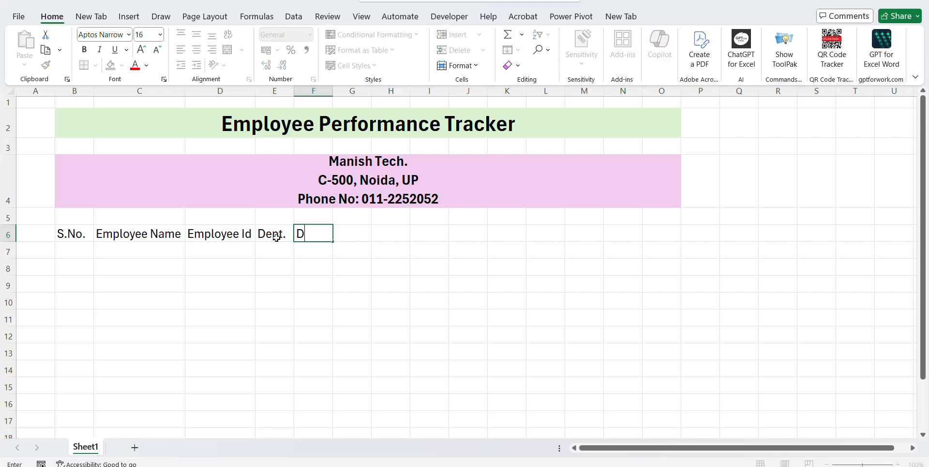
type("esignation")
key("Return")
double_click(334, 94)
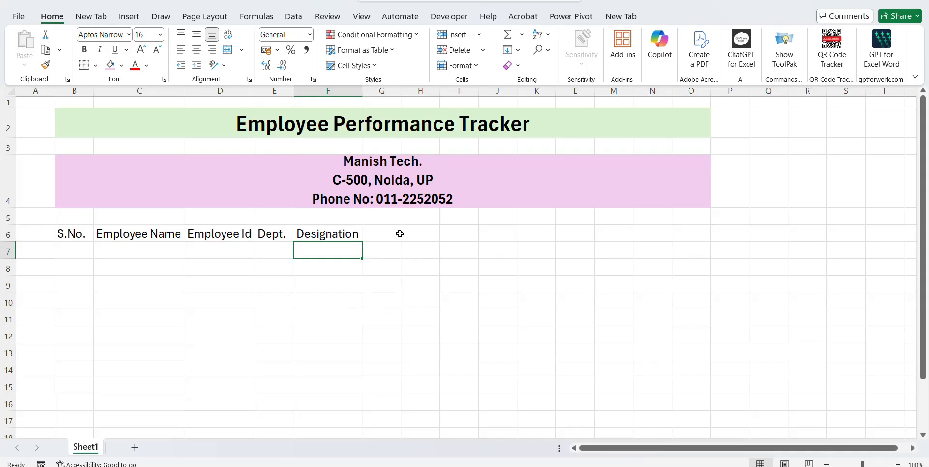
Enter the Punchuality and Work Quality headers in G6 and H6.
left_click(382, 237)
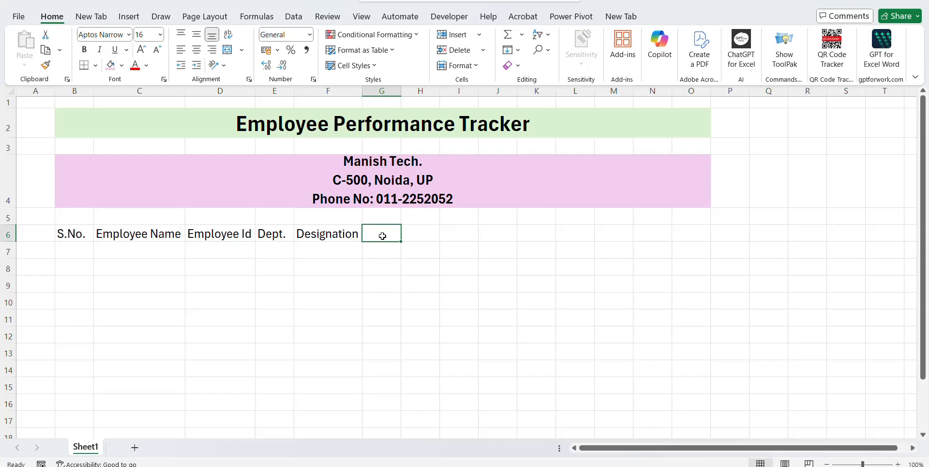
type("Punch")
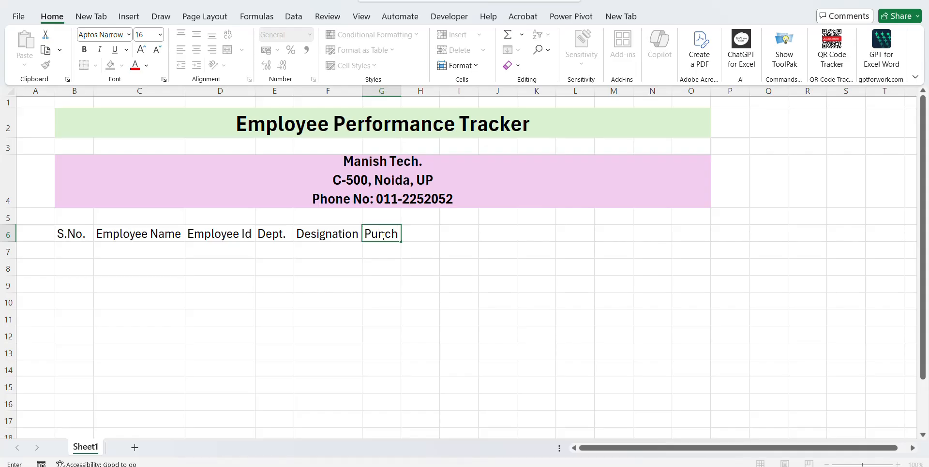
type("uality")
key("Tab")
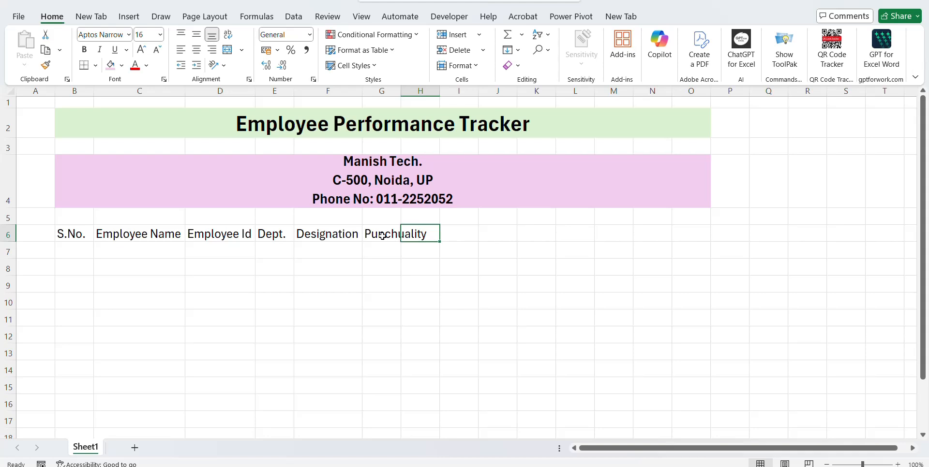
type("Work ")
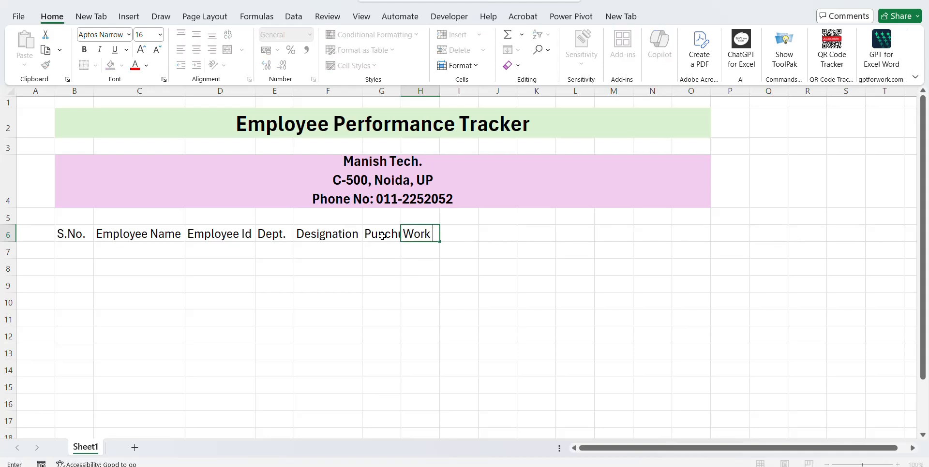
type("Quality")
key("Return")
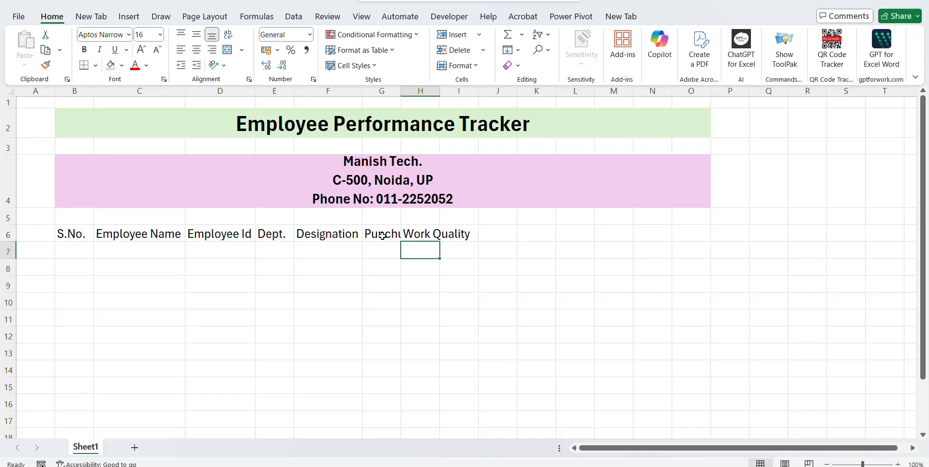
key("Up")
key("Right")
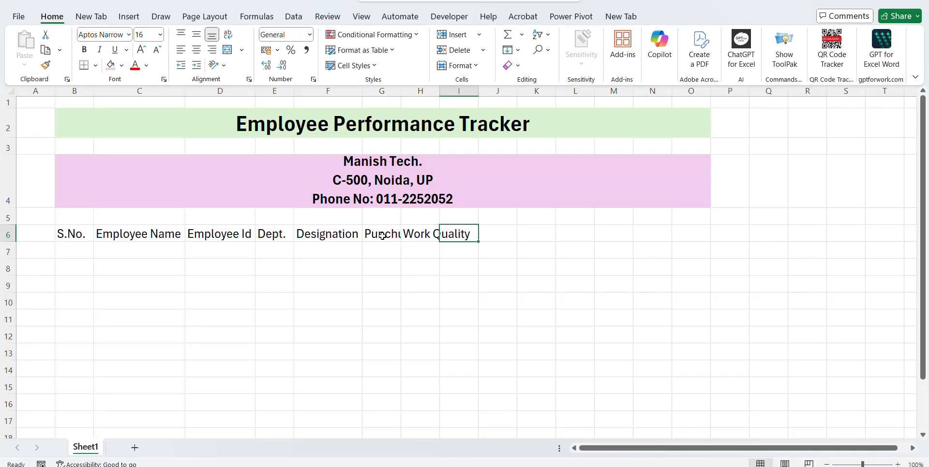
Enter the Productivity and Teamwork headers in I6 and J6 and check them.
type("Produc")
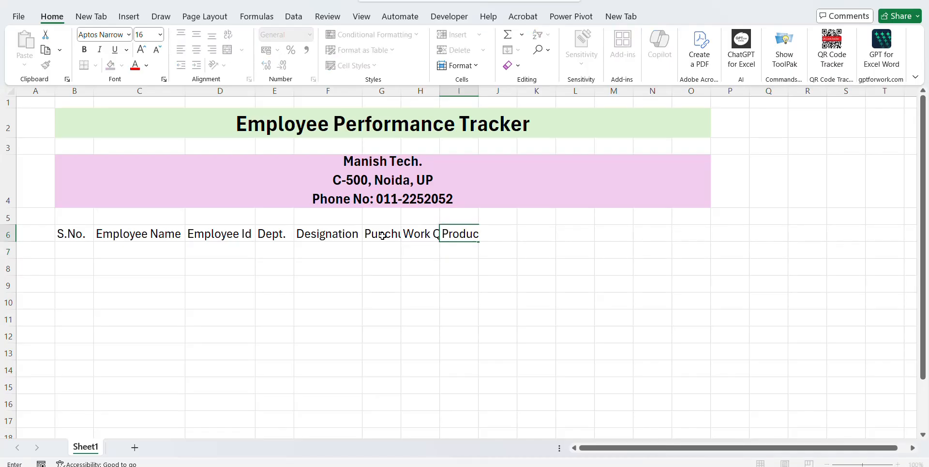
type("tivity")
key("Tab")
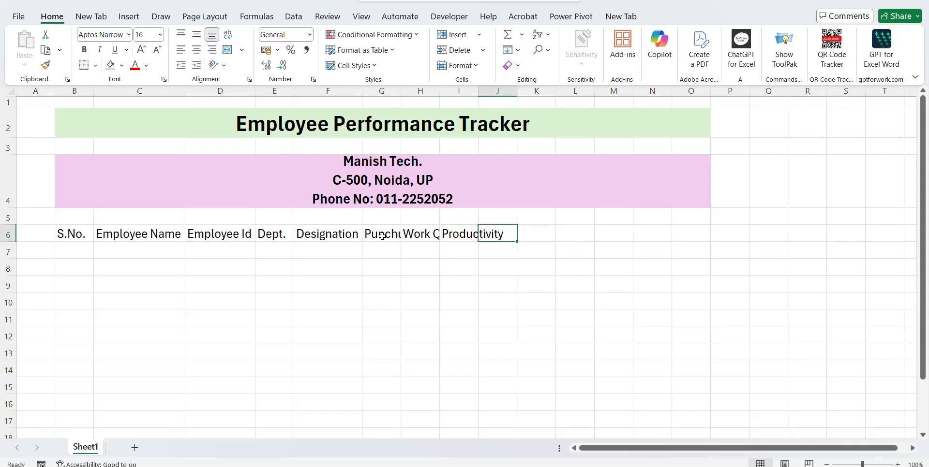
type("Tea")
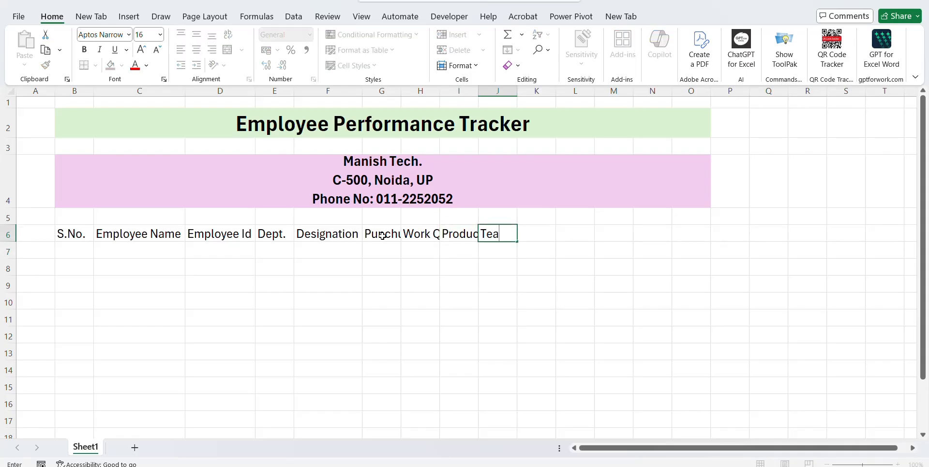
type("mwork")
key("ctrl+Return")
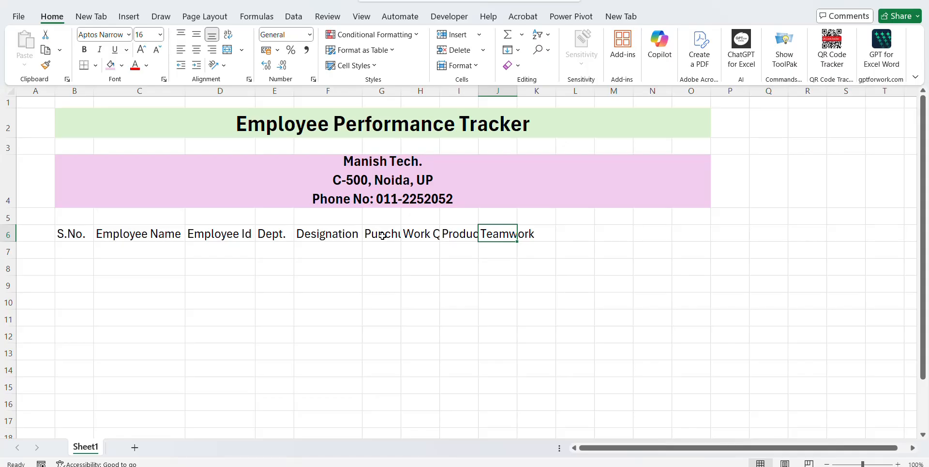
key("Right")
key("Left")
key("Left")
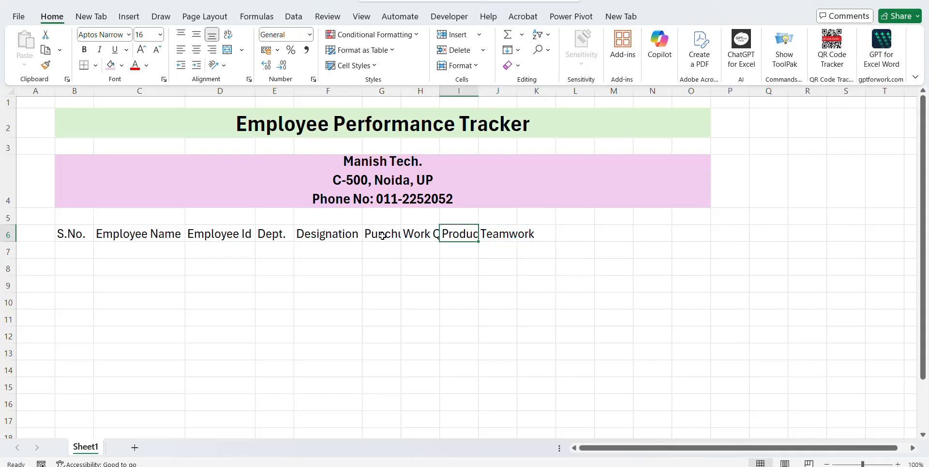
key("Right")
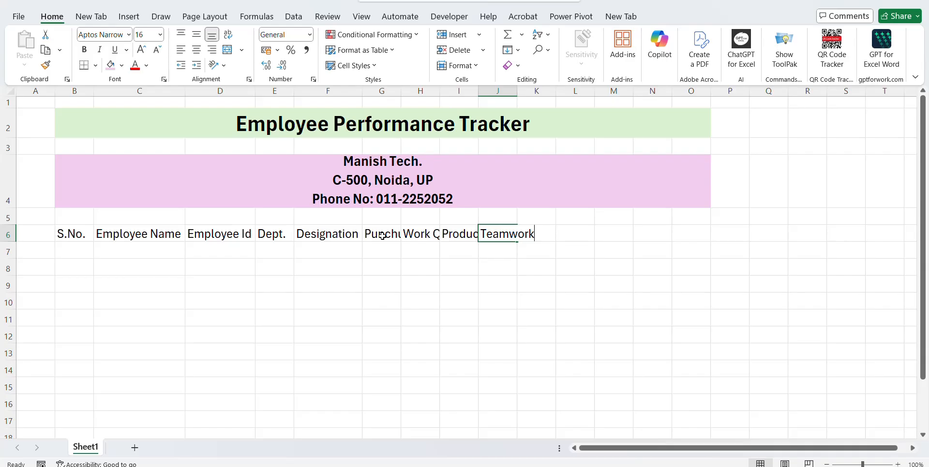
key("Left")
key("F2")
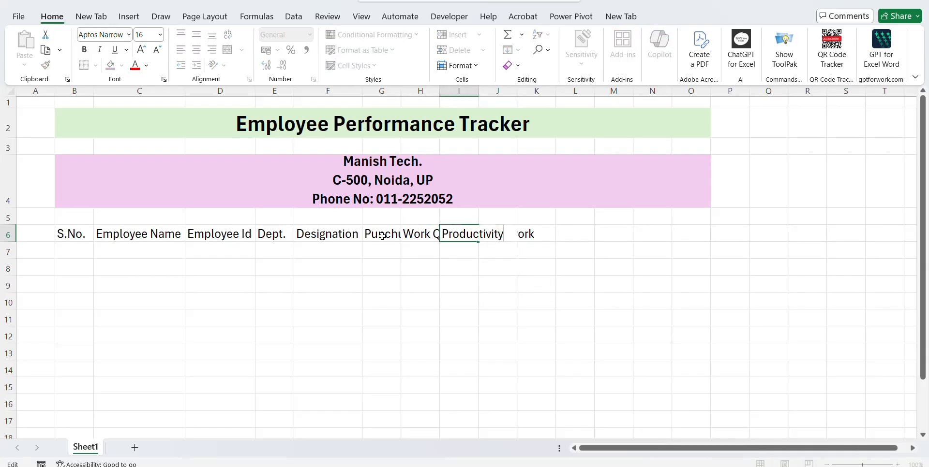
key("Tab")
key("F2")
key("Tab")
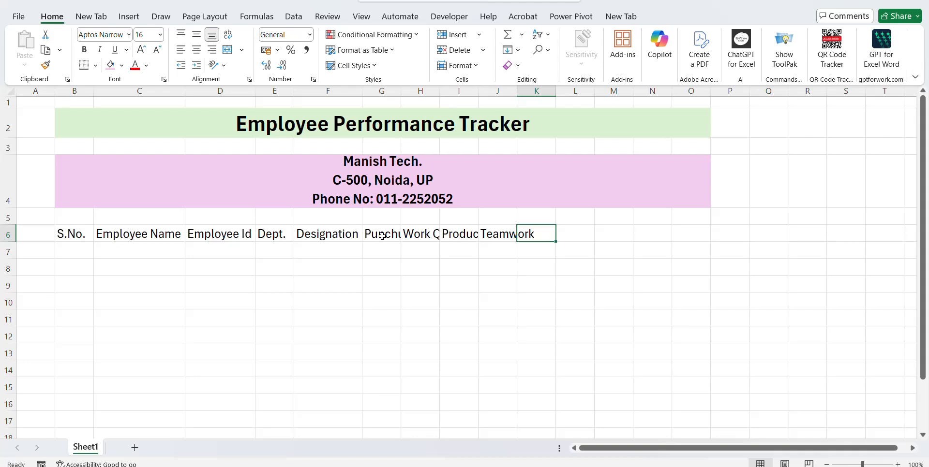
Enter the Initiative and Average Score headers in K6 and L6.
type("In")
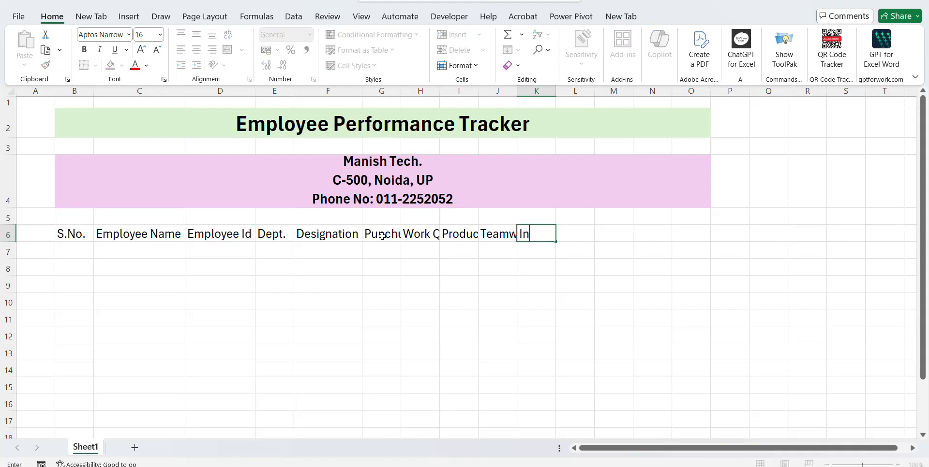
left_click(382, 236)
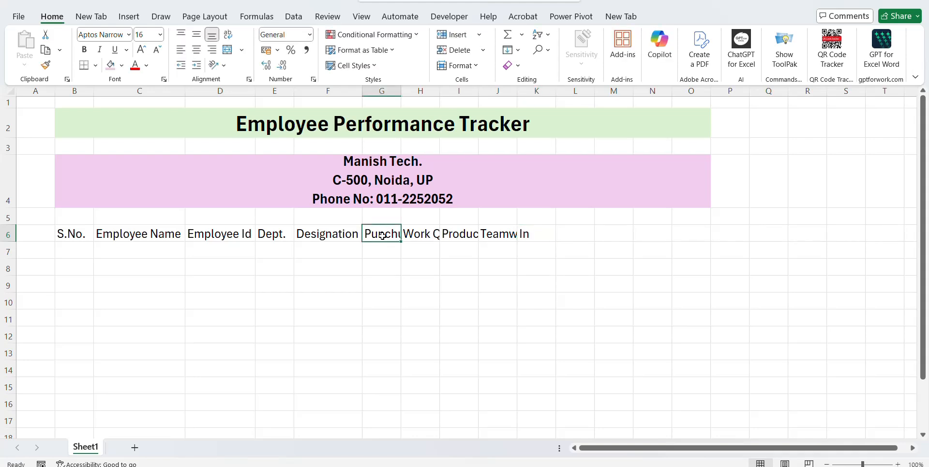
key("Tab")
key("Tab")
key("Tab")
key("Tab")
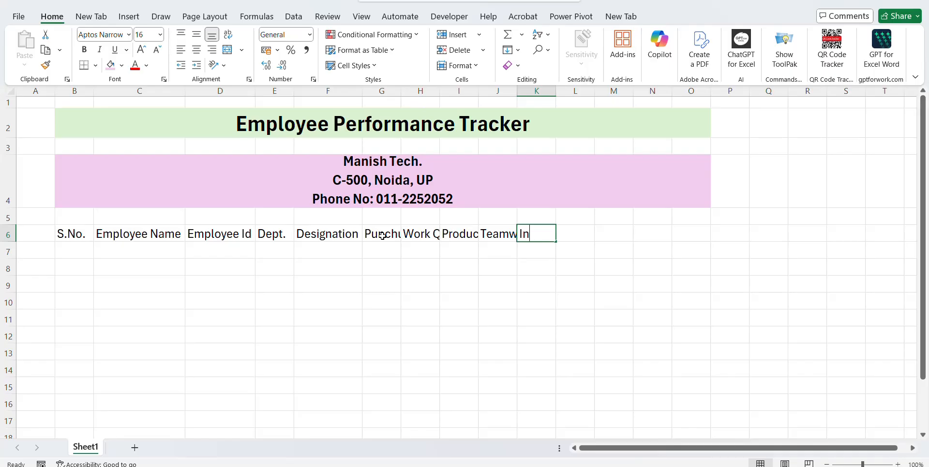
type("Initiat")
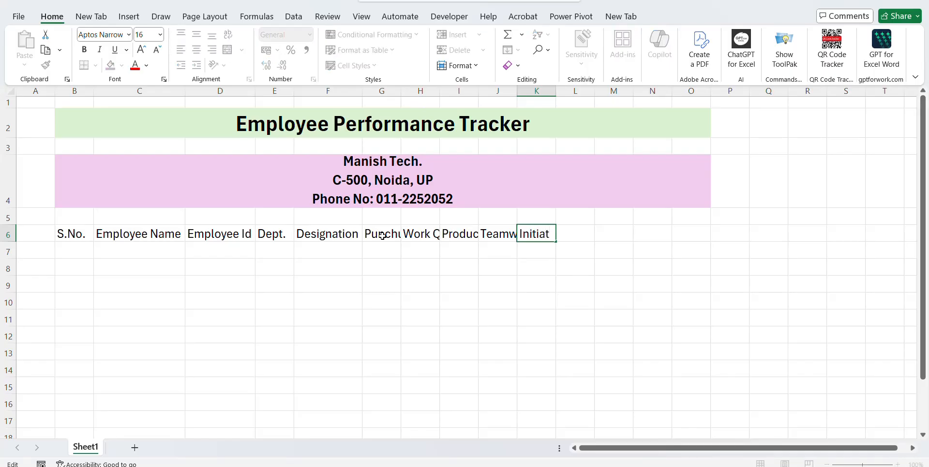
type("ive")
key("Return")
key("Up")
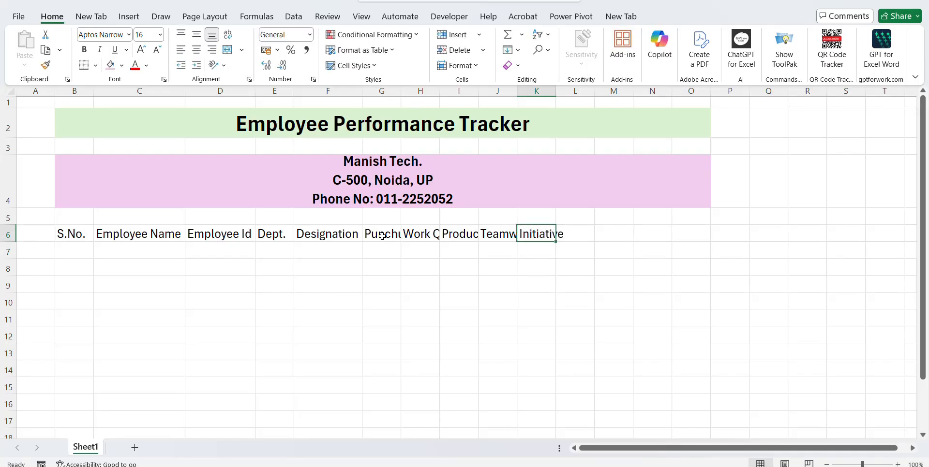
key("Tab")
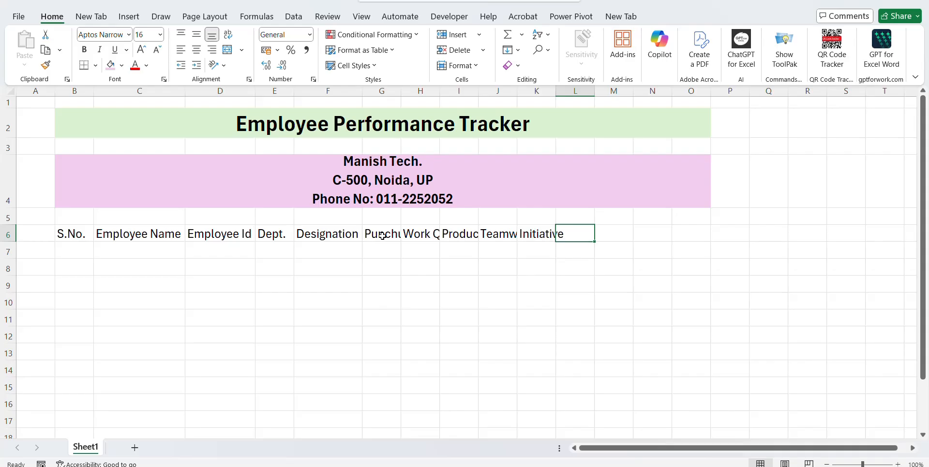
type("Avera")
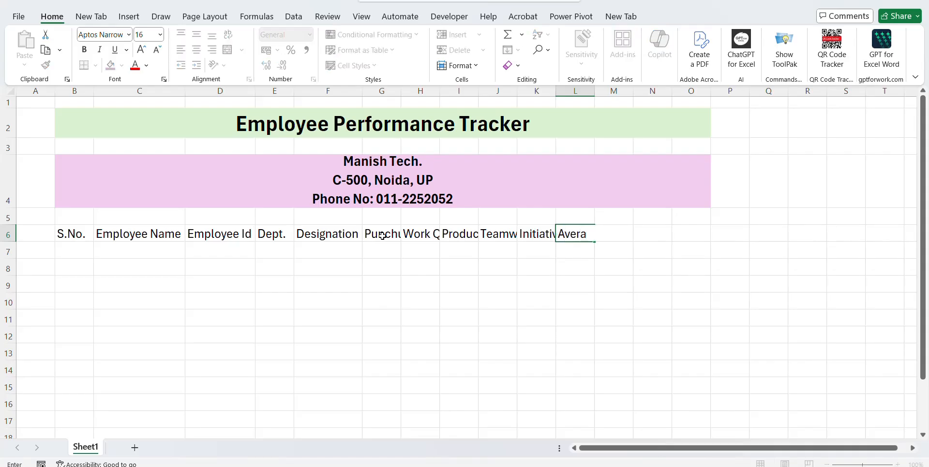
type("ge Score")
key("ctrl+Return")
Autofit all worksheet columns to their contents.
key("ctrl+shift+Left")
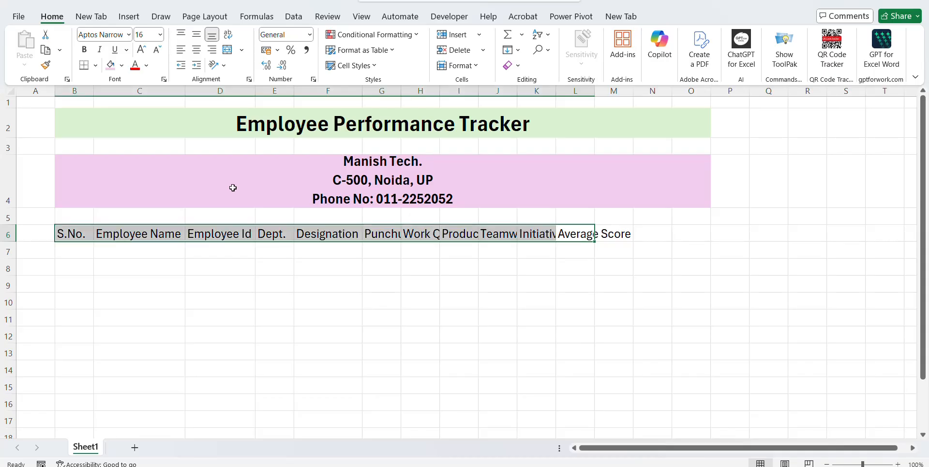
key("ctrl+a")
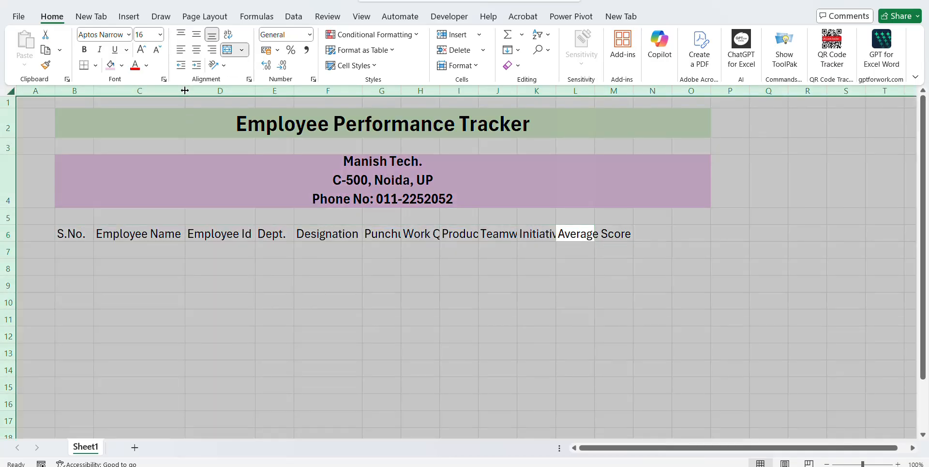
double_click(185, 91)
key("Left")
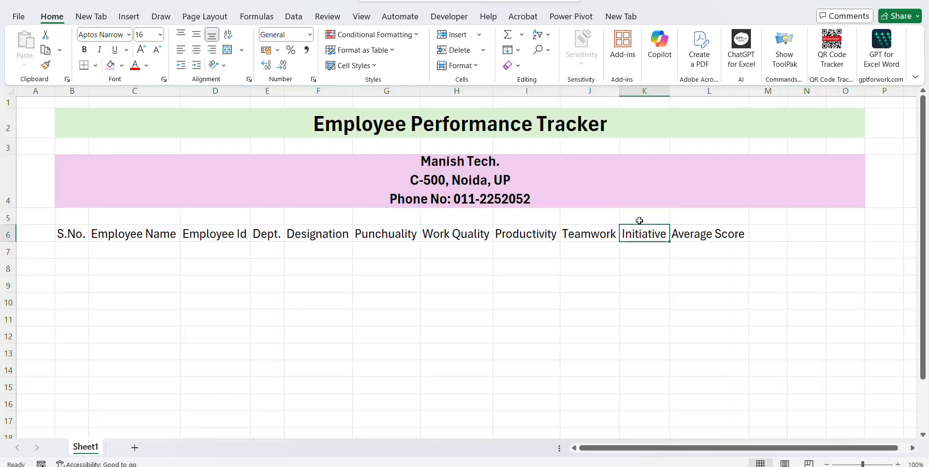
key("Left")
key("Left")
key("Left")
key("Left")
key("Left")
key("Left")
key("Left")
key("Left")
key("Left")
key("Left")
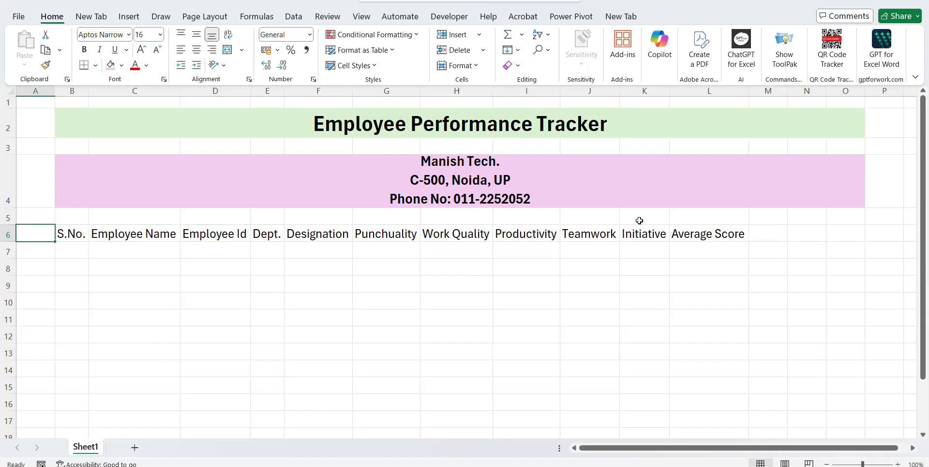
key("Right")
key("Right")
key("Right")
key("Right")
key("Right")
key("Right")
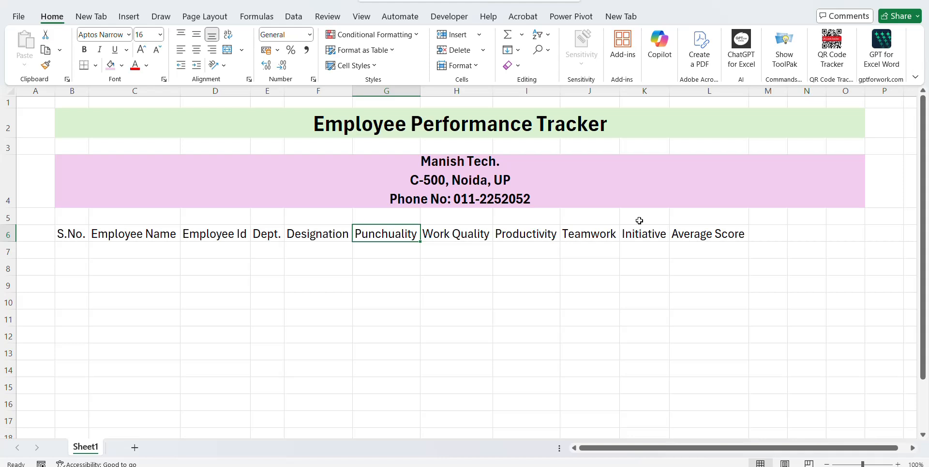
Add a (1-5) line under the Punchuality and Work Quality headings.
key("F2")
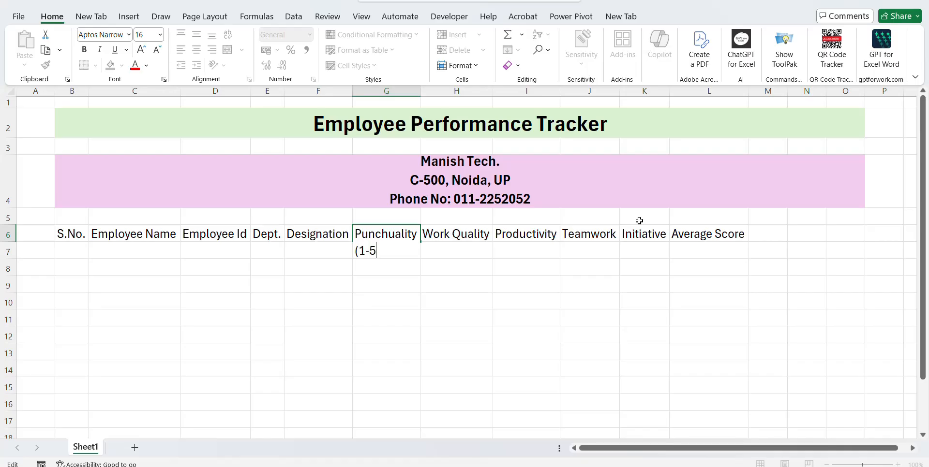
key("Return")
key("Up")
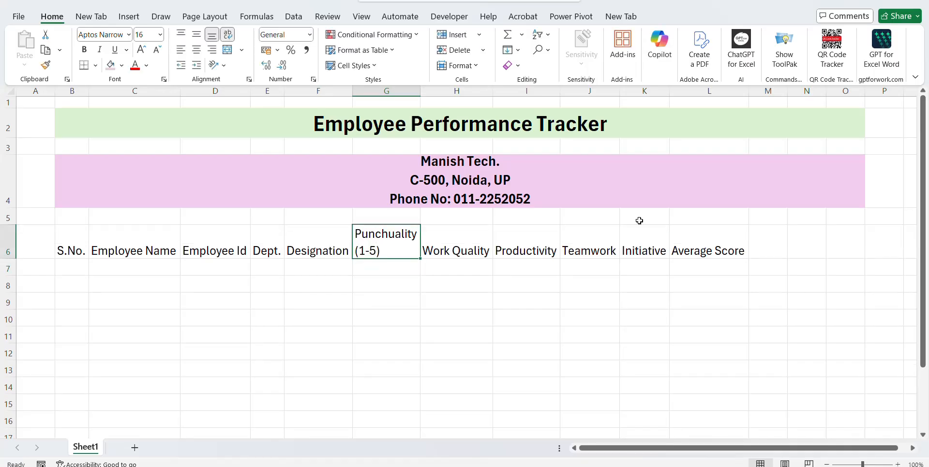
key("F2")
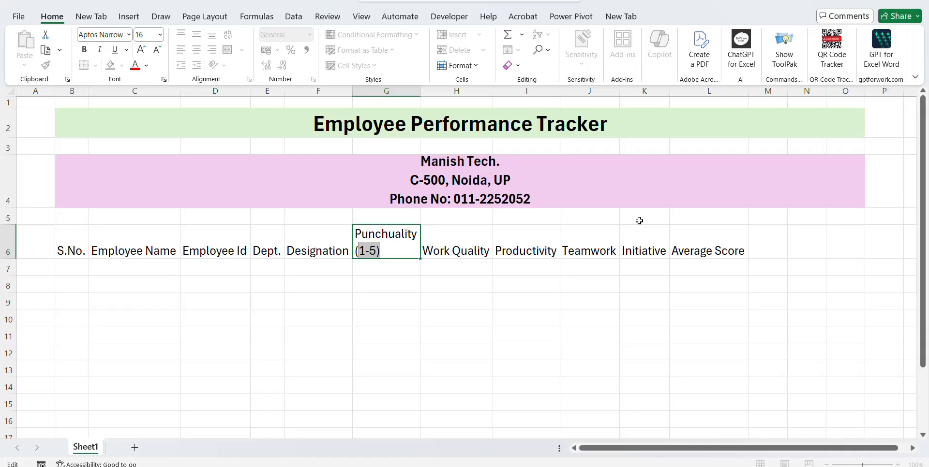
key("Tab")
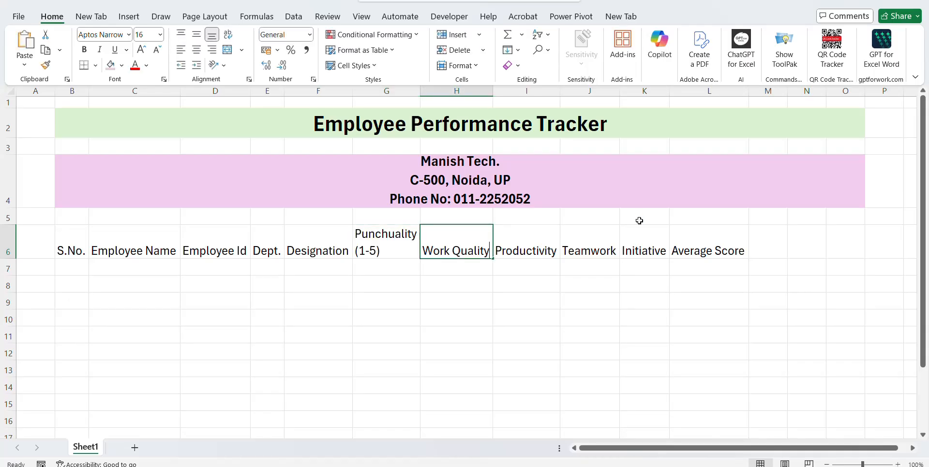
key("F2")
key("Tab")
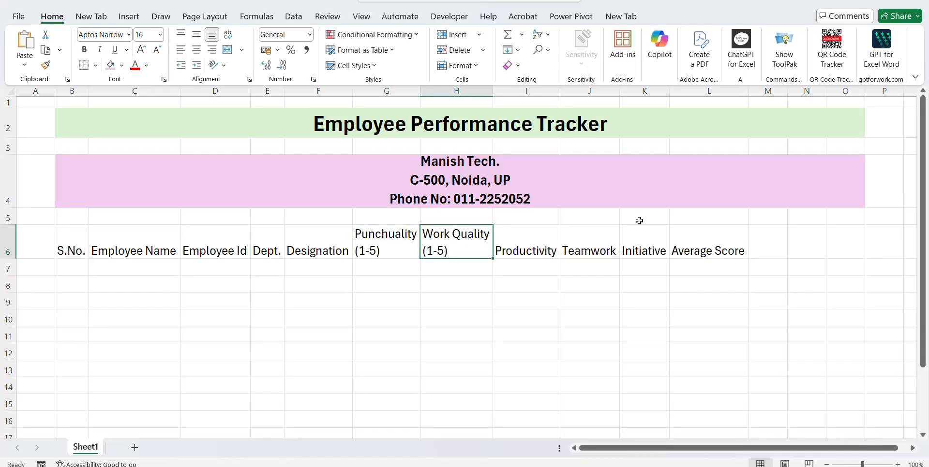
key("F2")
Add a (1-5) line under the Productivity, Teamwork and Initiative headings.
key("alt+Return")
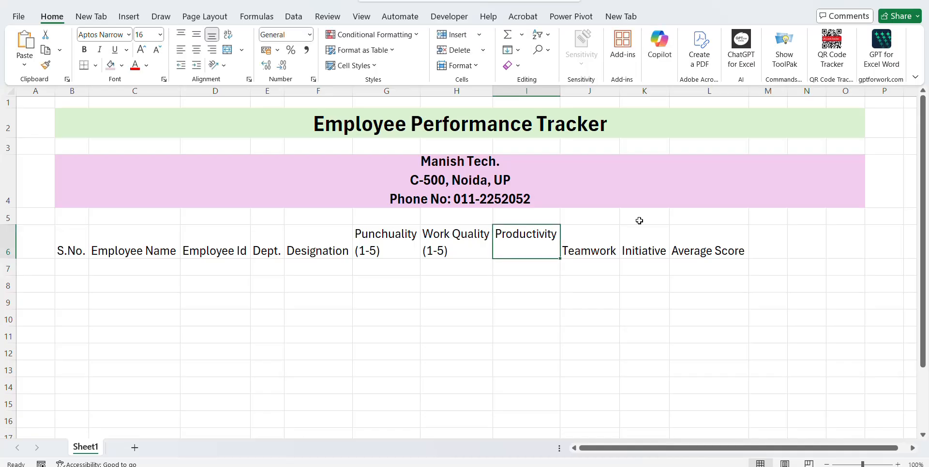
key("F2")
type("(1-5)")
key("Tab")
key("F2")
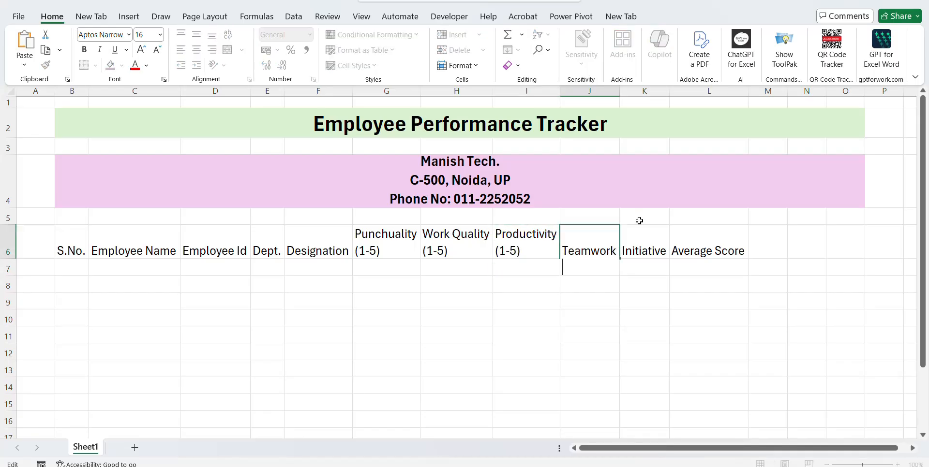
type("(1-5)")
key("Tab")
key("F2")
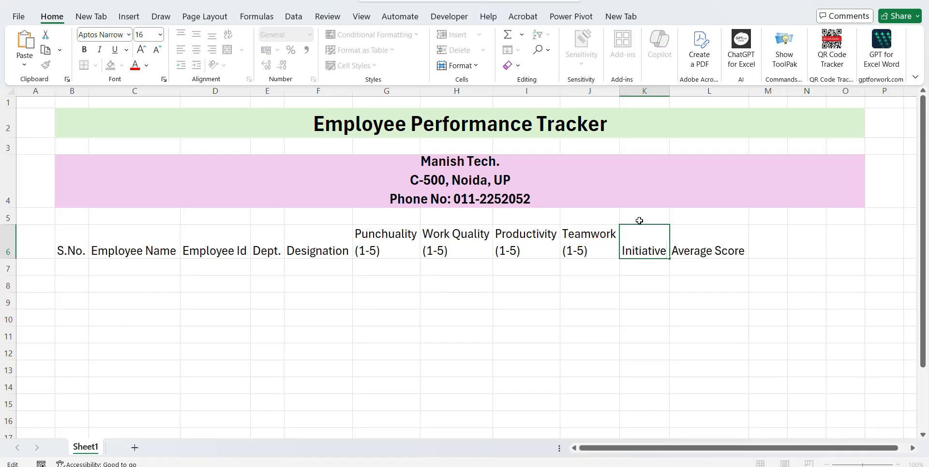
key("alt+Return")
type("(1-5)")
key("Tab")
Add the Performance Status heading in M6.
key("Up")
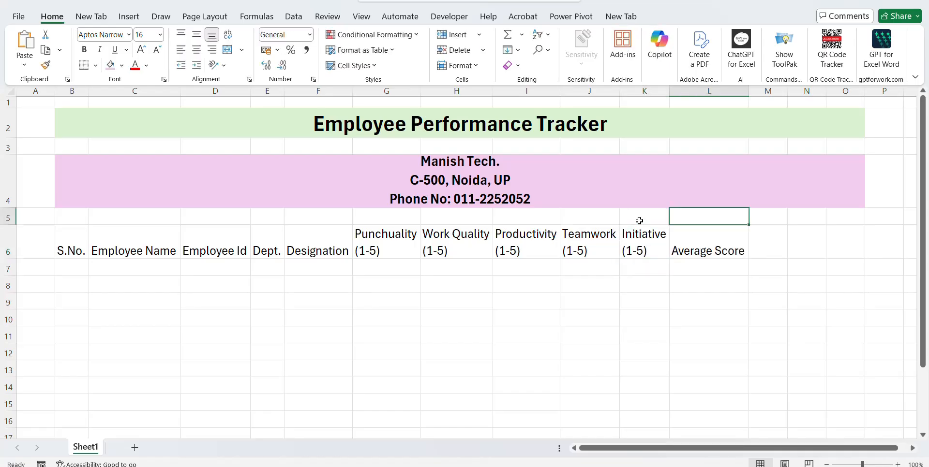
key("Down")
key("Down")
key("Up")
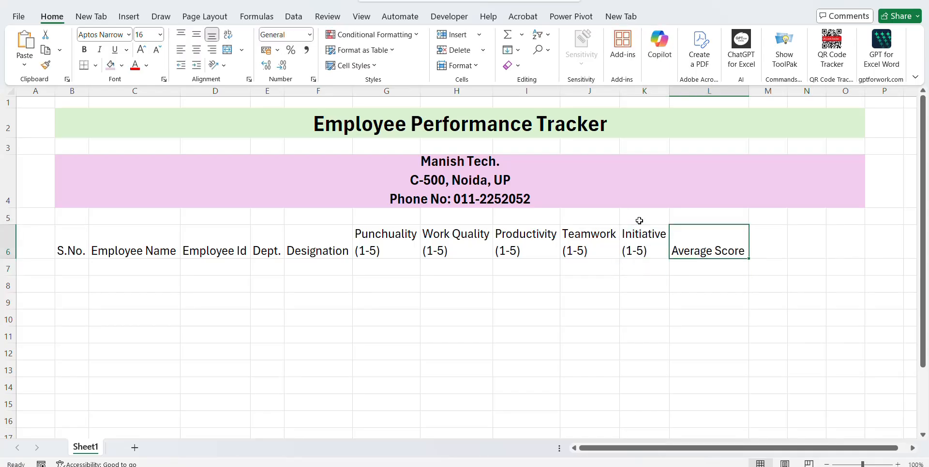
key("Right")
key("Right")
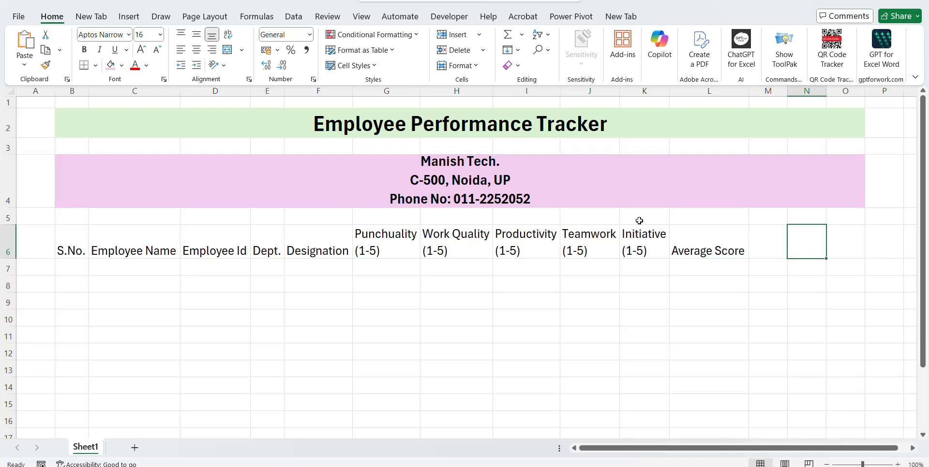
key("Left")
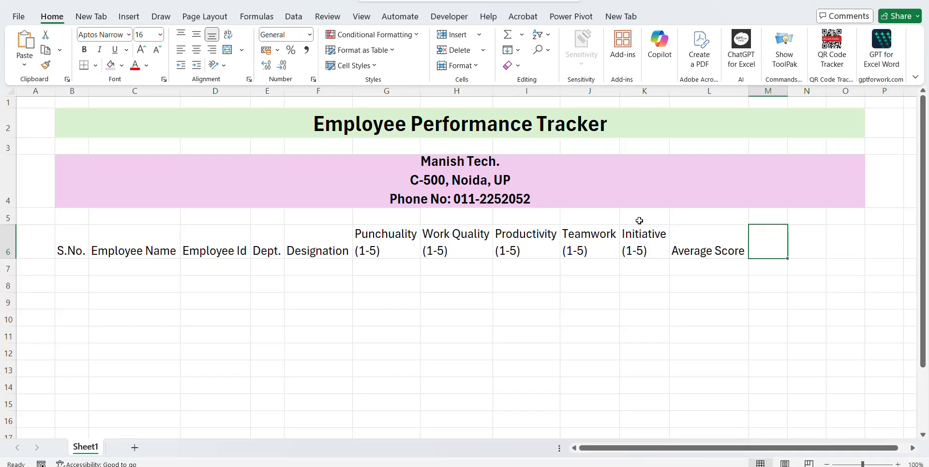
type("Performance Sta")
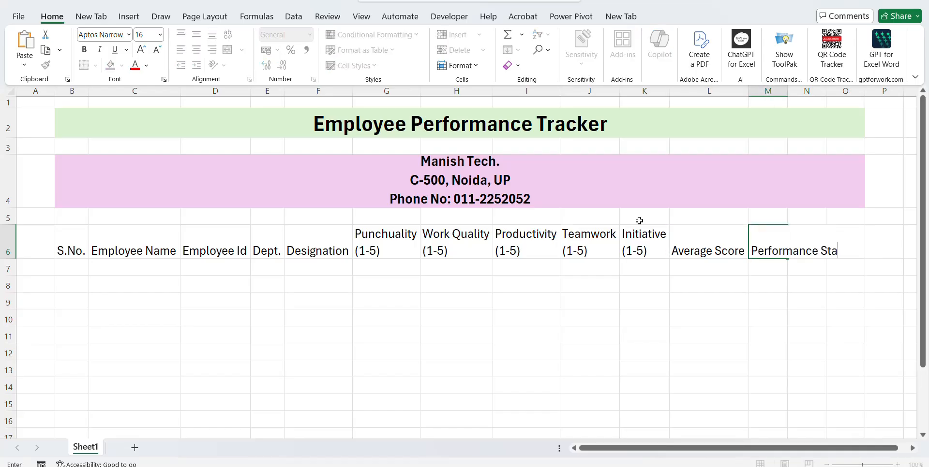
type("tus")
key("ctrl+Return")
key("Left")
key("Left")
key("Left")
key("Left")
key("Left")
key("Left")
key("Left")
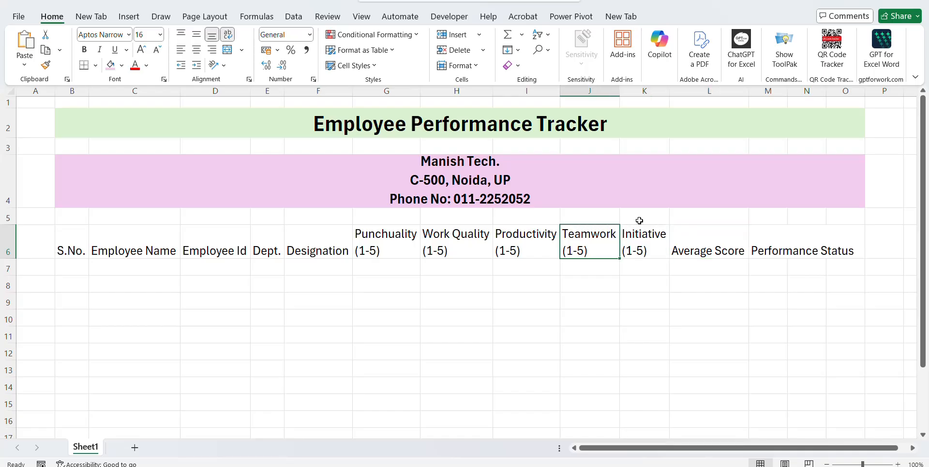
key("Left")
key("Left")
key("Left")
key("Left")
key("shift+Right")
key("shift+Right")
key("shift+Right")
key("shift+Right")
key("shift+Right")
key("shift+Right")
key("shift+Right")
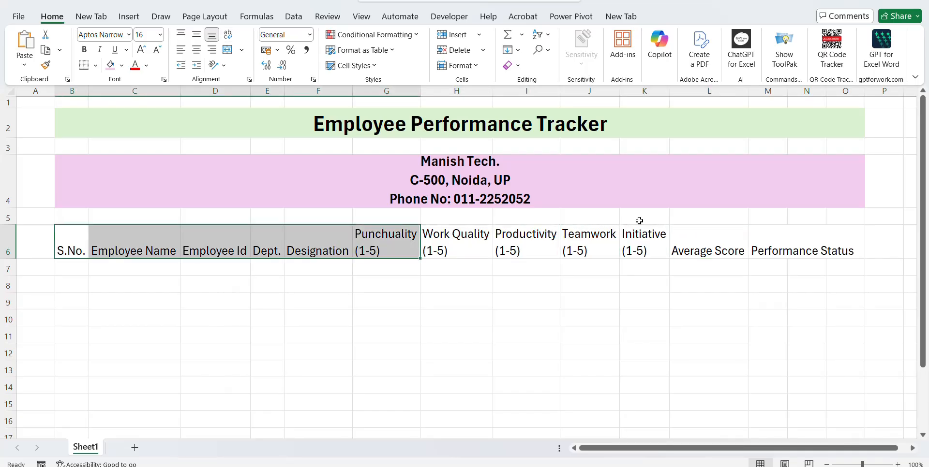
Middle-align B6:N15 and apply All Borders to every cell of that range.
key("shift+Right")
key("shift+Right")
key("shift+Right")
key("shift+Right")
key("shift+Right")
key("shift+Right")
key("shift+Left")
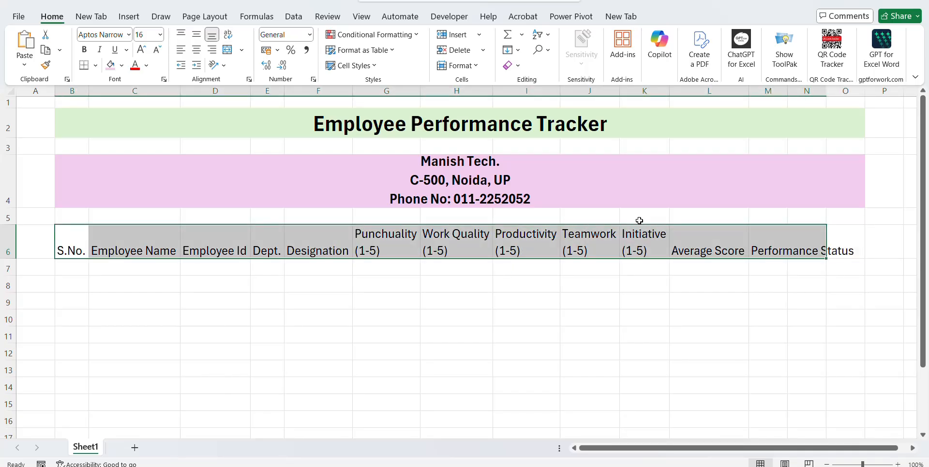
key("shift+Down")
key("shift+Down")
key("shift+Down")
key("shift+Down")
key("shift+Down")
key("shift+Down")
key("shift+Down")
key("shift+Down")
key("shift+Down")
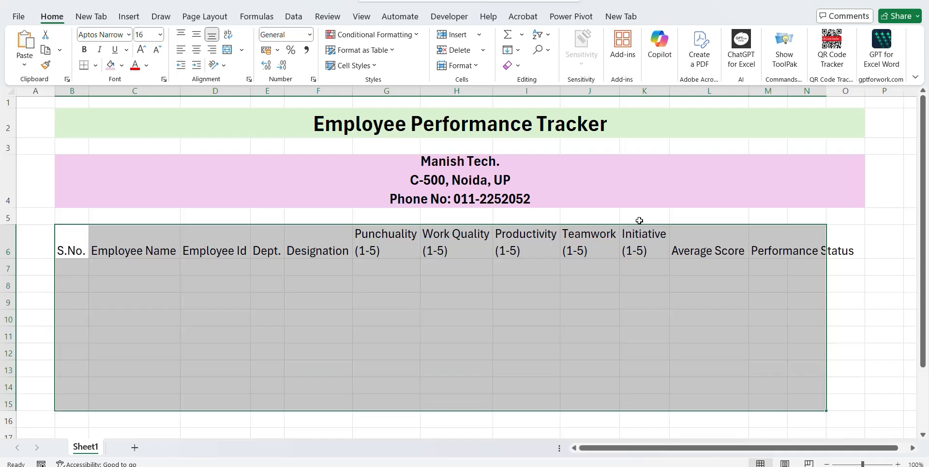
left_click(196, 34)
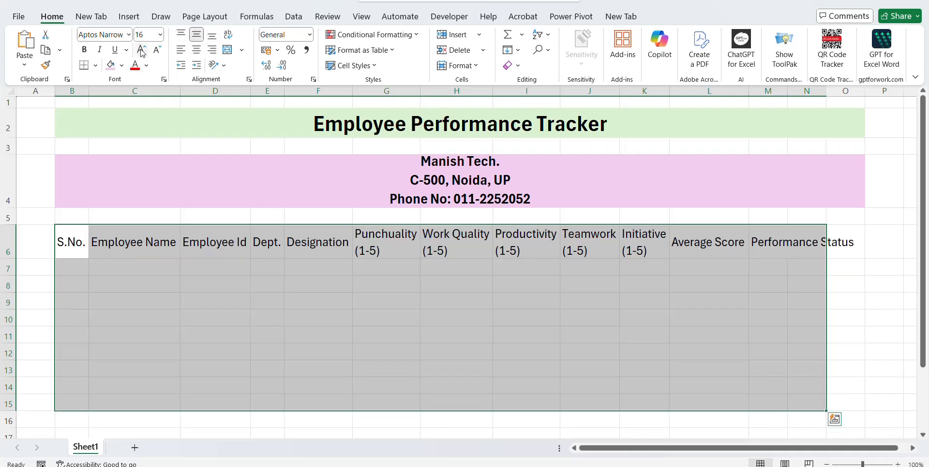
left_click(95, 65)
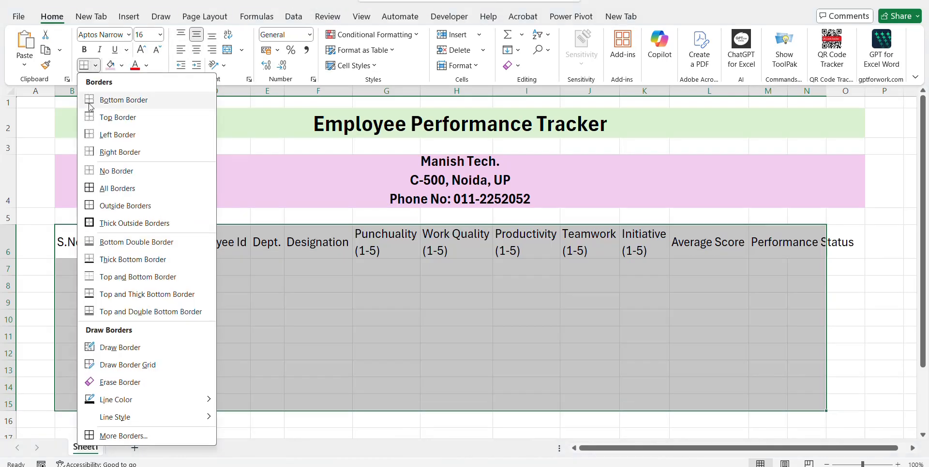
left_click(94, 186)
left_click(725, 244)
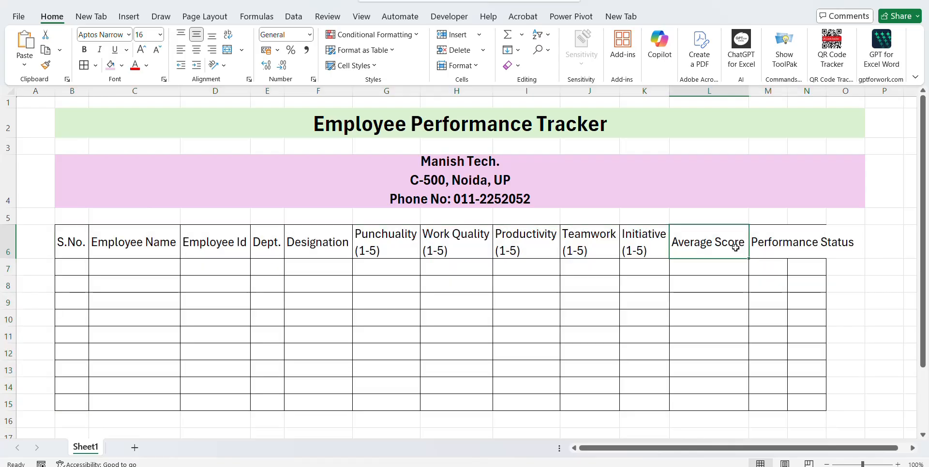
key("Right")
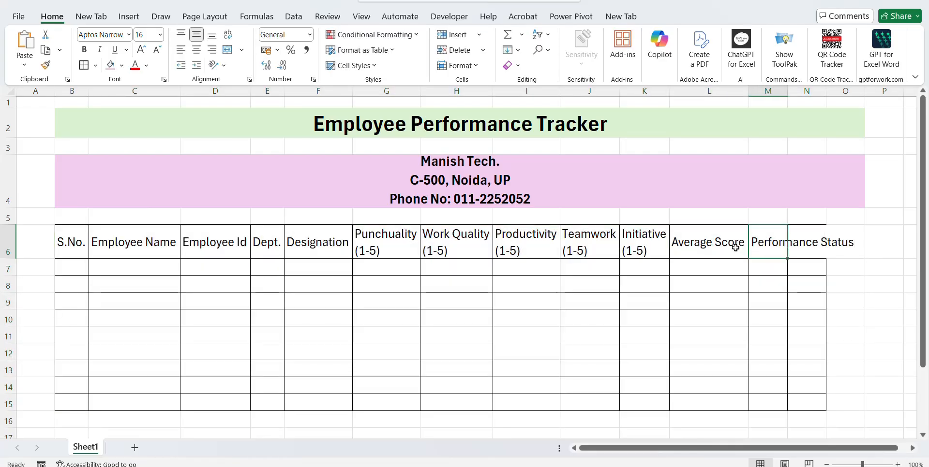
Delete the unneeded extra columns N and O.
left_click(808, 91)
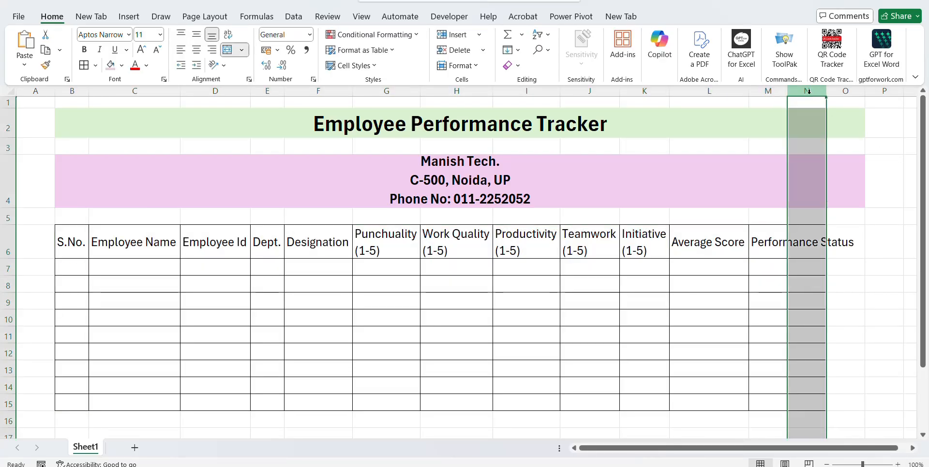
left_click(839, 93, "shift")
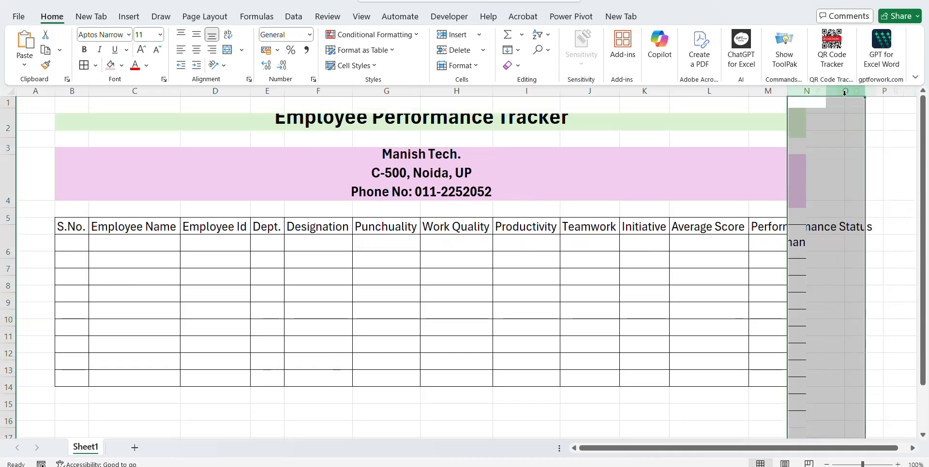
key("ctrl+minus")
left_click(741, 239)
Wrap the Performance Status heading, centre it, and widen column M to fit.
left_click(780, 244)
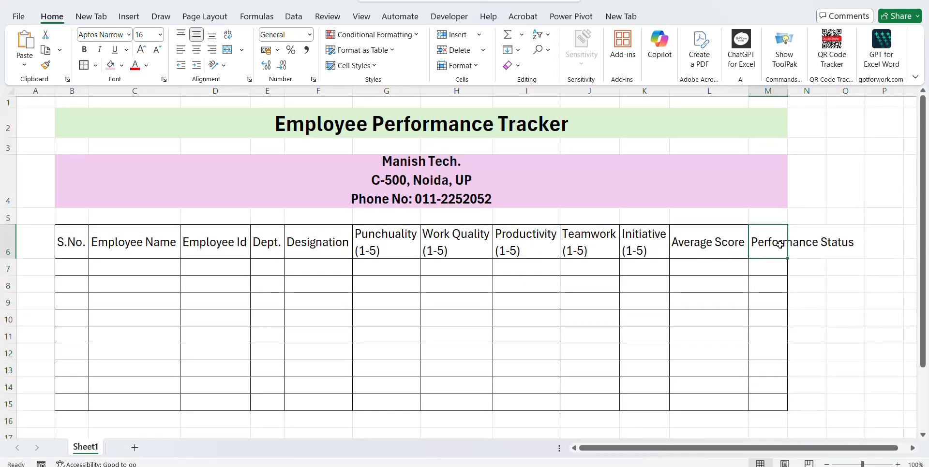
double_click(780, 244)
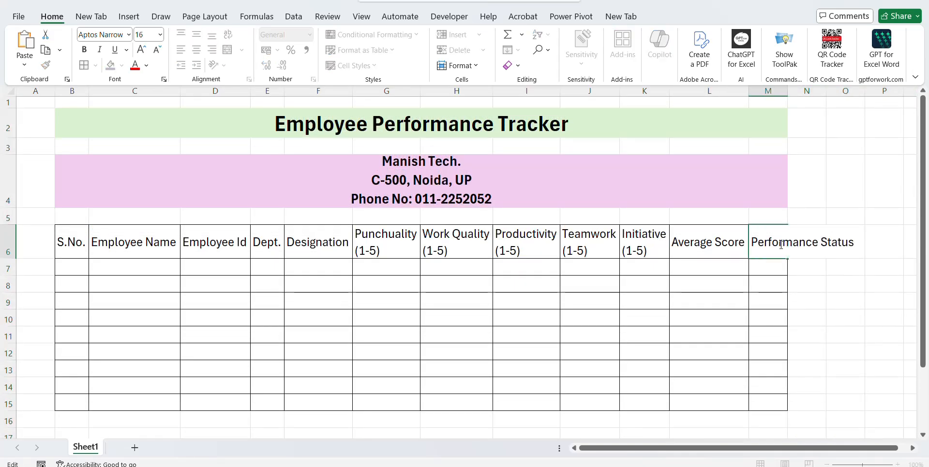
key("ctrl+Return")
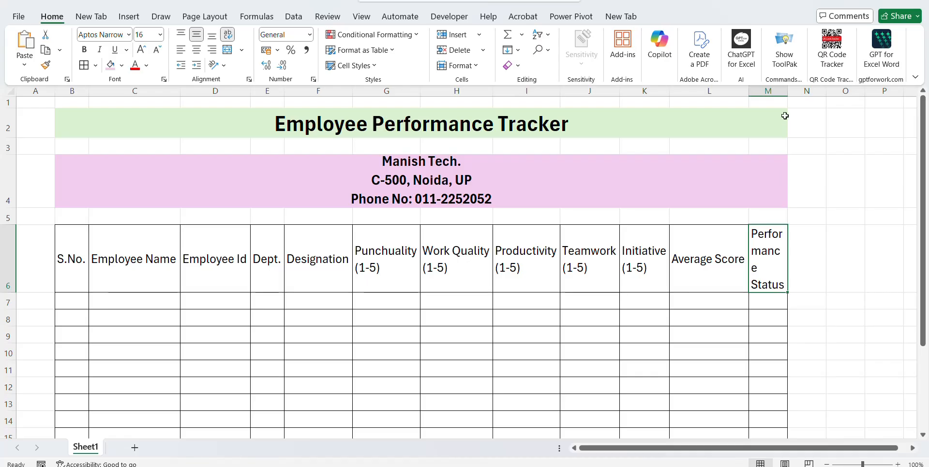
left_click_drag(788, 91, 815, 91)
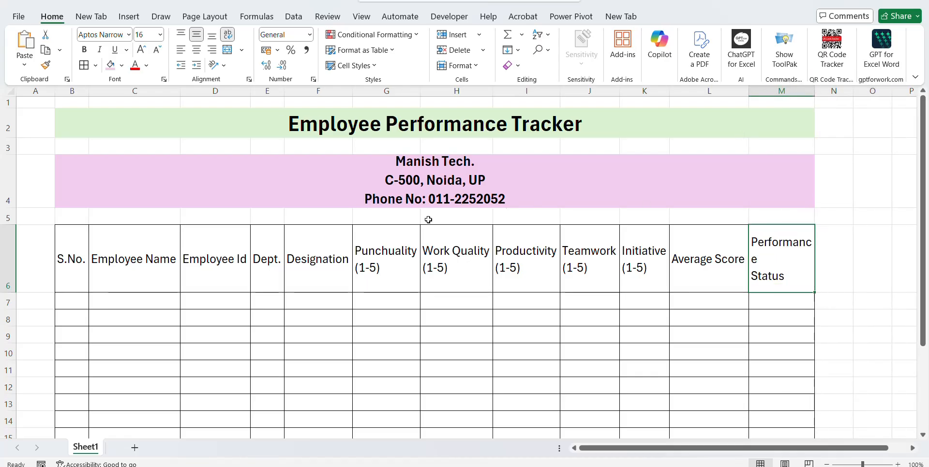
left_click(196, 50)
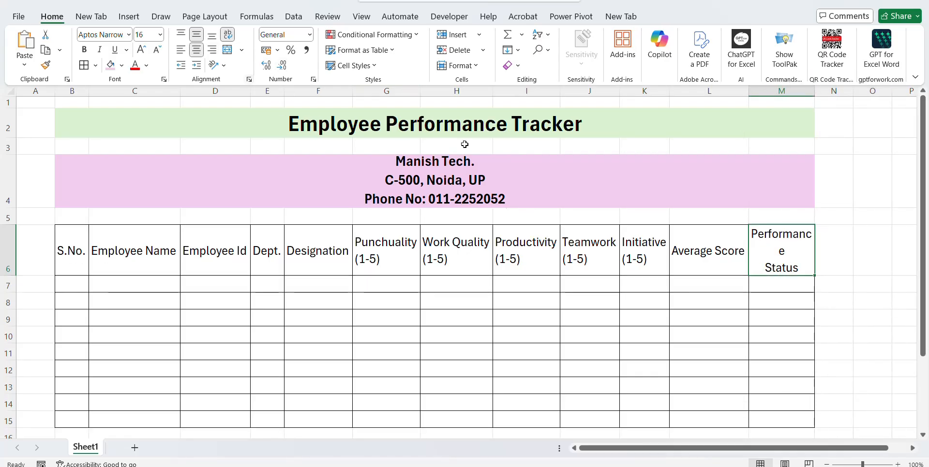
left_click_drag(814, 93, 834, 91)
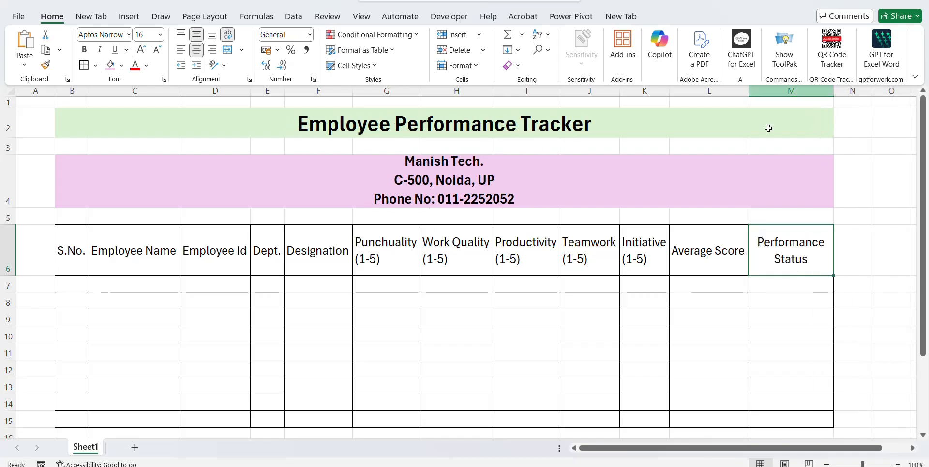
Centre all header text across the header row B6:M6.
left_click(499, 259)
key("ctrl+Left")
key("ctrl+shift+Right")
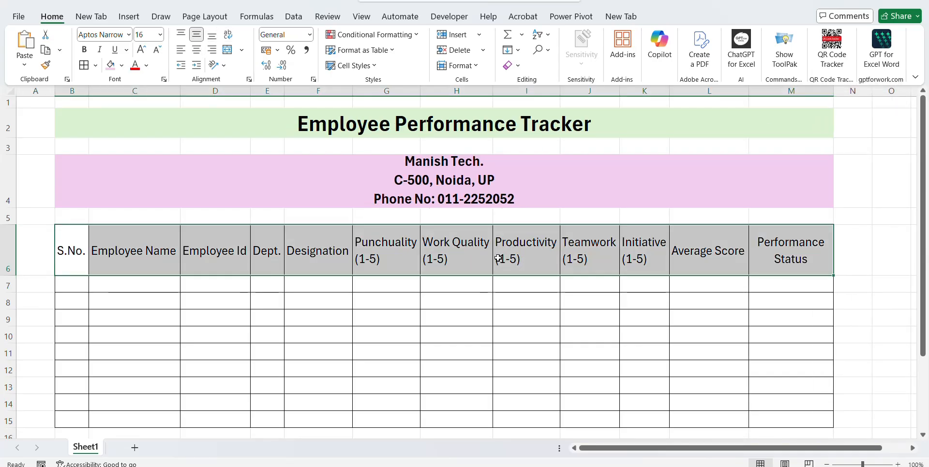
left_click(196, 50)
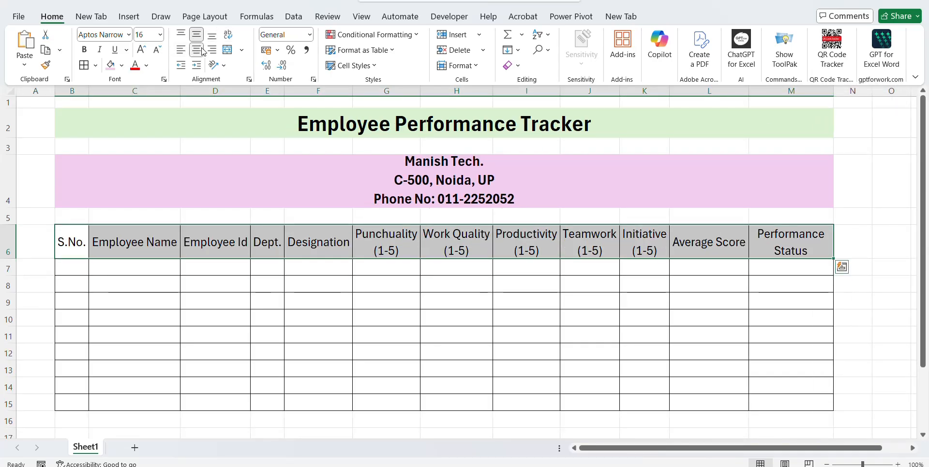
Make the five rating headings G6:K6 bold with a light green fill.
left_click(402, 256)
key("shift+Right")
key("shift+Right")
key("shift+Right")
key("shift+Right")
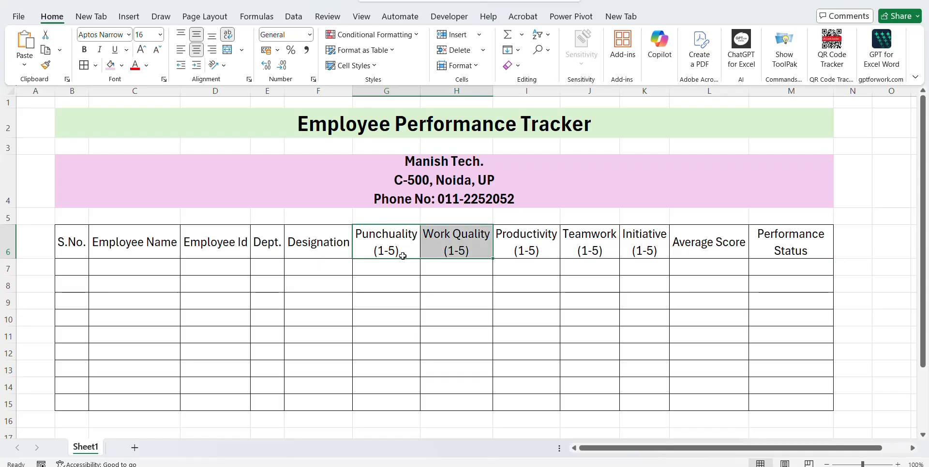
key("ctrl+b")
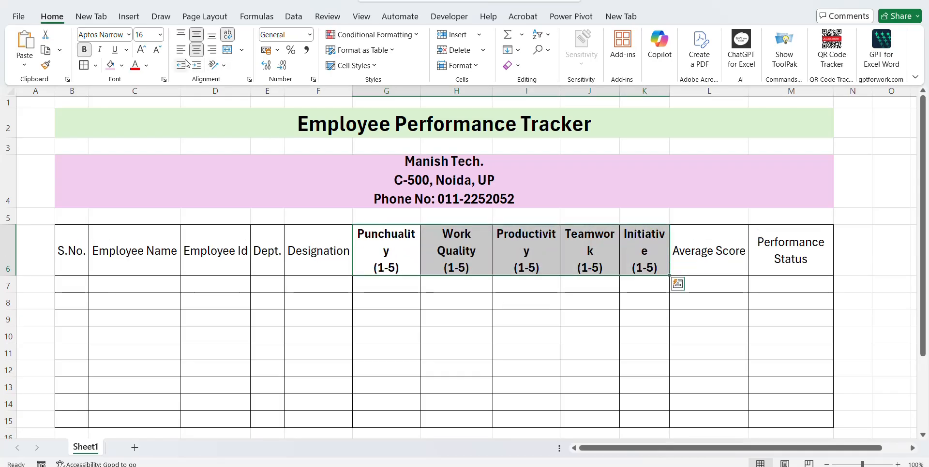
left_click(123, 66)
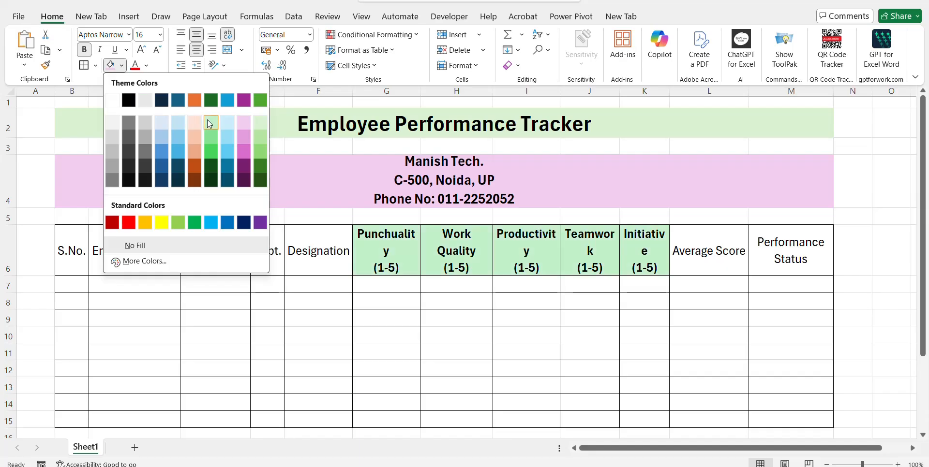
left_click(204, 118)
left_click(484, 235)
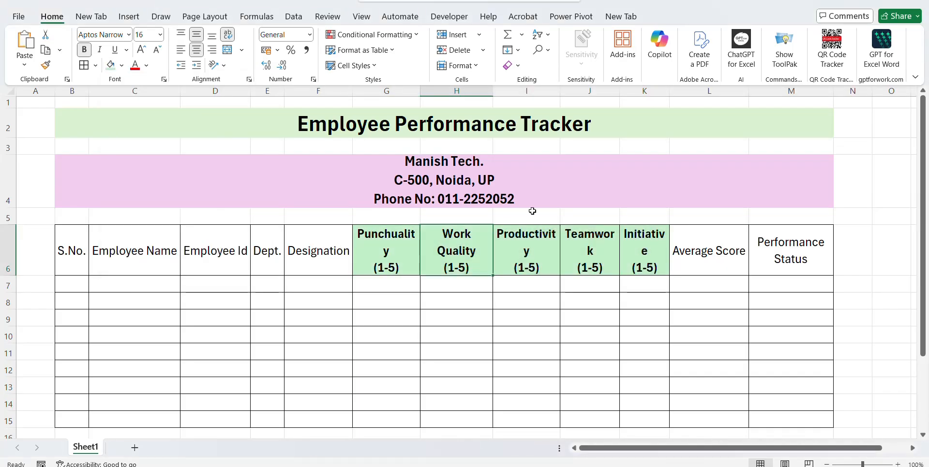
Widen the Productivity, Punchuality and Initiative columns so their headings fit on one line.
left_click_drag(560, 91, 569, 91)
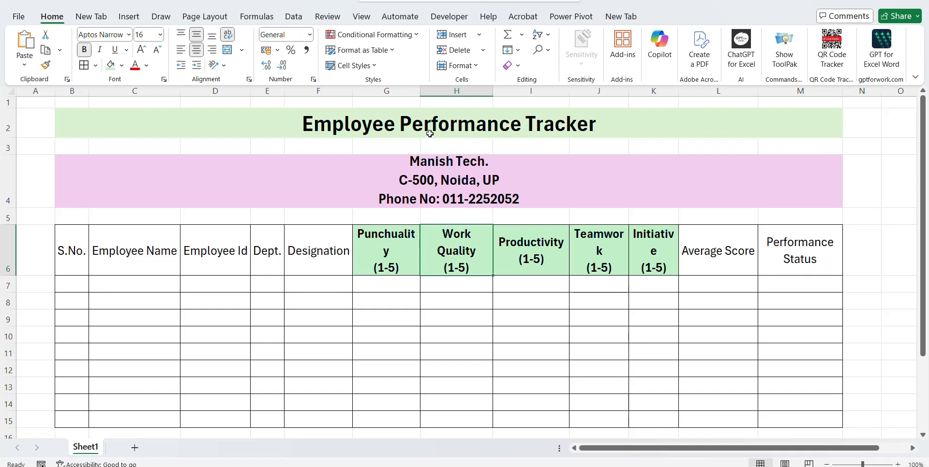
left_click_drag(420, 91, 432, 91)
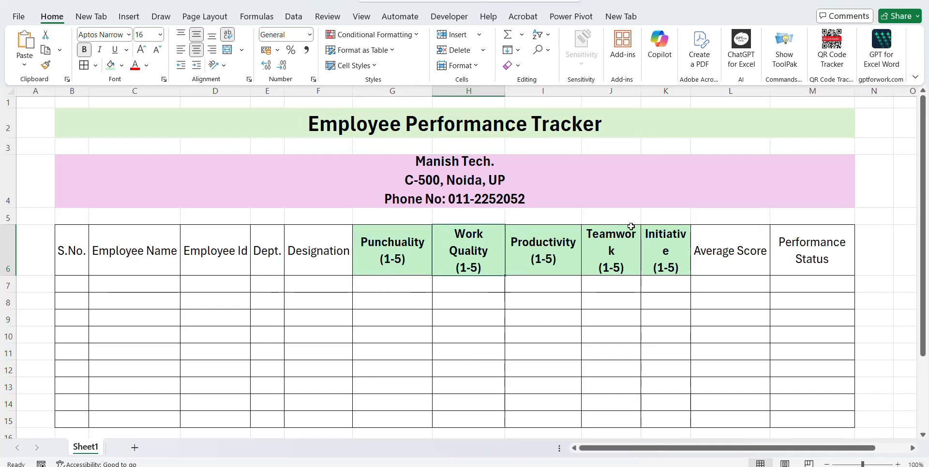
left_click_drag(691, 91, 707, 91)
left_click(749, 259)
key("shift+Down")
key("shift+Down")
key("shift+Down")
key("shift+Down")
key("shift+Down")
key("shift+Down")
key("shift+Down")
key("shift+Down")
key("shift+Down")
key("shift+Down")
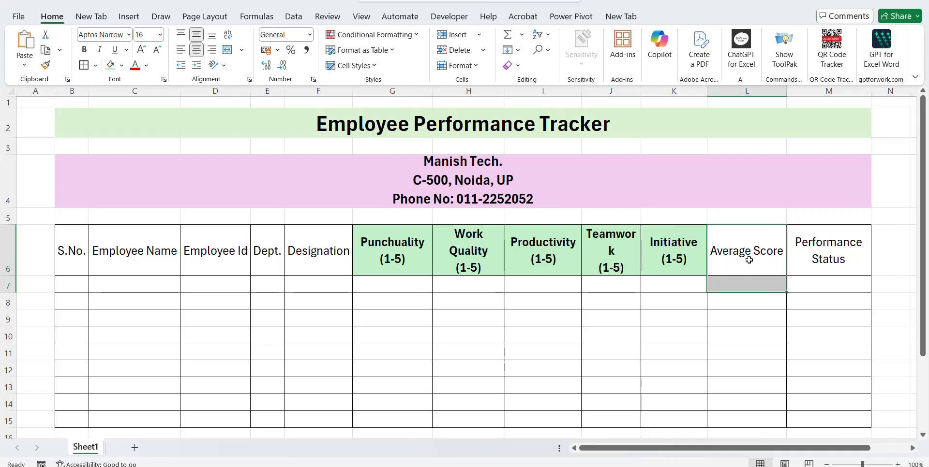
key("shift+Down")
key("shift+Down")
Fill the Average Score column L6:L15 light pink.
key("shift+Up")
key("shift+Up")
key("shift+Up")
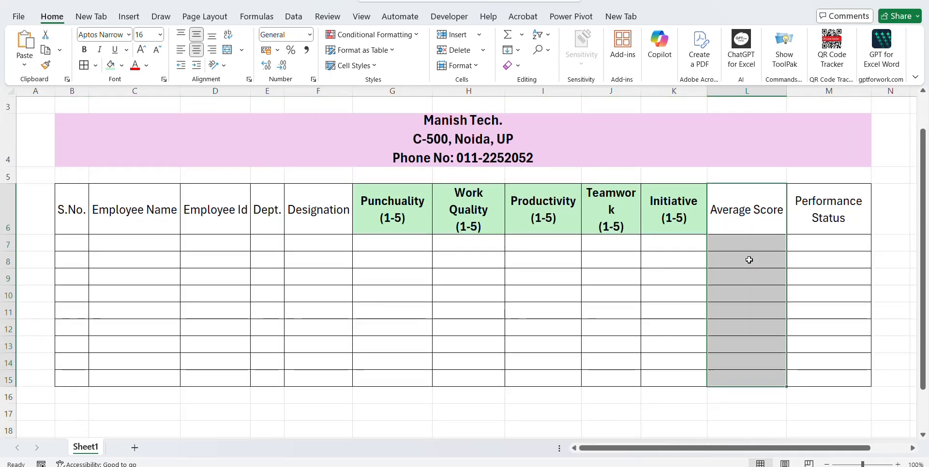
left_click(122, 65)
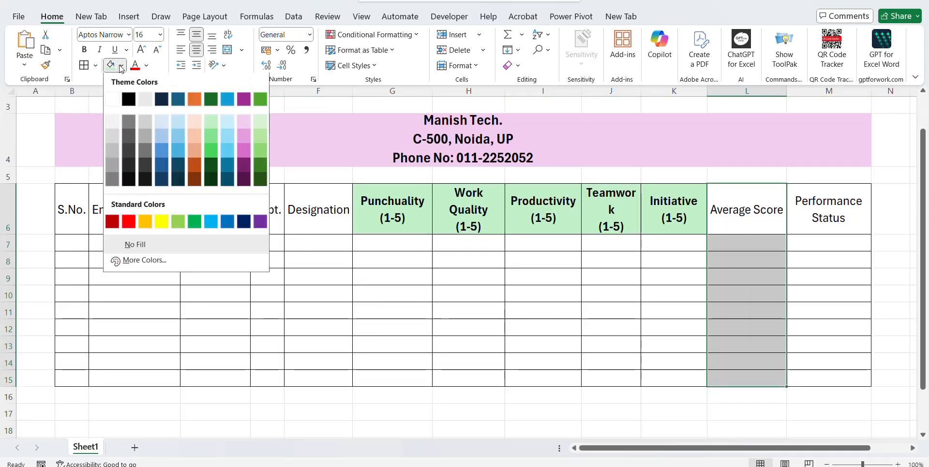
left_click(247, 124)
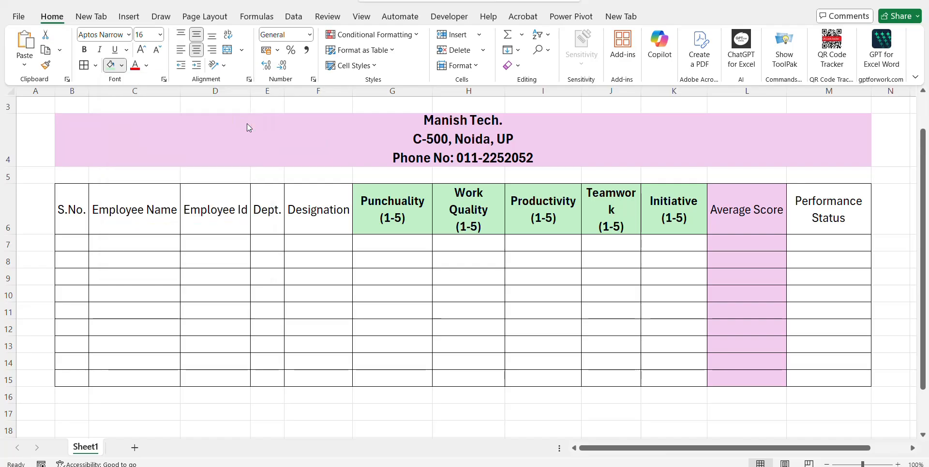
left_click(856, 219)
key("shift+Down")
key("shift+Down")
key("shift+Down")
key("shift+Down")
key("shift+Down")
key("shift+Down")
key("shift+Down")
key("shift+Down")
key("shift+Down")
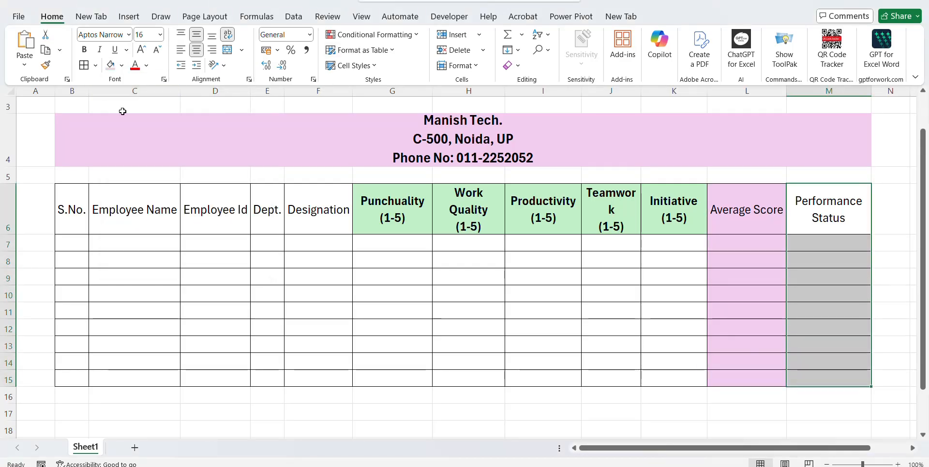
Make the headers S.No. through Designation (B6:F6) bold.
left_click(128, 209)
key("Left")
key("shift+Right")
key("shift+Right")
key("shift+Right")
key("shift+Right")
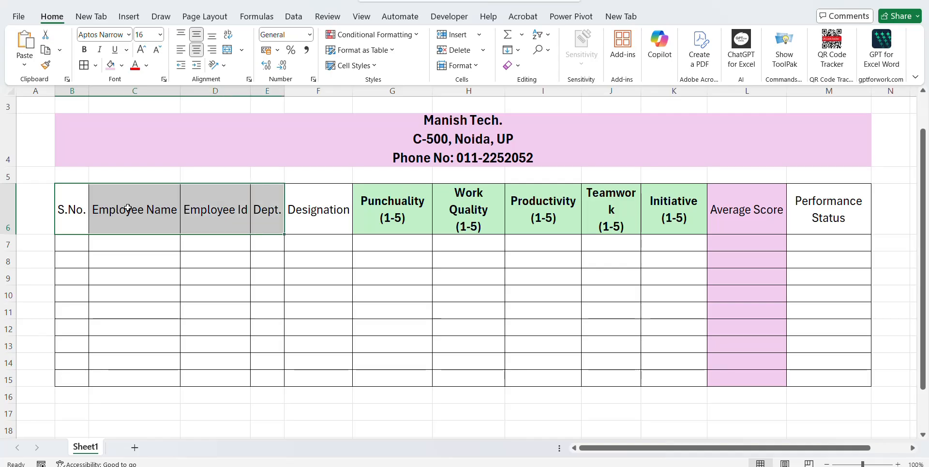
key("ctrl+b")
key("ctrl+q")
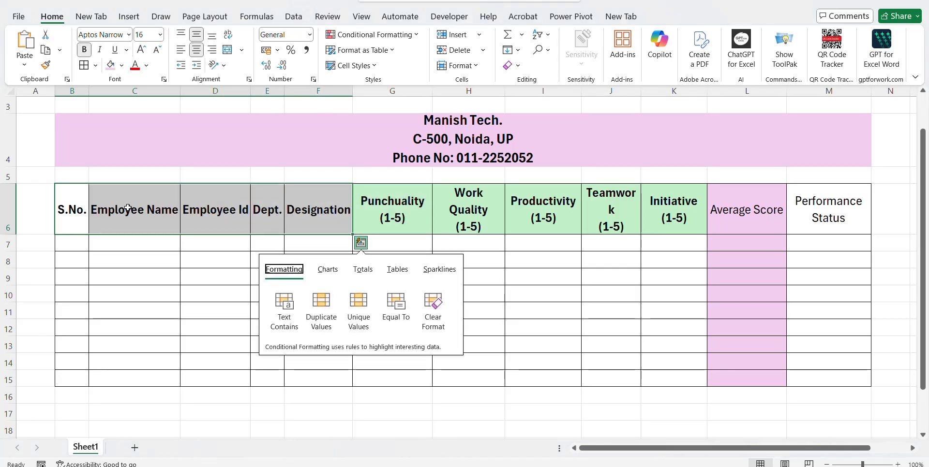
key("Escape")
left_click(128, 209)
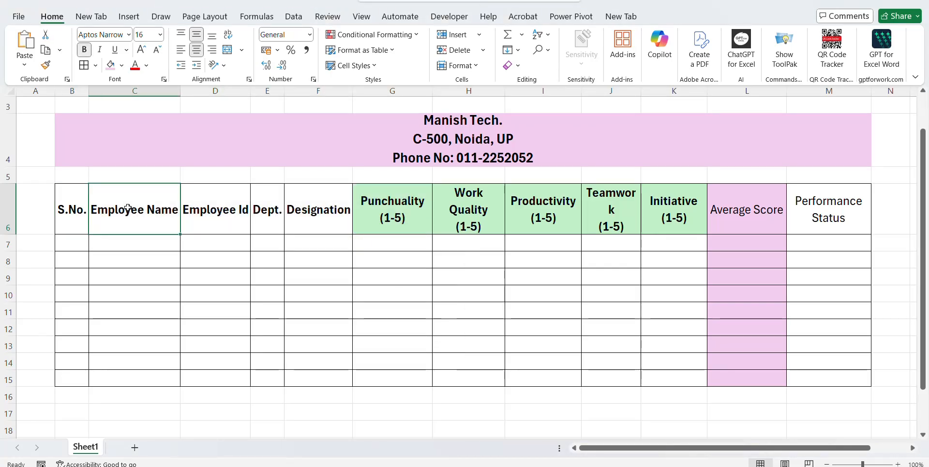
Apply Thick Outside Borders around the whole table B6:M15.
key("Left")
key("ctrl+shift+Right")
key("shift+Down")
key("shift+Down")
key("shift+Down")
key("shift+Down")
key("shift+Down")
key("shift+Down")
key("shift+Down")
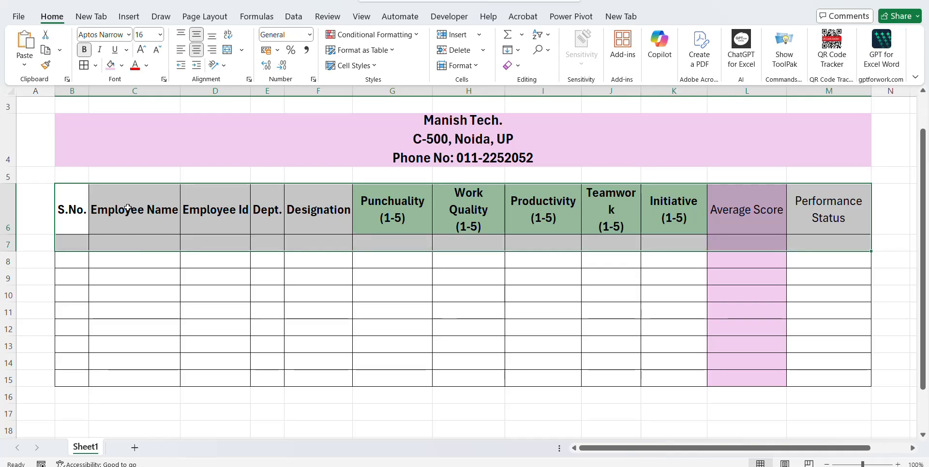
key("shift+Down")
key("shift+Down")
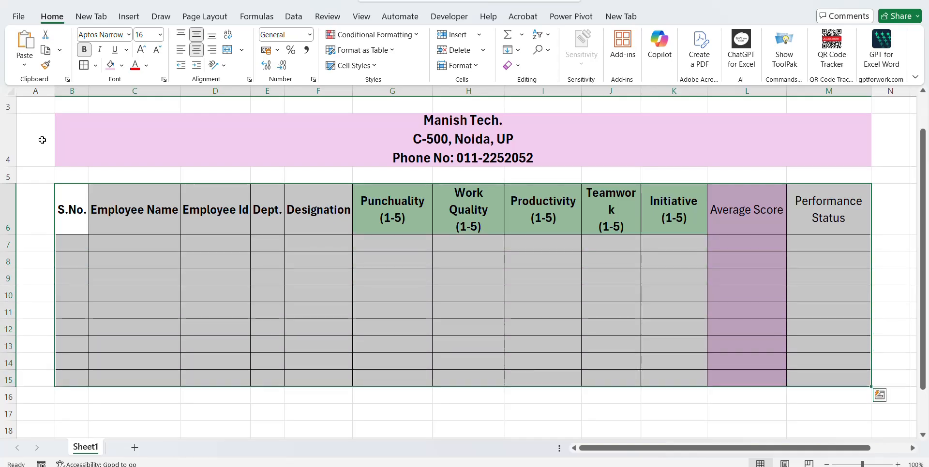
left_click(95, 65)
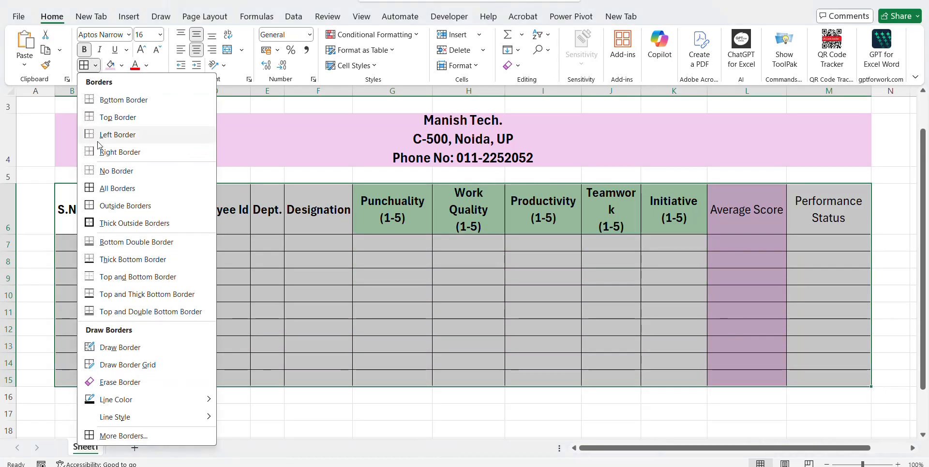
left_click(91, 223)
left_click(648, 232)
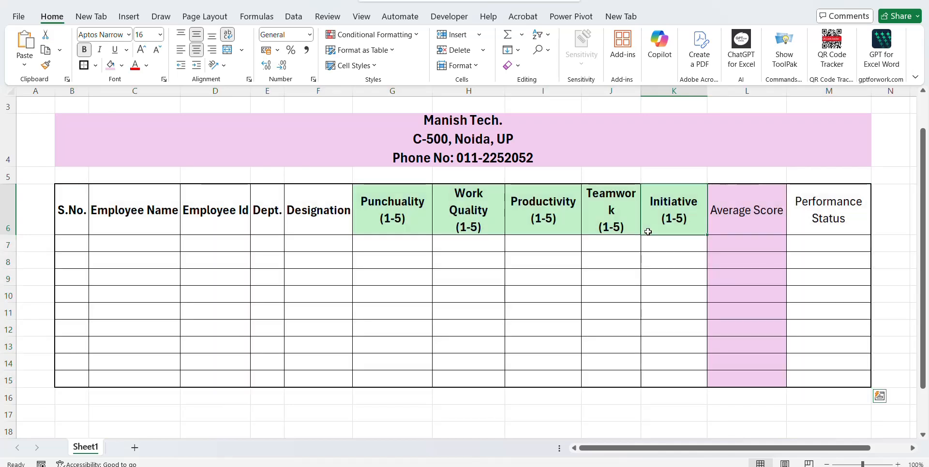
Make the Average Score header L6 bold.
left_click(729, 223)
key("ctrl+b")
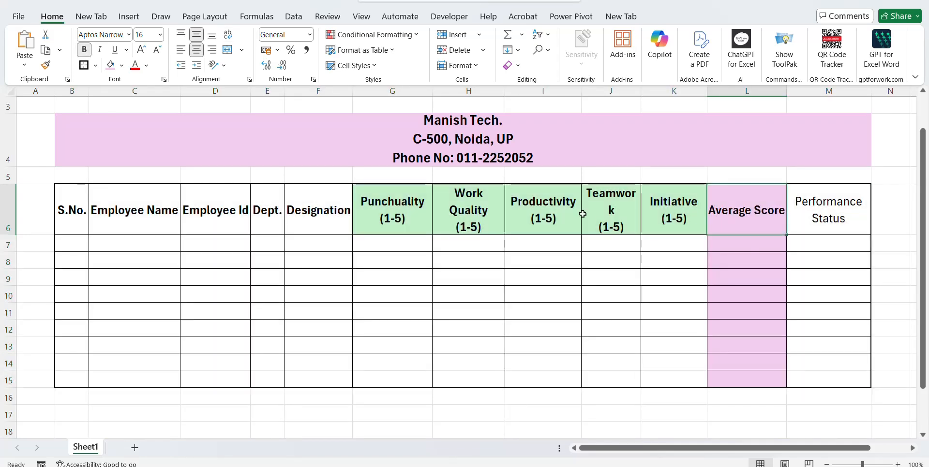
key("Left")
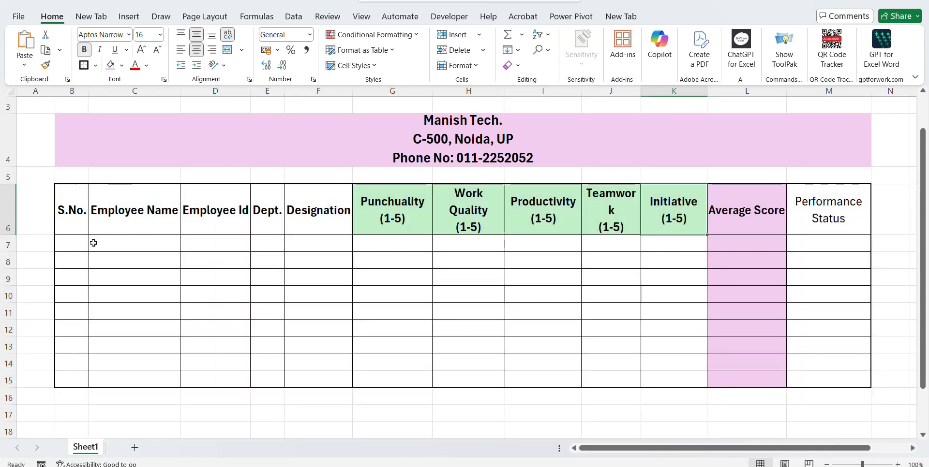
Number the S.No. column 1 to 9 in B7:B15 using 1, 2 and fill down.
left_click(86, 245)
type("1")
key("Return")
type("2")
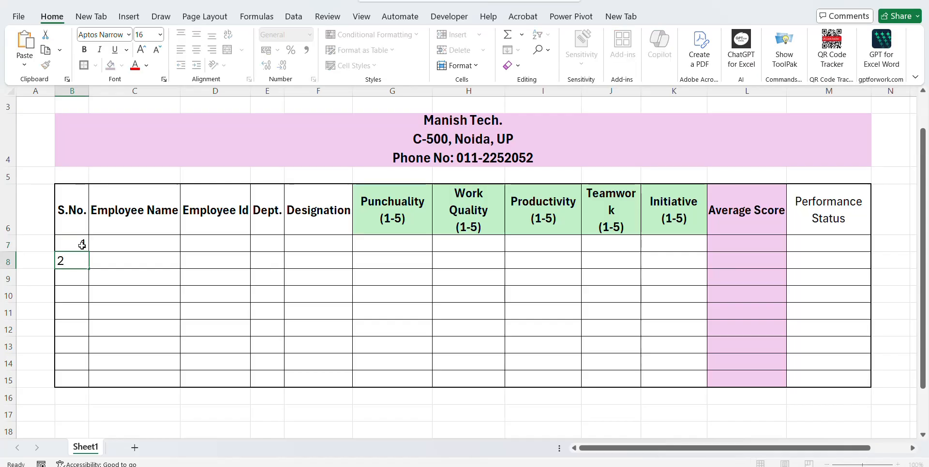
left_click(82, 245)
key("shift+Down")
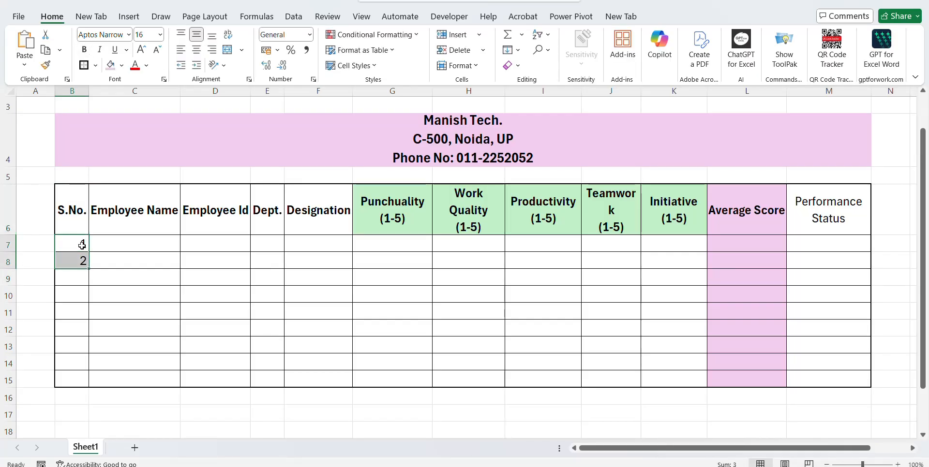
left_click_drag(90, 267, 83, 382)
Enter the first five employee names in C7:C11.
left_click(143, 241)
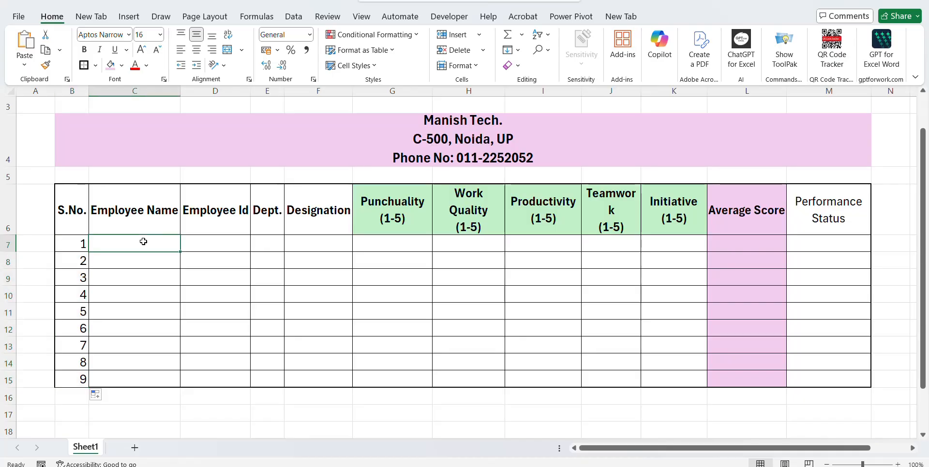
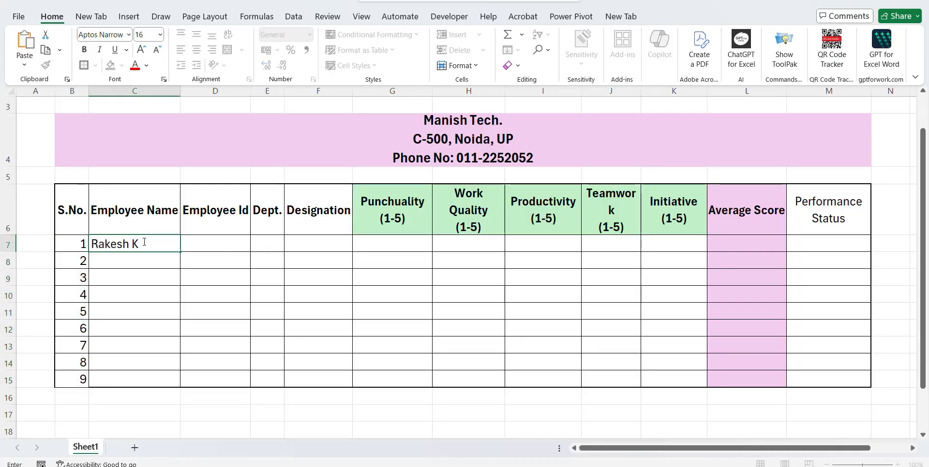
key("Return")
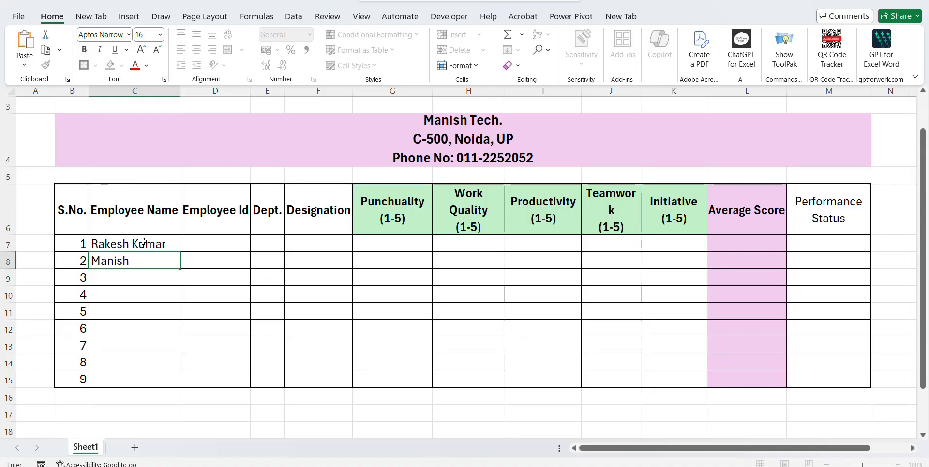
key("Return")
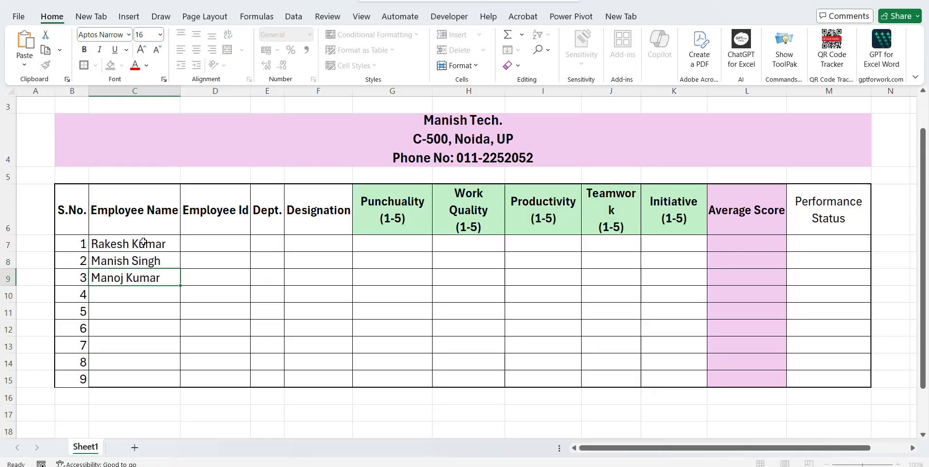
key("Return")
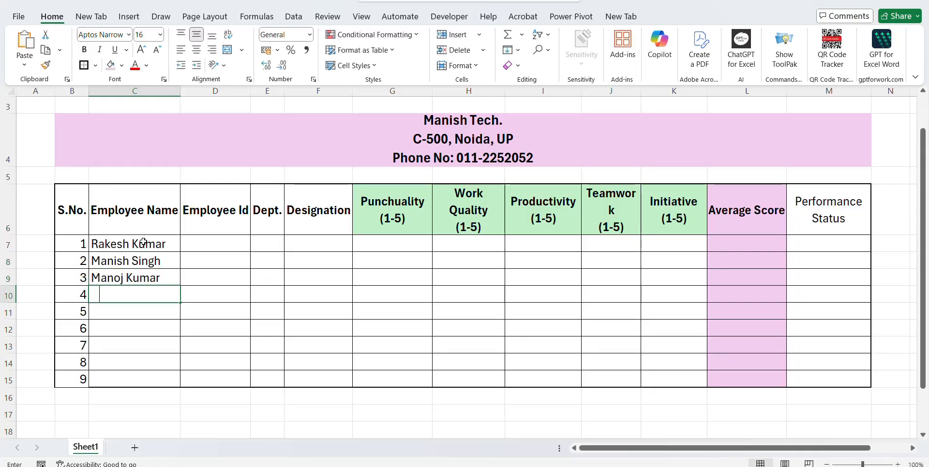
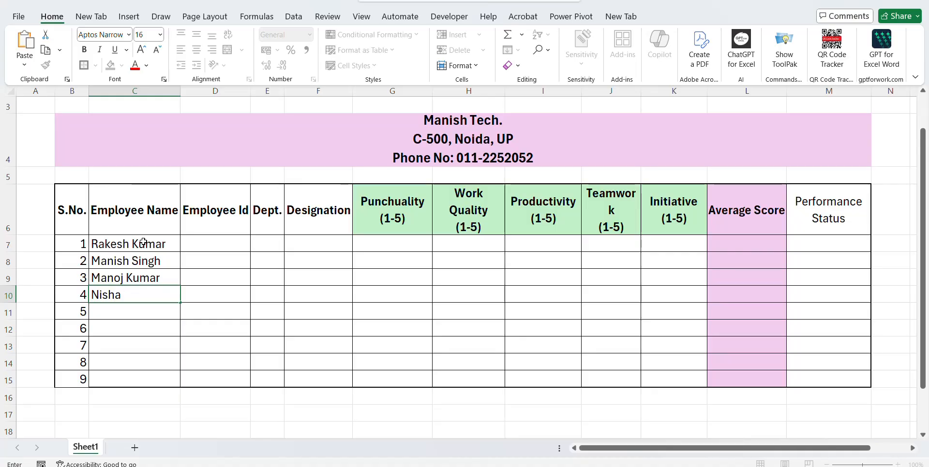
key("Return")
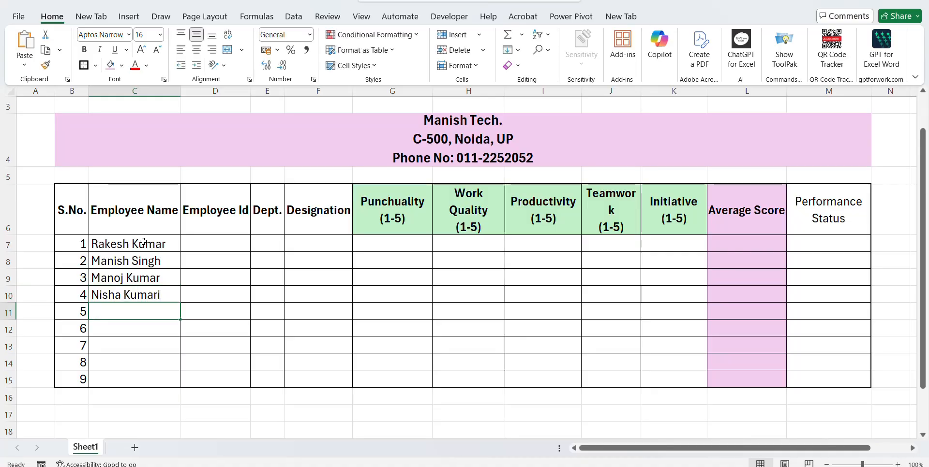
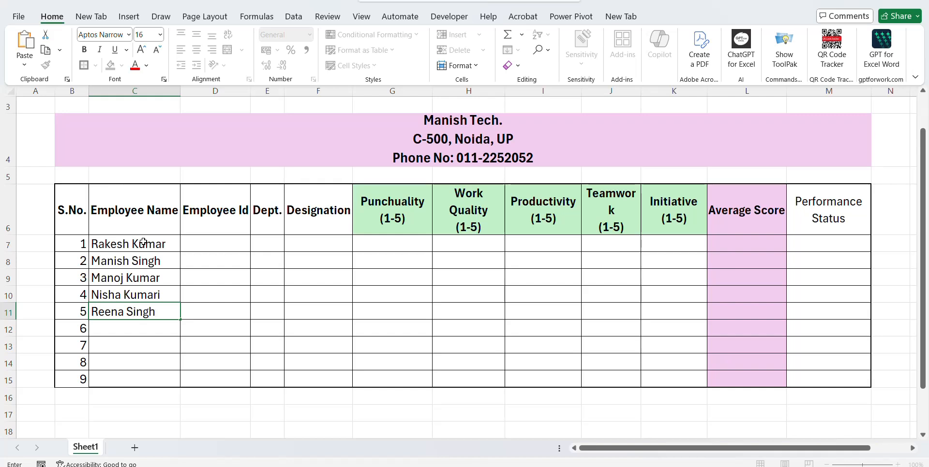
key("Return")
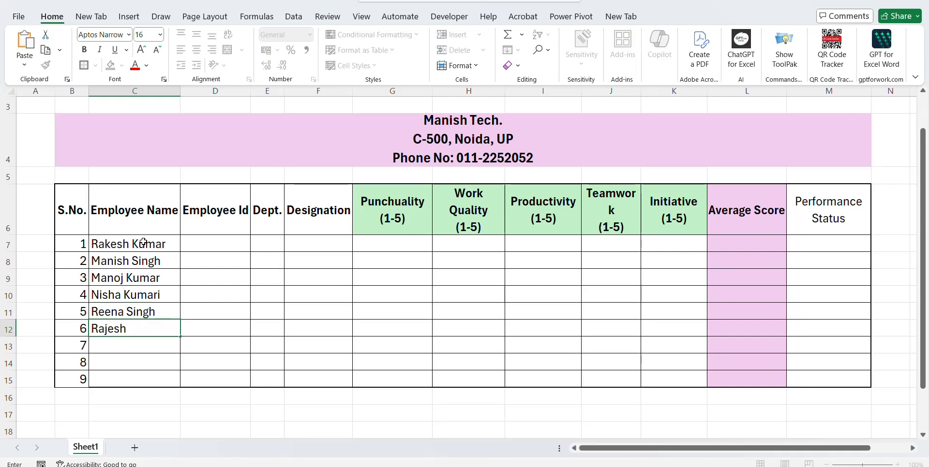
Enter the remaining four employee names in C12:C15 and select the name list.
key("Return")
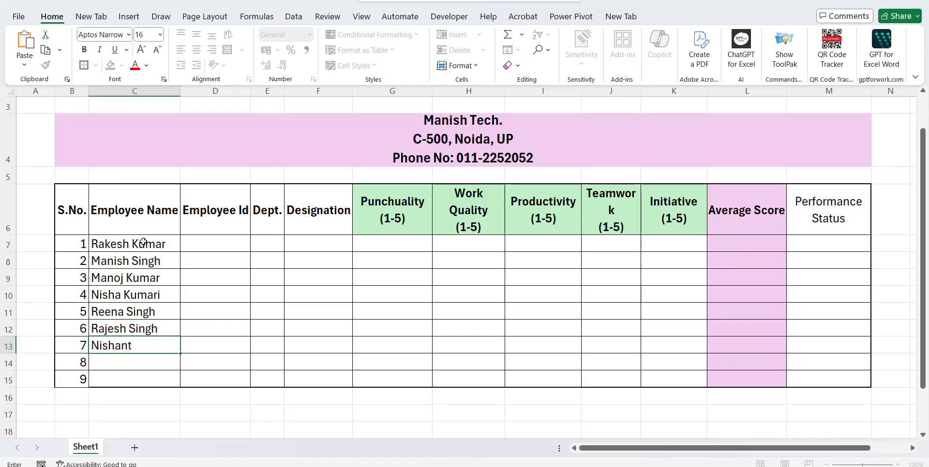
key("Return")
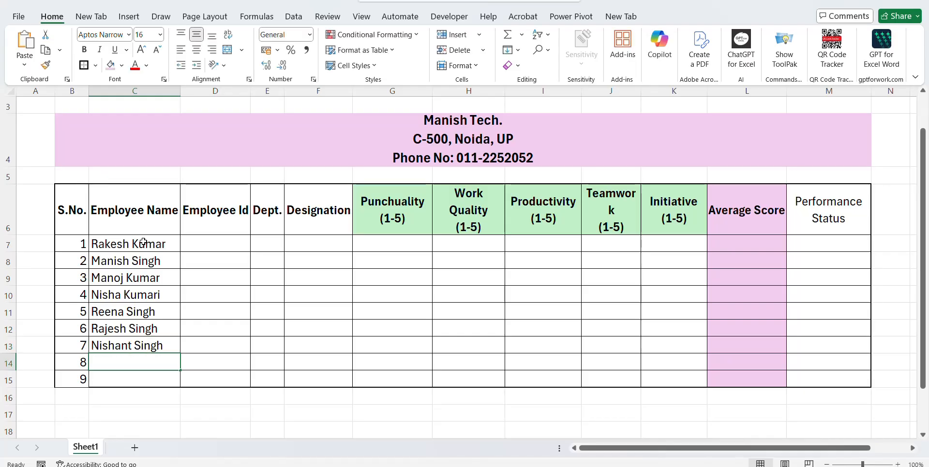
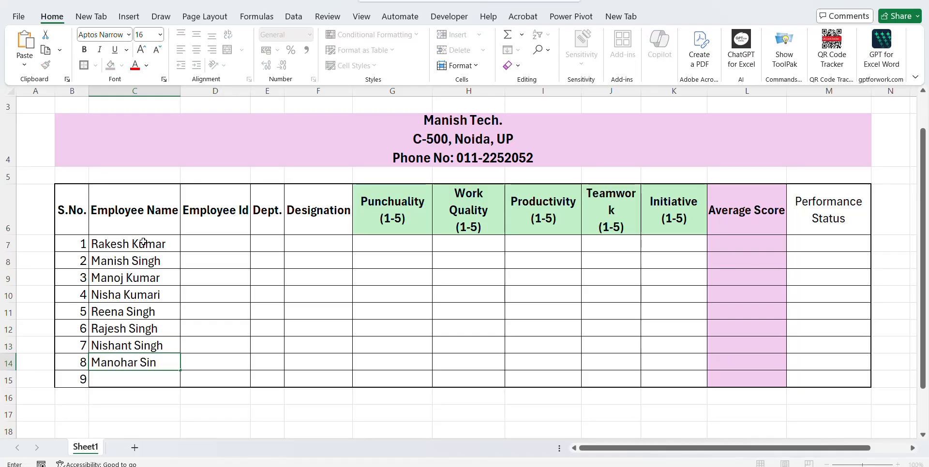
key("Return")
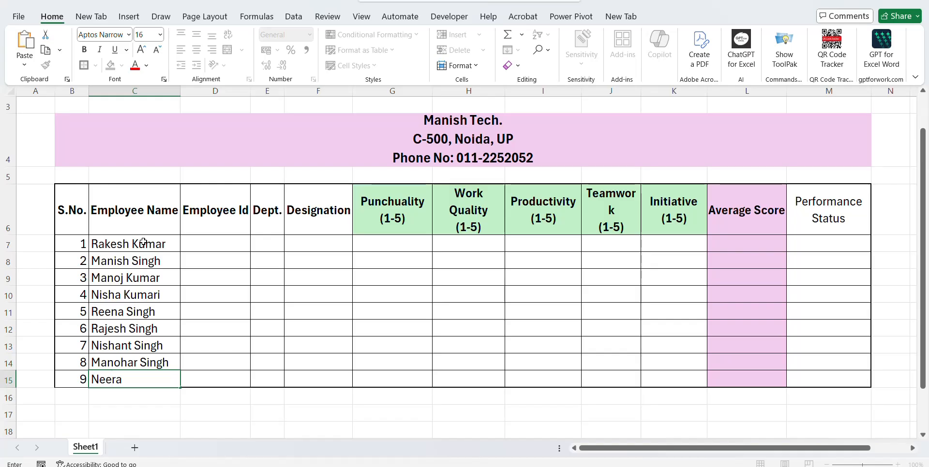
key("Return")
key("ctrl+Up")
key("ctrl+Up")
key("Down")
key("ctrl+shift+Down")
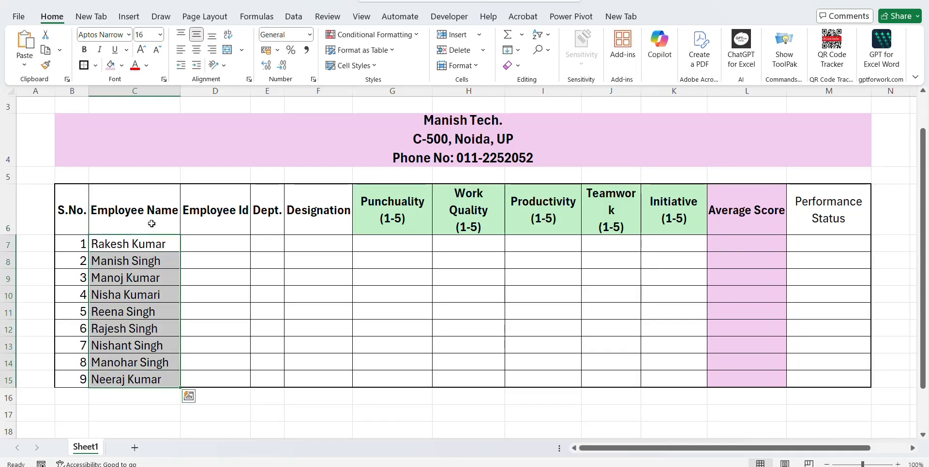
Centre the employee names and fill Employee Ids EMP01 to EMP09 down D7:D15.
left_click(196, 50)
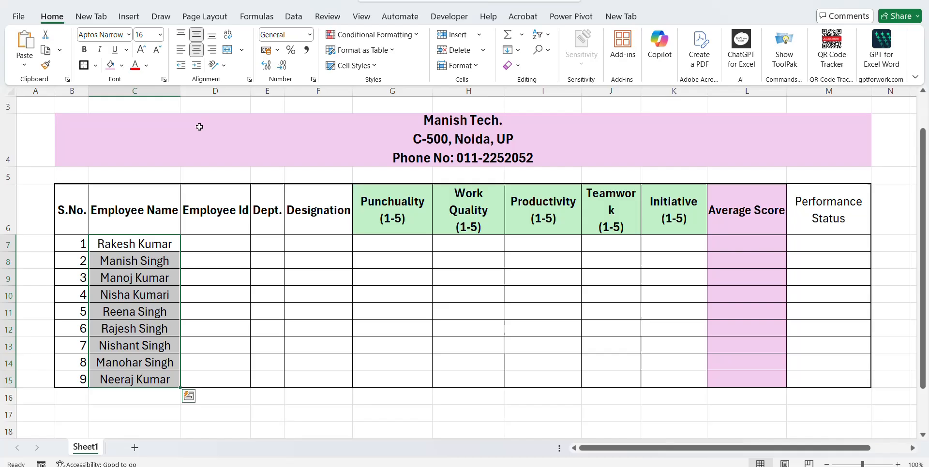
left_click(244, 240)
type("EMP0")
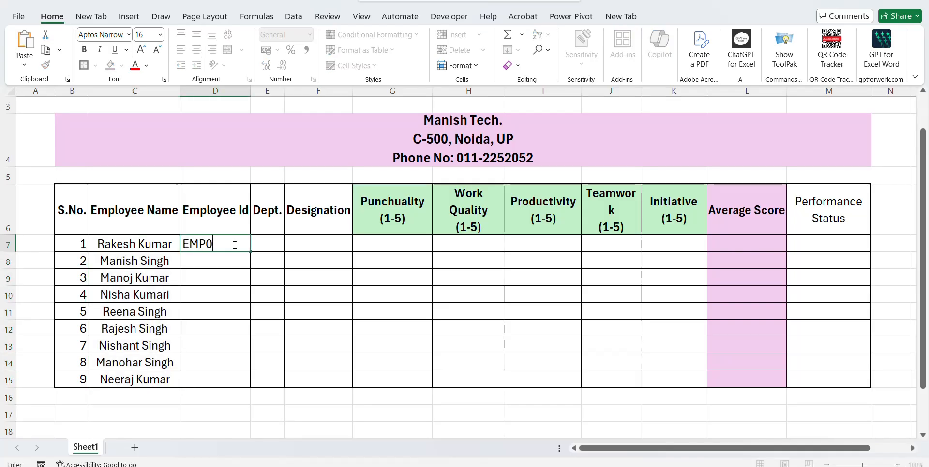
type("1")
key("ctrl+Return")
key("ctrl+c")
key("Down")
key("ctrl+v")
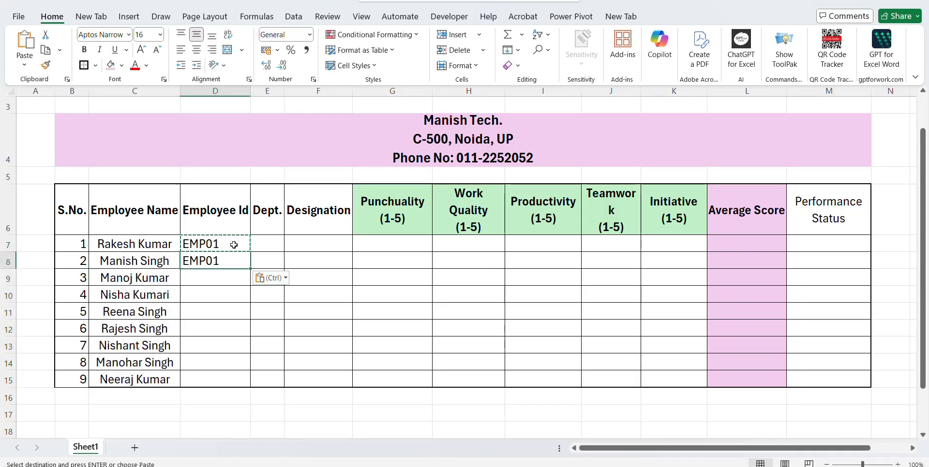
key("F2")
key("BackSpace")
type("2")
left_click(234, 244)
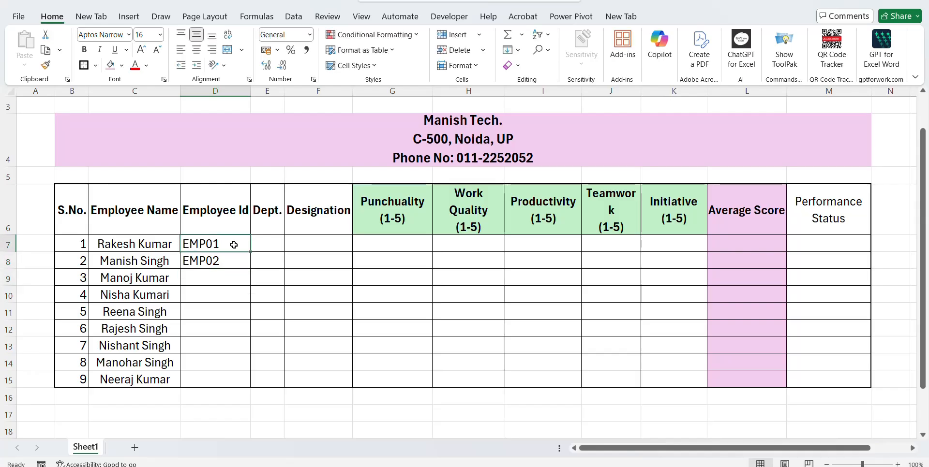
key("shift+Down")
left_click_drag(250, 269, 241, 380)
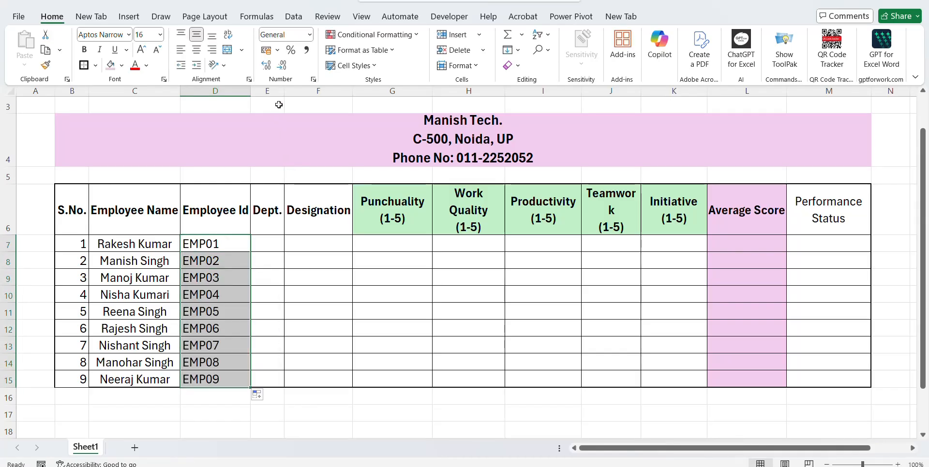
Widen the Dept. column and enter IT in E7:E9.
left_click_drag(283, 95, 293, 95)
left_click(282, 242)
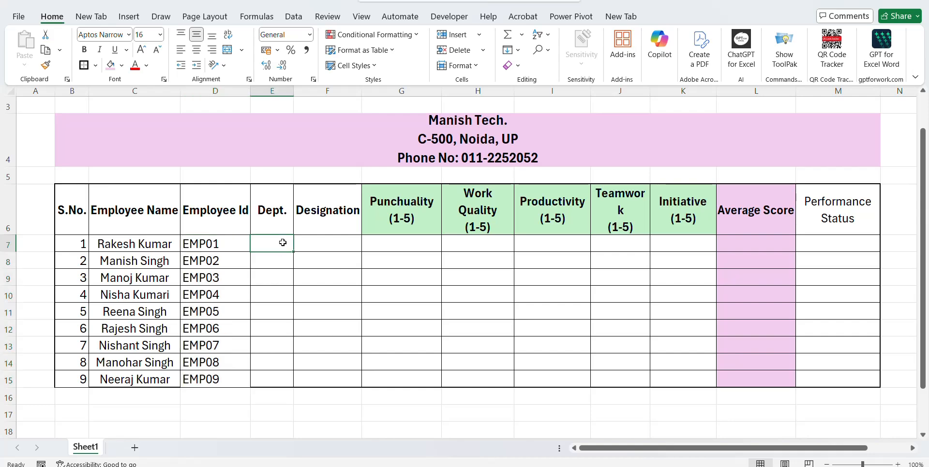
type("IT")
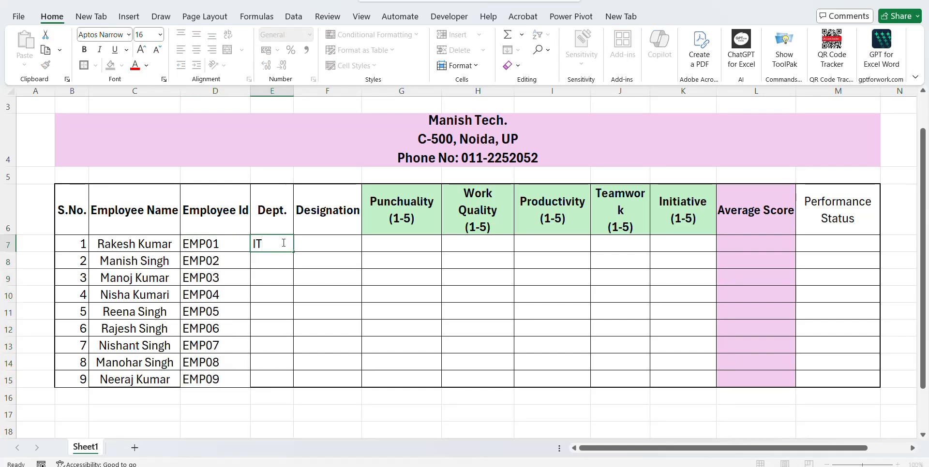
key("ctrl+Return")
key("ctrl+c")
key("shift+Down")
key("shift+Down")
key("ctrl+v")
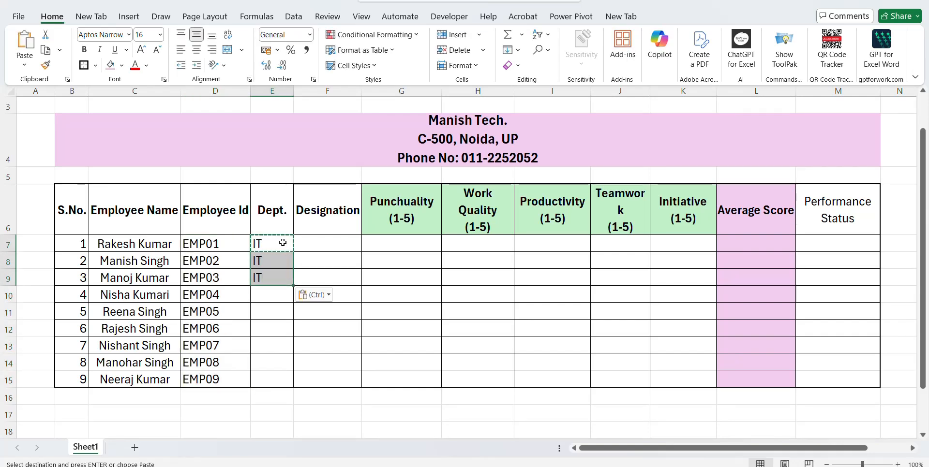
key("Escape")
Enter Accountant in E10:E12 and widen column E to fit it.
key("Down")
key("Down")
key("Down")
type("Acco")
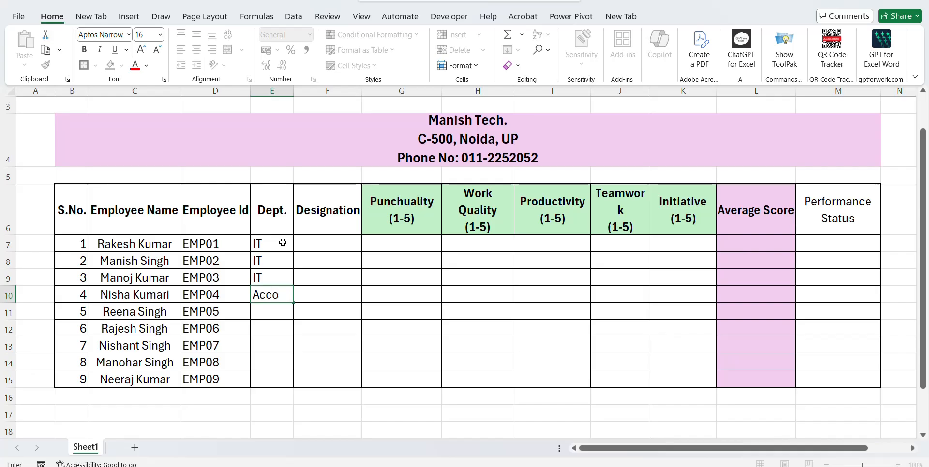
type("untant")
key("ctrl+Return")
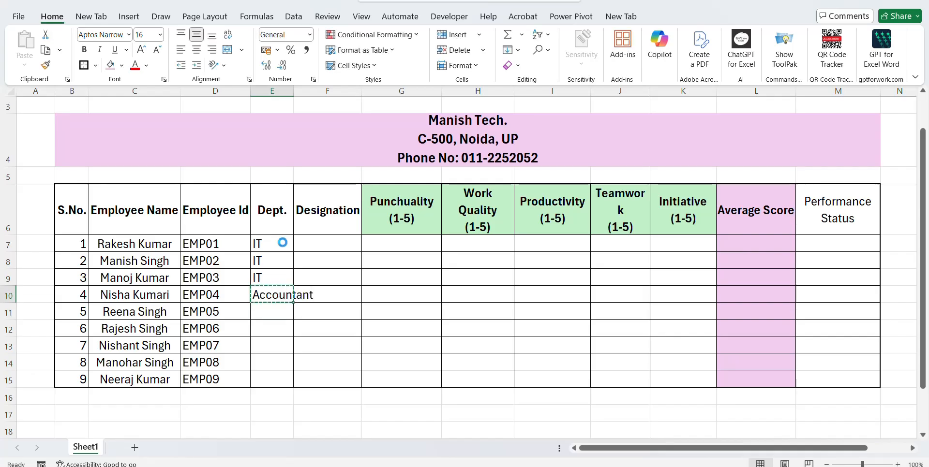
key("ctrl+c")
key("shift+Down")
key("shift+Down")
key("ctrl+v")
key("Escape")
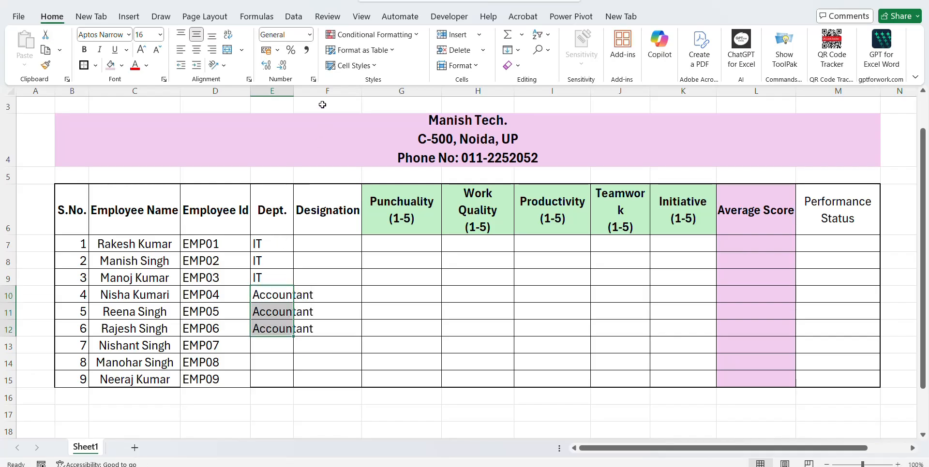
left_click_drag(293, 92, 317, 91)
Enter Admin in E13:E15.
left_click(279, 344)
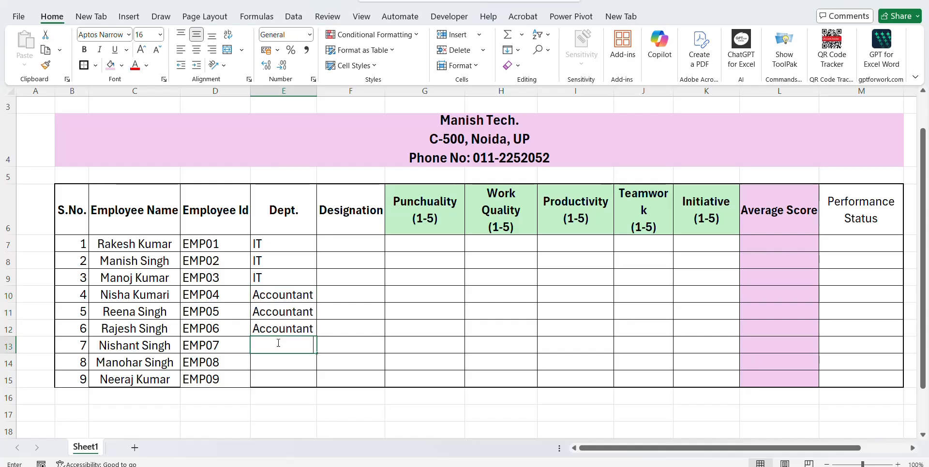
type("Admin")
key("ctrl+Return")
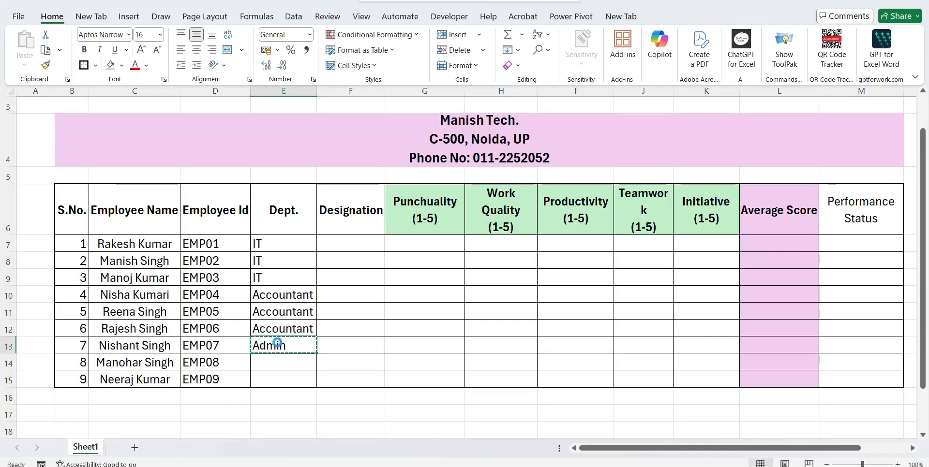
key("ctrl+c")
key("Down")
key("shift+Down")
key("ctrl+v")
key("Escape")
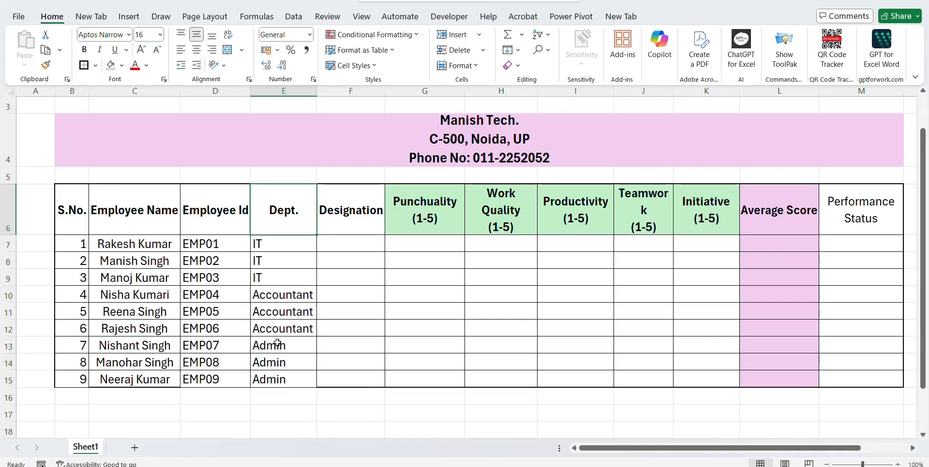
key("Up")
key("Up")
key("Up")
key("Up")
key("Up")
key("Up")
key("Up")
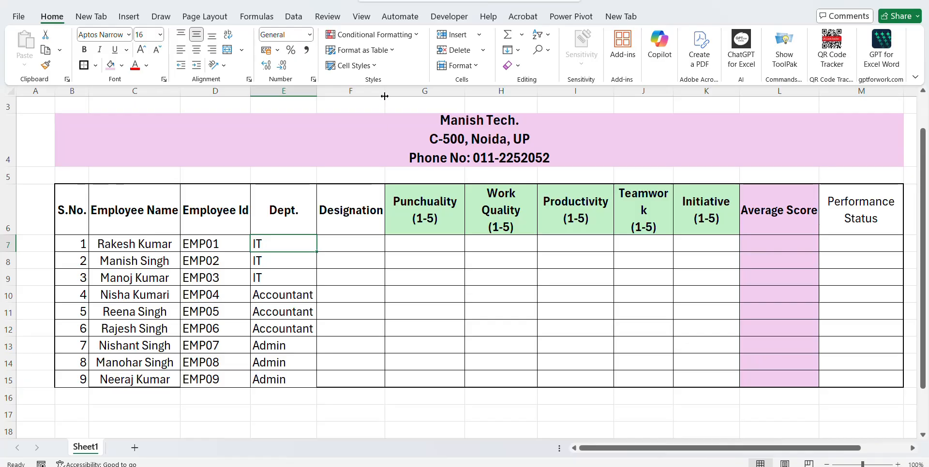
Enter IT Head, IT Executive and Junior IT Executive in F7:F9, then AutoFit column F.
left_click_drag(385, 96, 401, 95)
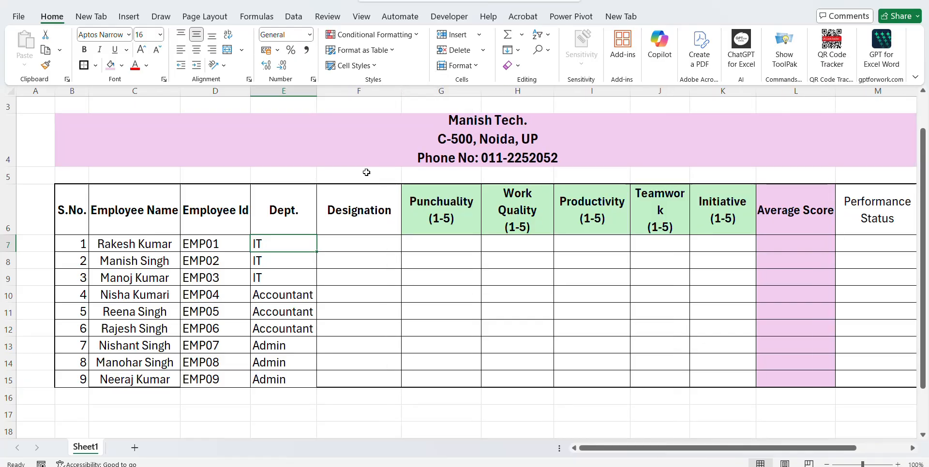
left_click(363, 245)
type("IT Hea")
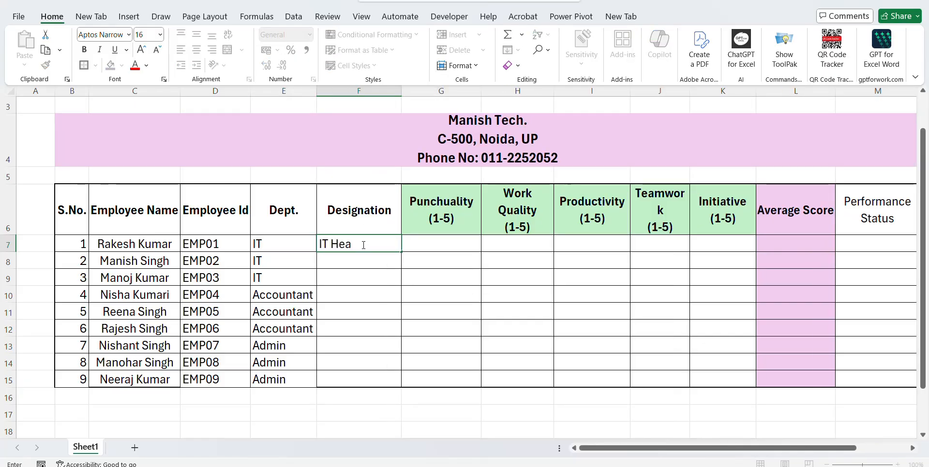
type("d")
key("Return")
type("IE")
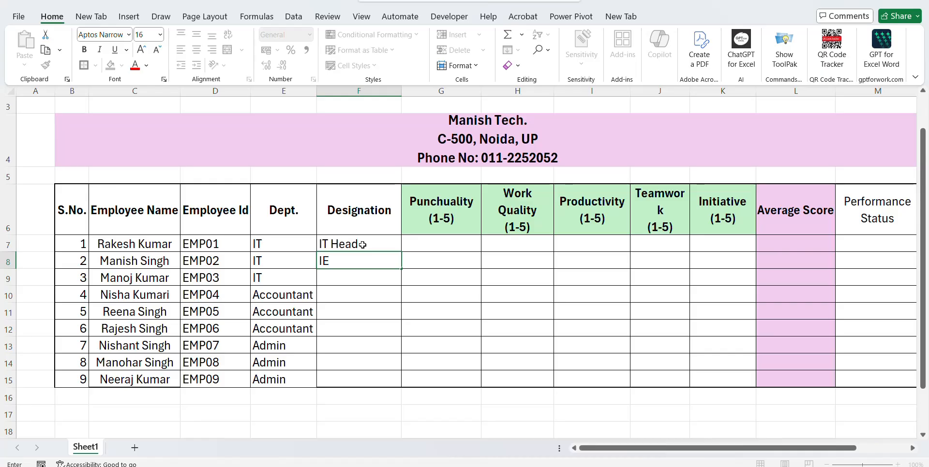
type("T ")
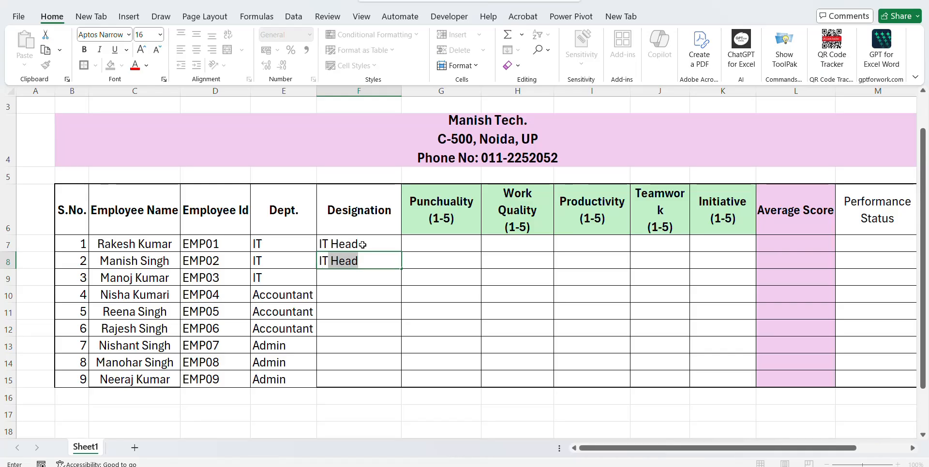
type("Executiv")
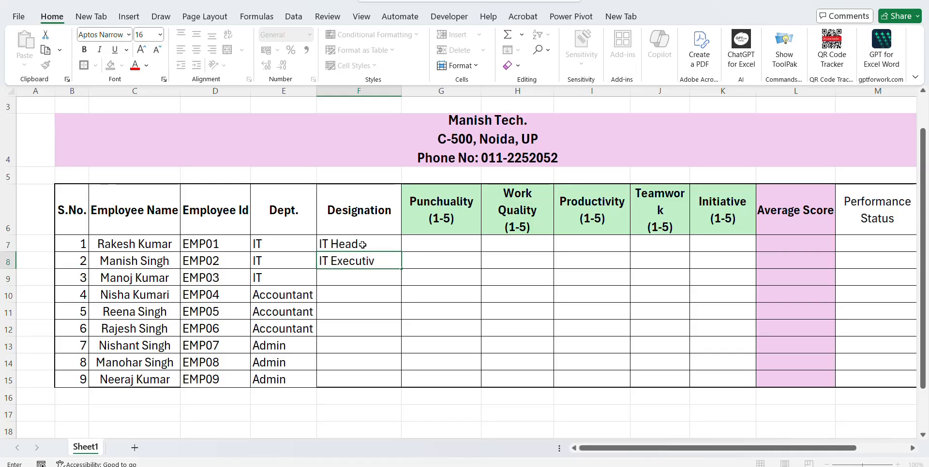
type("e")
key("Return")
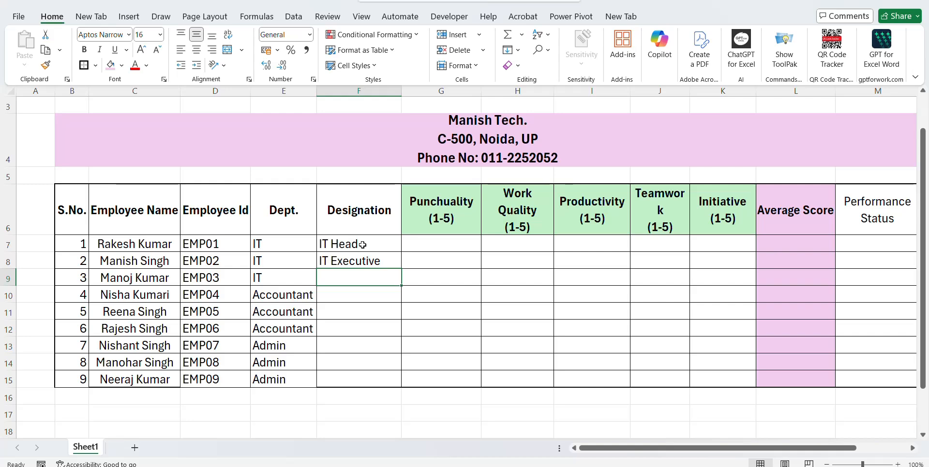
type("Junior ")
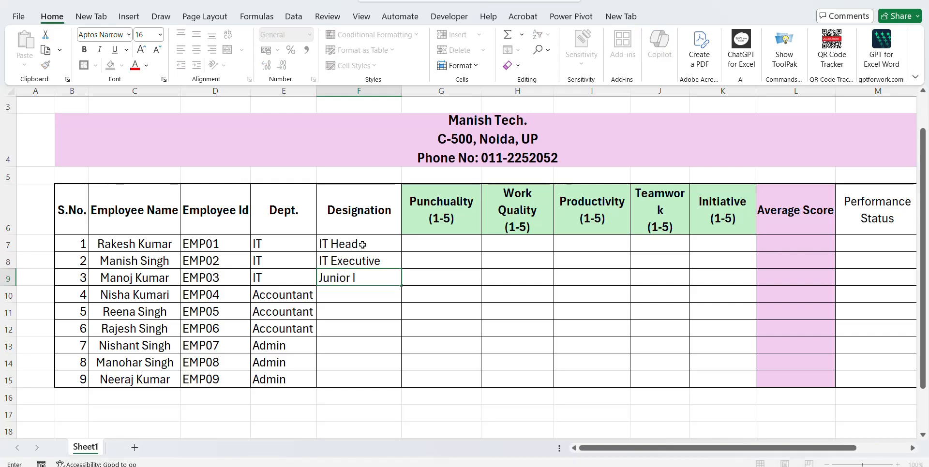
type("IT Executive")
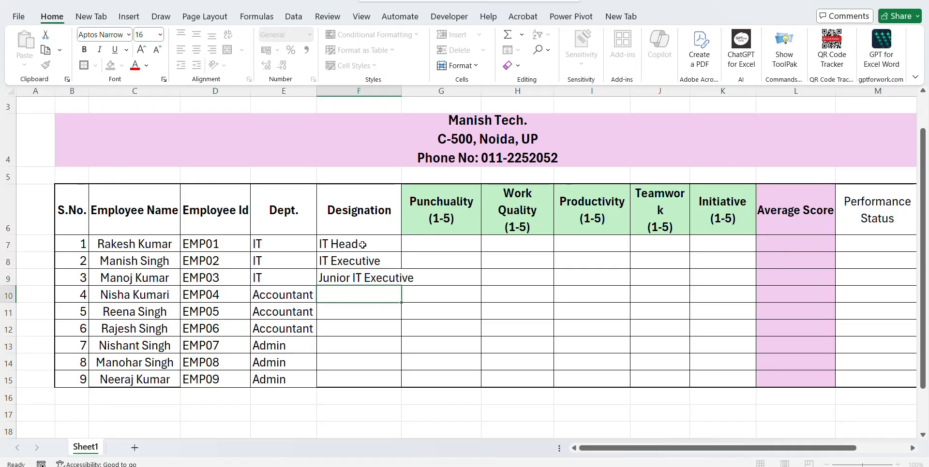
key("ctrl+Return")
double_click(401, 91)
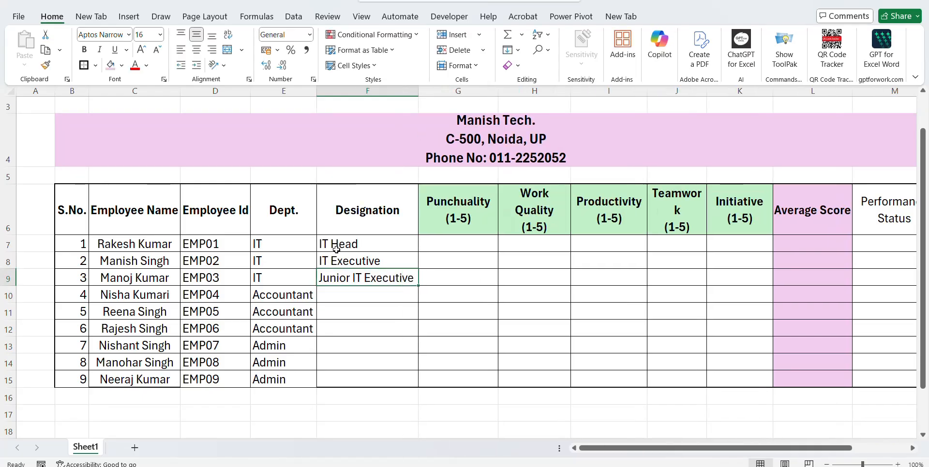
left_click(374, 300)
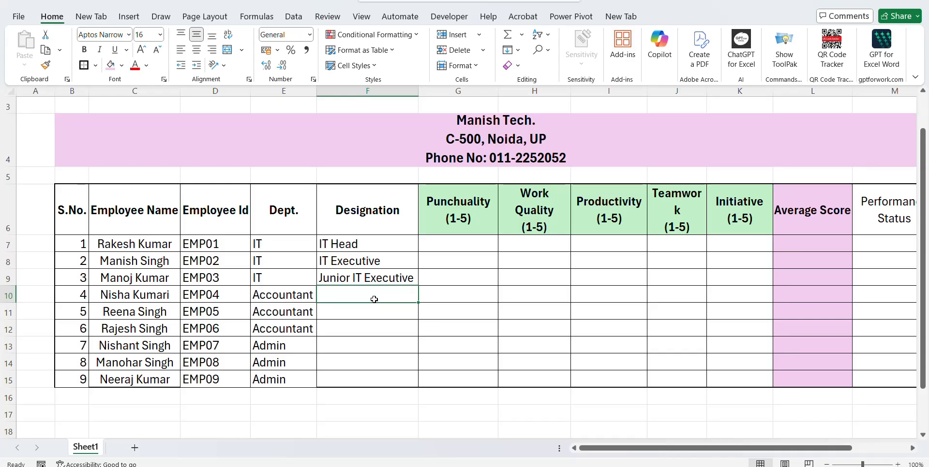
Correct F10 to 'Accountant' and copy it into F11 and F12.
type("Accountnt")
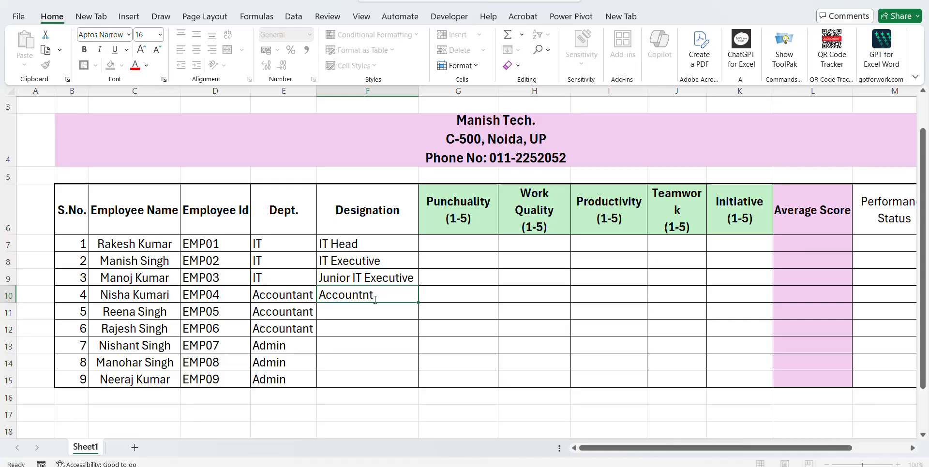
key("ctrl+Return")
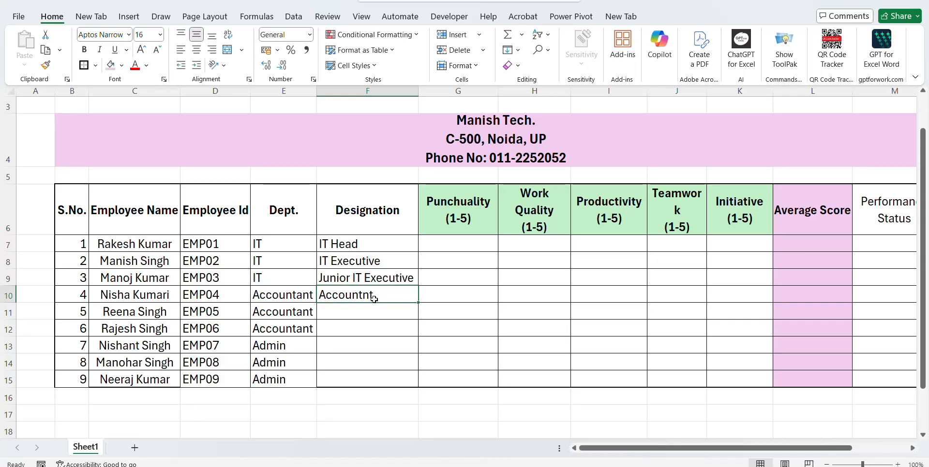
key("Left")
key("Left")
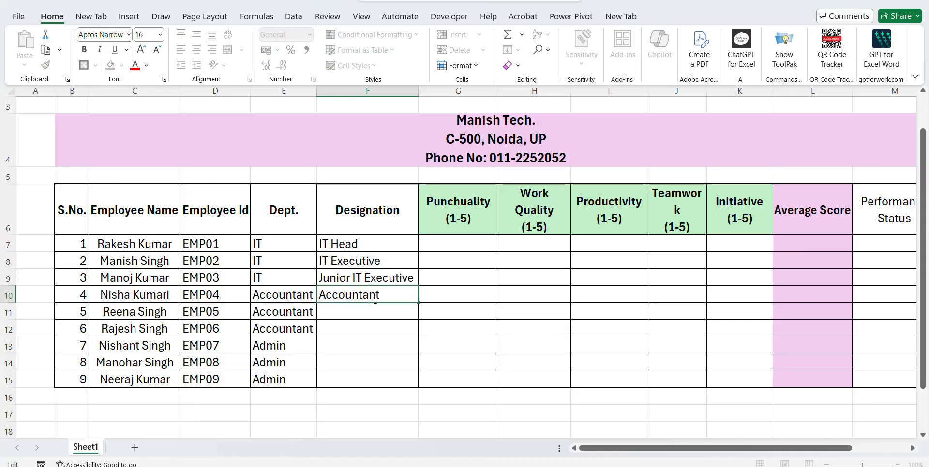
key("ctrl+Return")
key("ctrl+c")
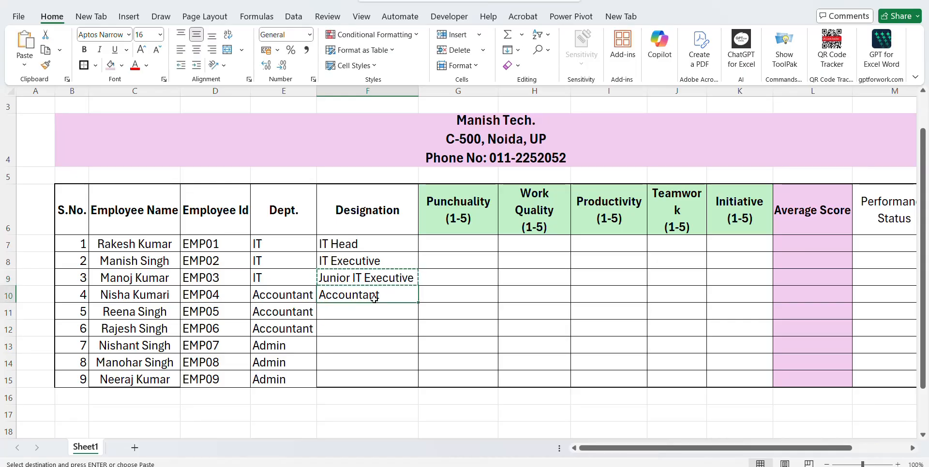
key("Down")
key("shift+Down")
key("Return")
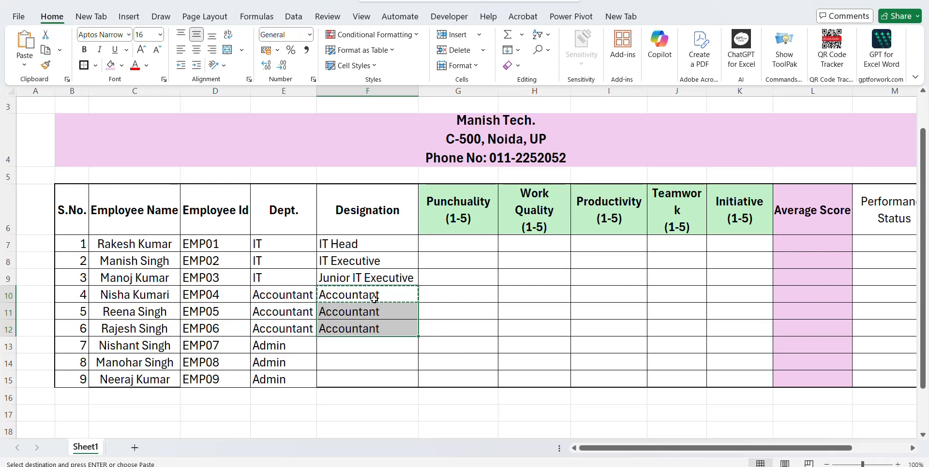
Change F11 and F12 to 'Assistant Accountant' and 'Junior Accountant'.
key("F2")
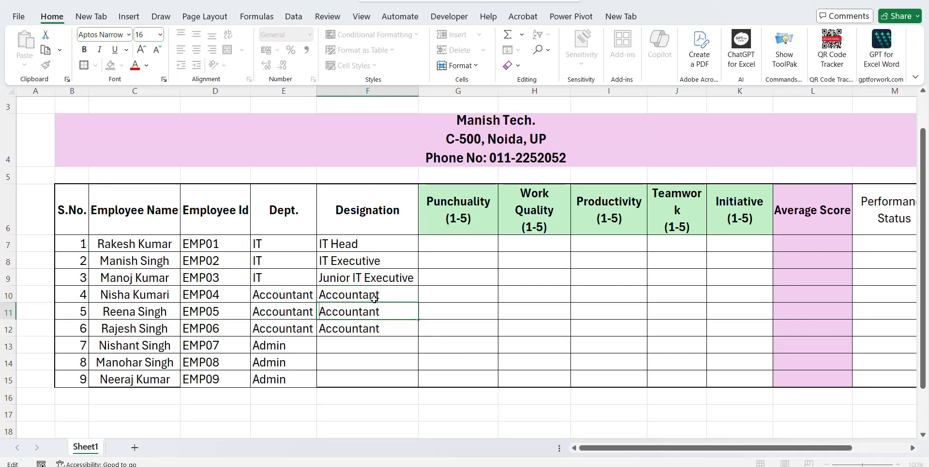
key("Home")
type("Assist")
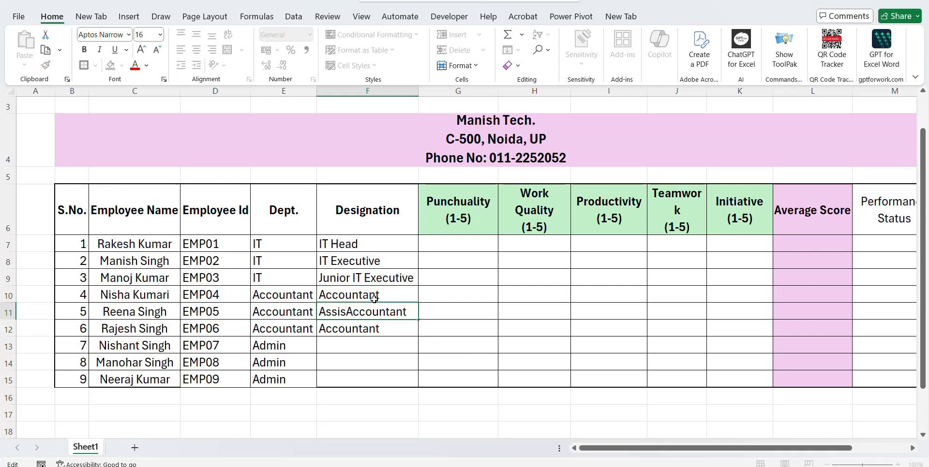
type("ant")
key("Return")
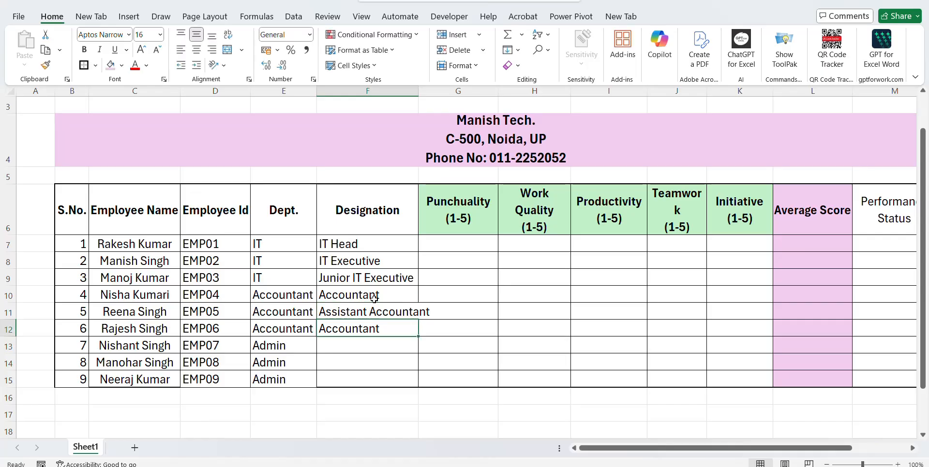
type("Juni")
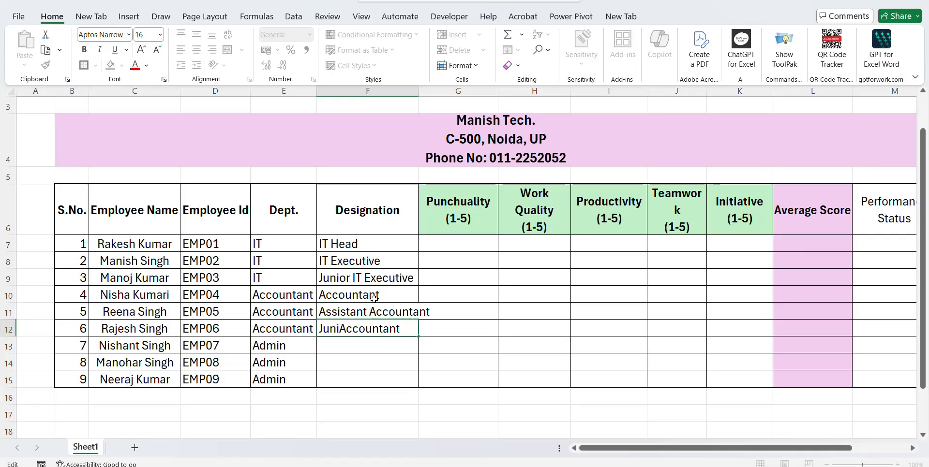
type("or")
key("Return")
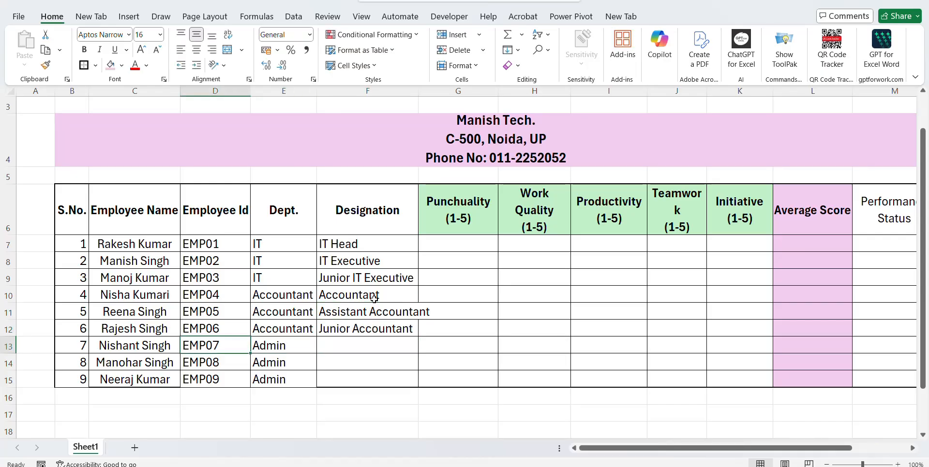
Enter 'Admin Head', 'Store Keeper' and 'Superviser' in F13:F15.
type("A")
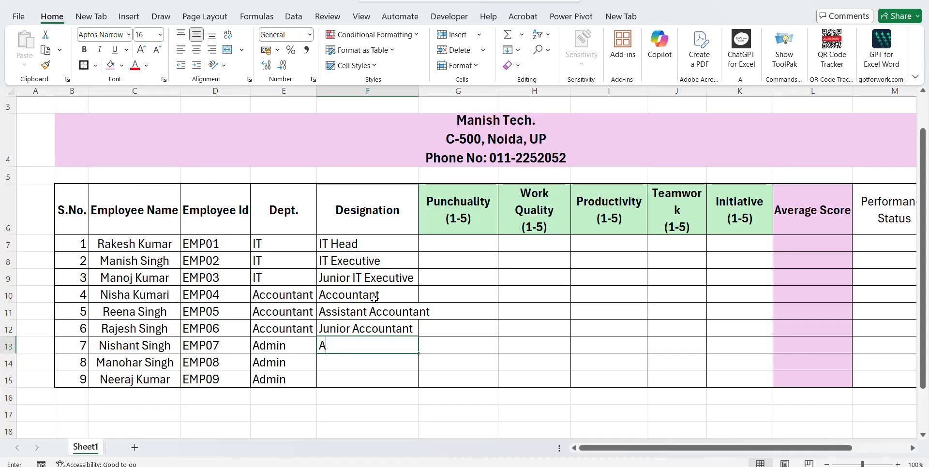
type("dmin Head")
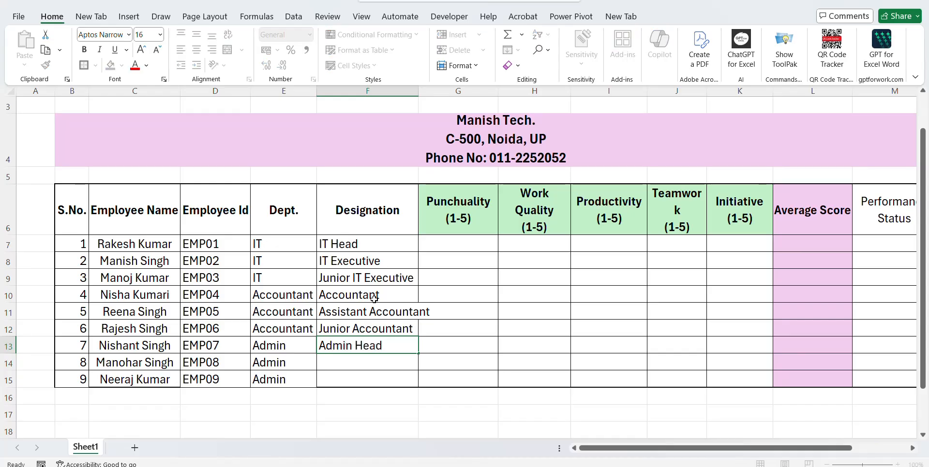
key("Return")
type("Store K")
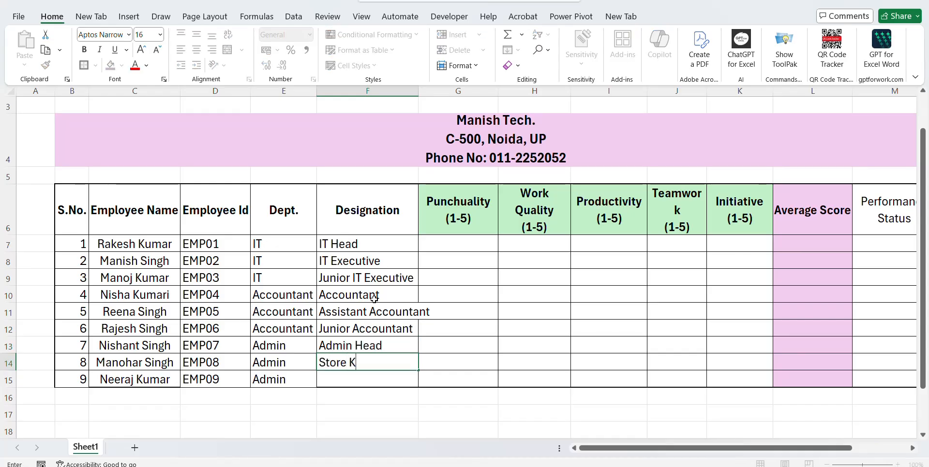
type("eeper")
key("Return")
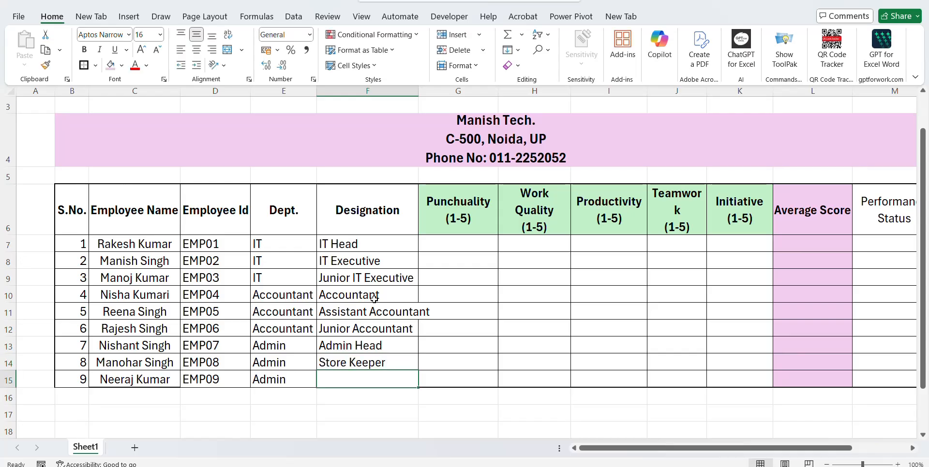
type("H")
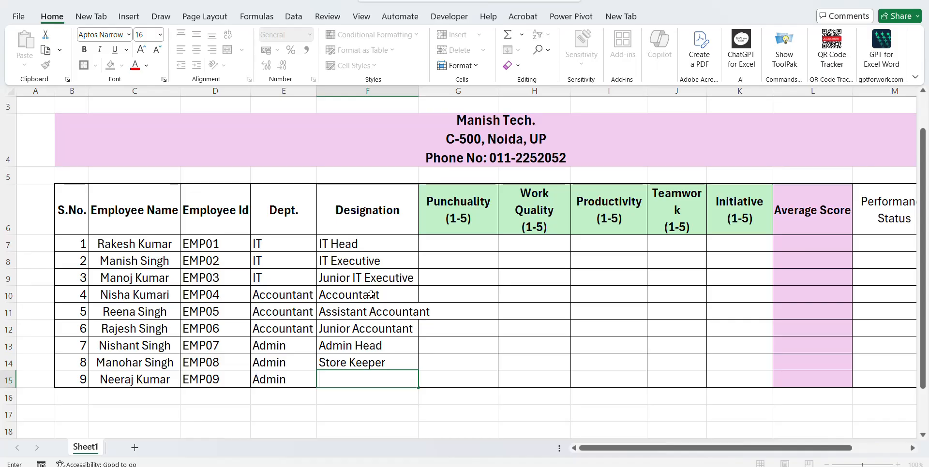
type("Superviser")
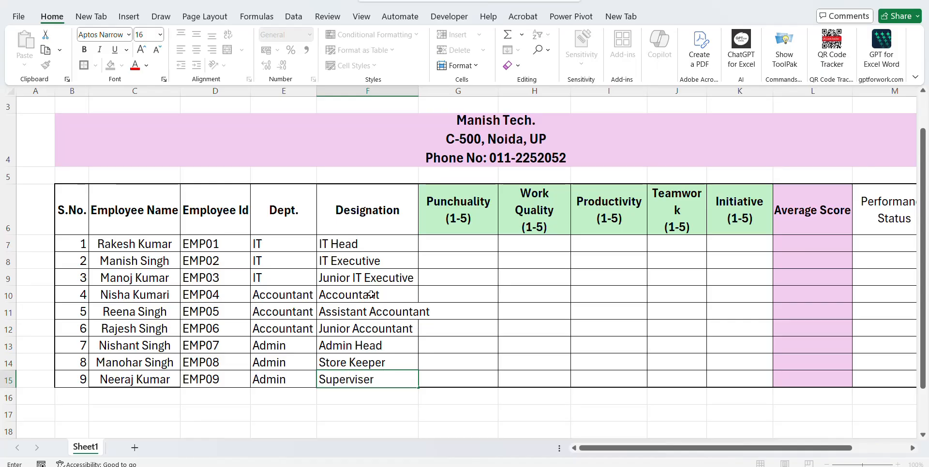
key("Return")
key("Up")
key("Up")
key("ctrl+Up")
key("Left")
key("Left")
key("Left")
key("Down")
key("Left")
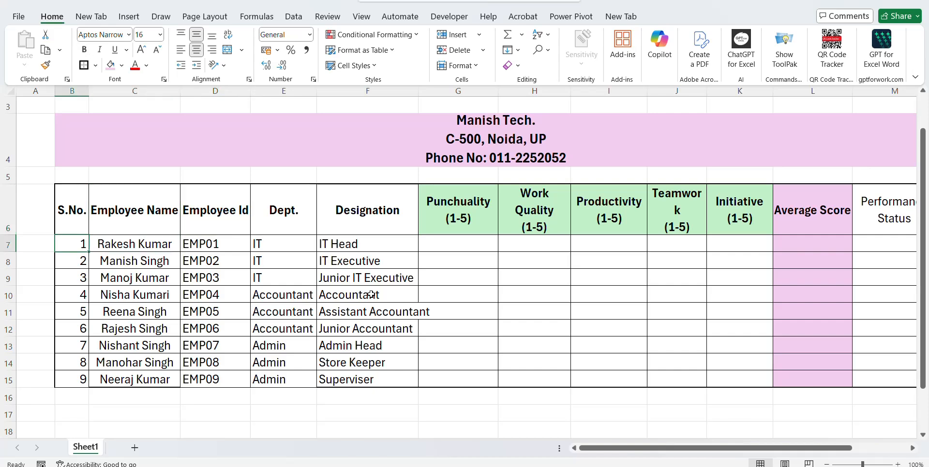
Centre-align the employee details in B7:F15.
key("ctrl+shift+Down")
key("ctrl+shift+Right")
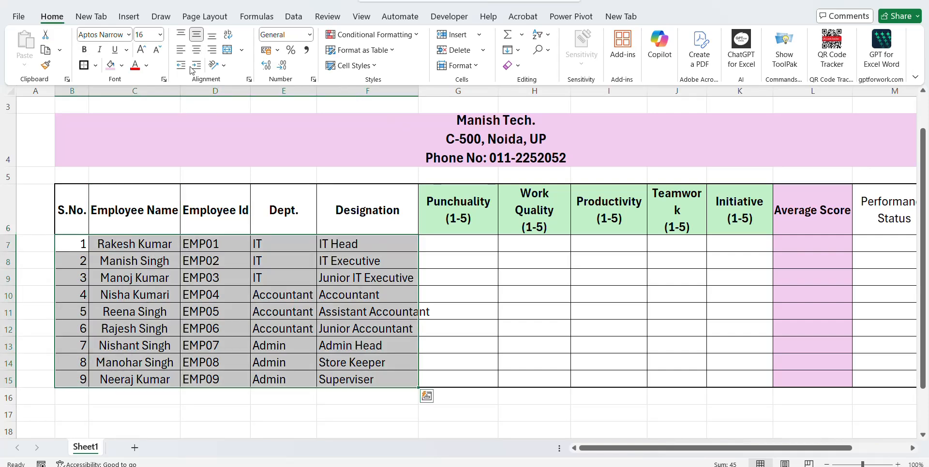
left_click(196, 50)
left_click(310, 274)
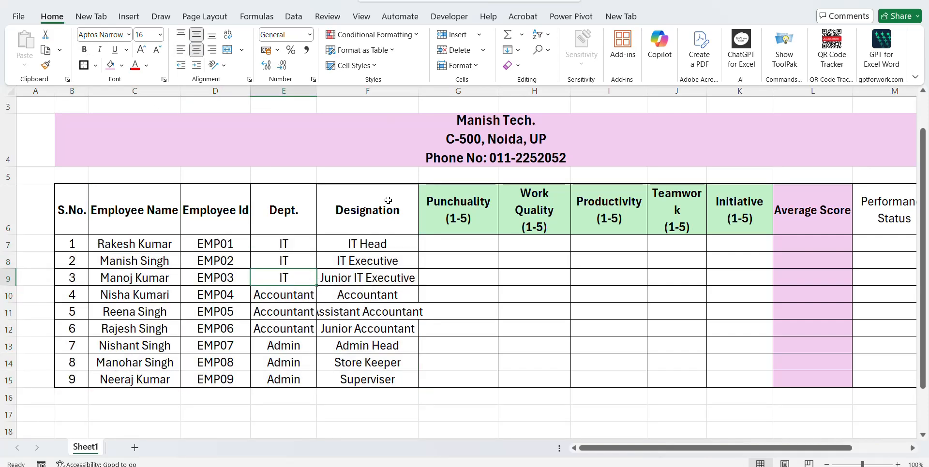
key("ctrl+Home")
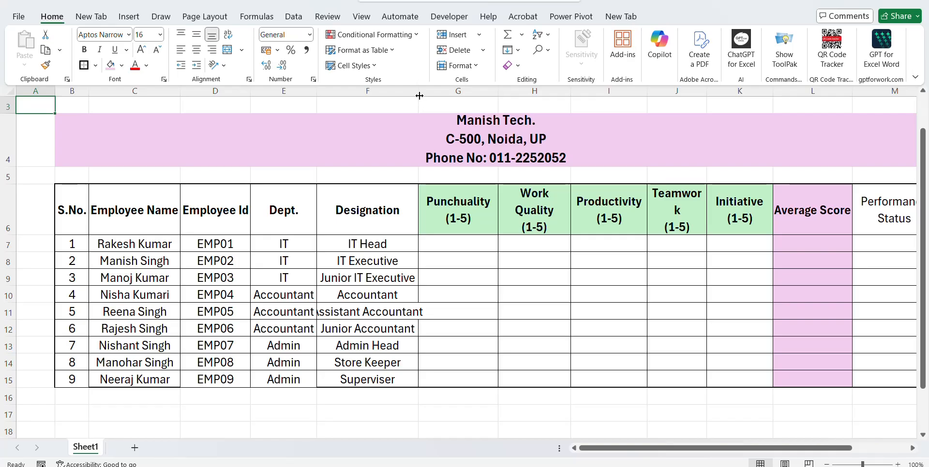
Autofit the Designation column and widen Teamwork so its heading fits on one line.
double_click(420, 95)
left_click(419, 95)
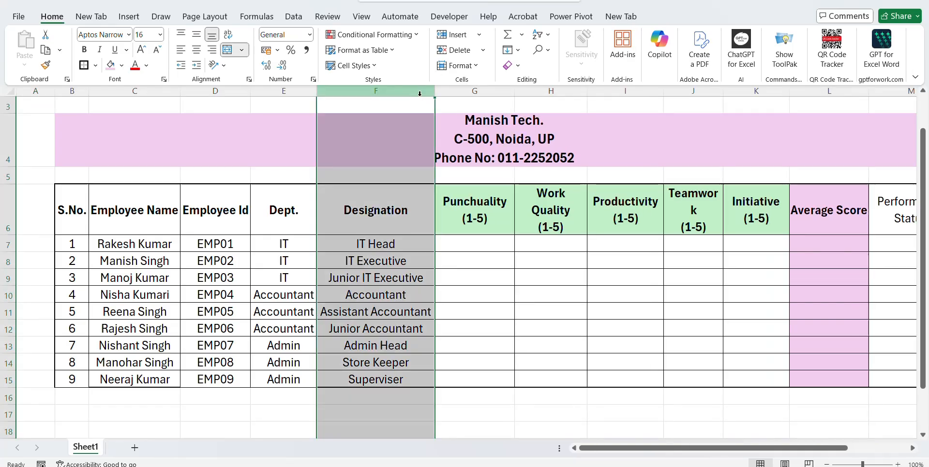
left_click(272, 210)
left_click(381, 242)
left_click(461, 247)
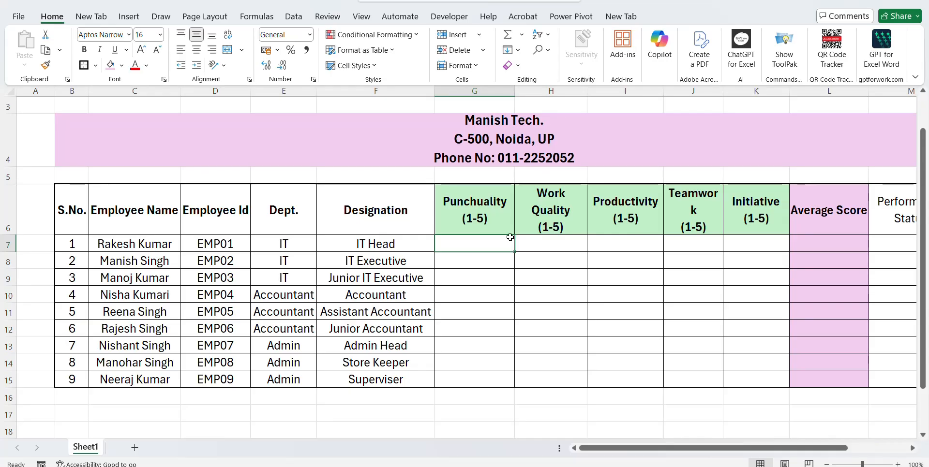
left_click(583, 243)
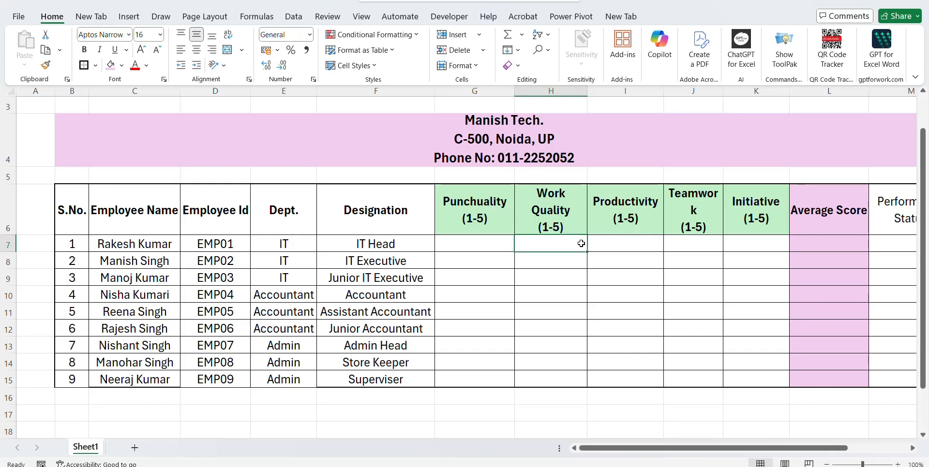
left_click(638, 241)
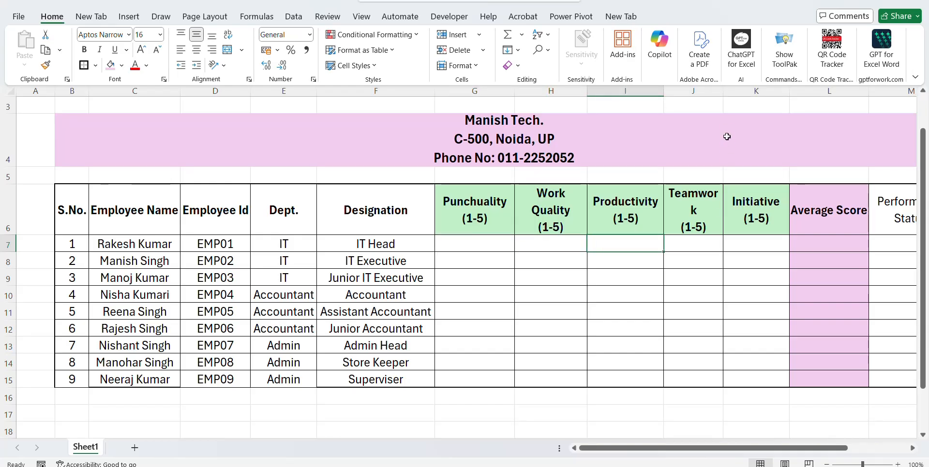
left_click_drag(723, 94, 736, 95)
Apply All Borders to the header row B6:M6.
left_click(757, 221)
key("Left")
key("Left")
key("Left")
key("Left")
key("Left")
key("Left")
key("Left")
key("Left")
key("Left")
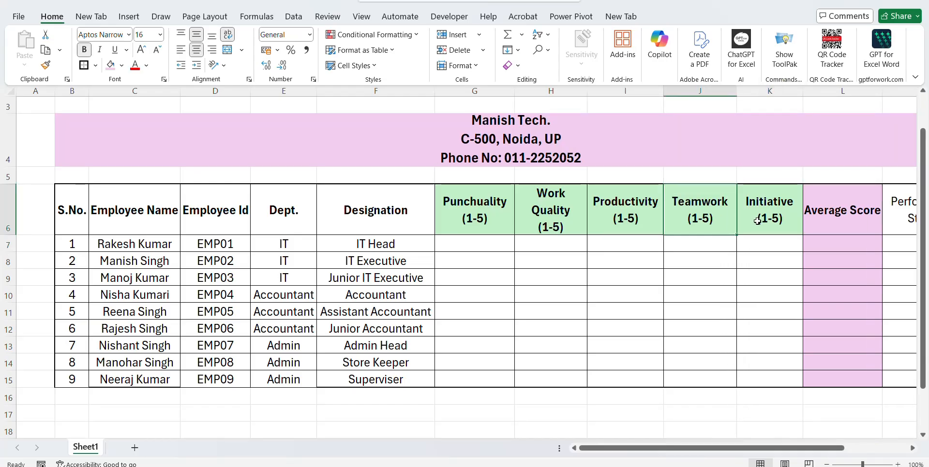
key("ctrl+shift+Right")
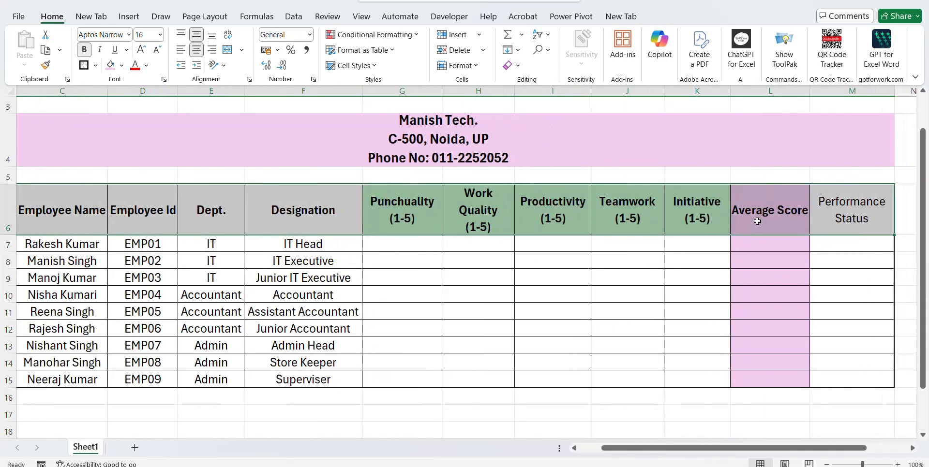
left_click(85, 65)
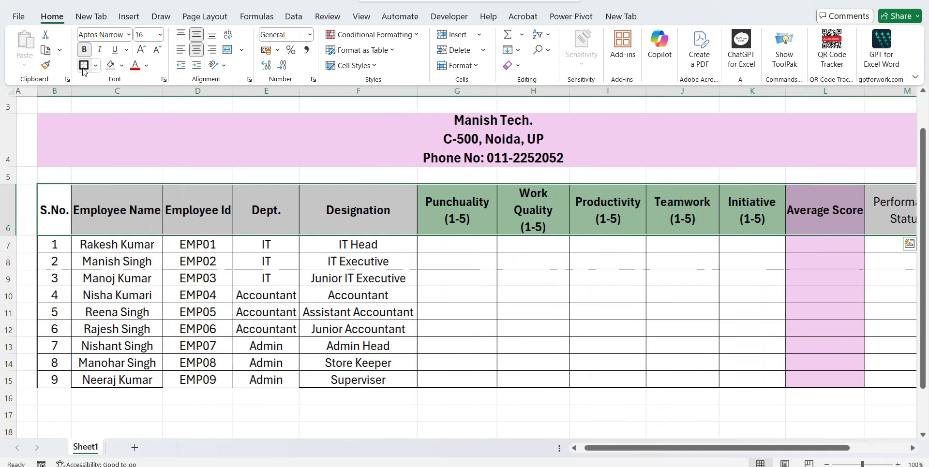
left_click(447, 273)
key("Up")
key("Up")
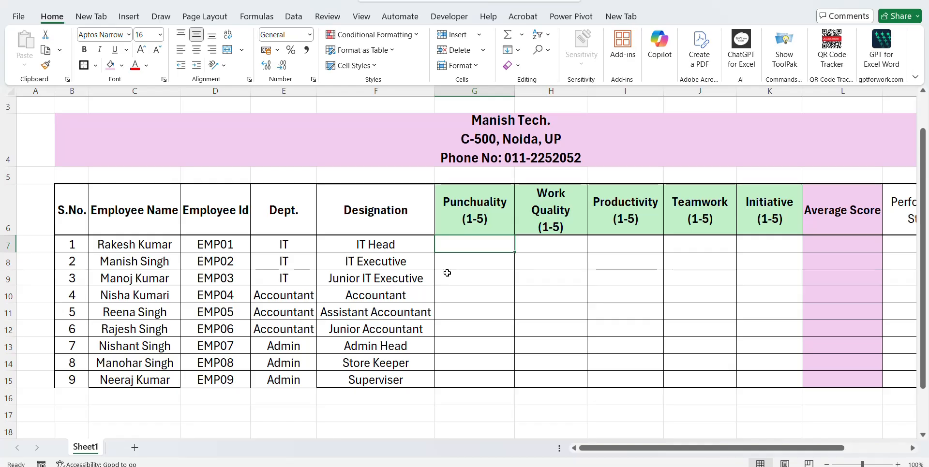
Enter =RANDBETWEEN(1,5) in G7.
key("shift+Down")
key("shift+Down")
key("shift+Down")
key("shift+Down")
key("shift+Down")
key("shift+Down")
key("shift+Down")
key("shift+Down")
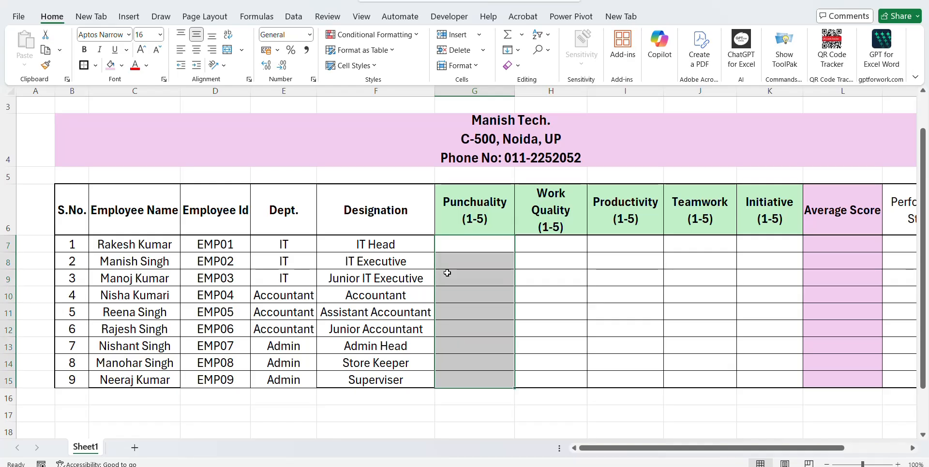
key("shift+Right")
key("shift+Right")
key("shift+Right")
key("shift+Right")
key("shift+BackSpace")
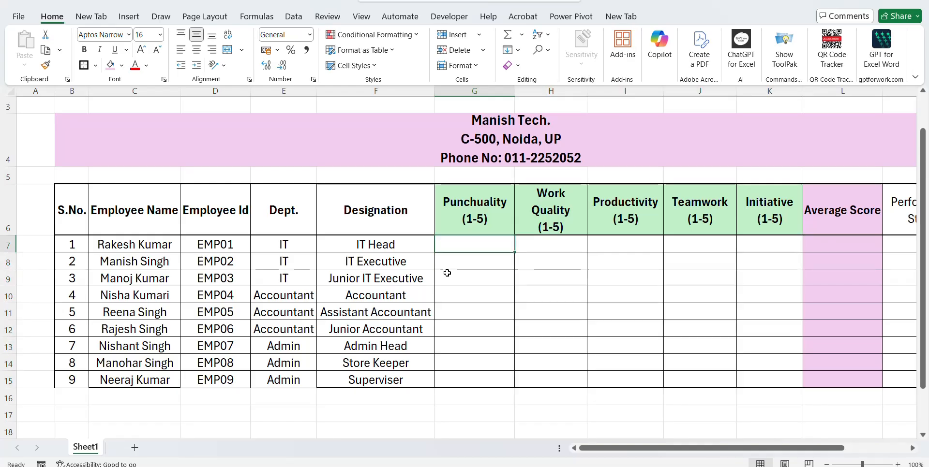
type("=rand")
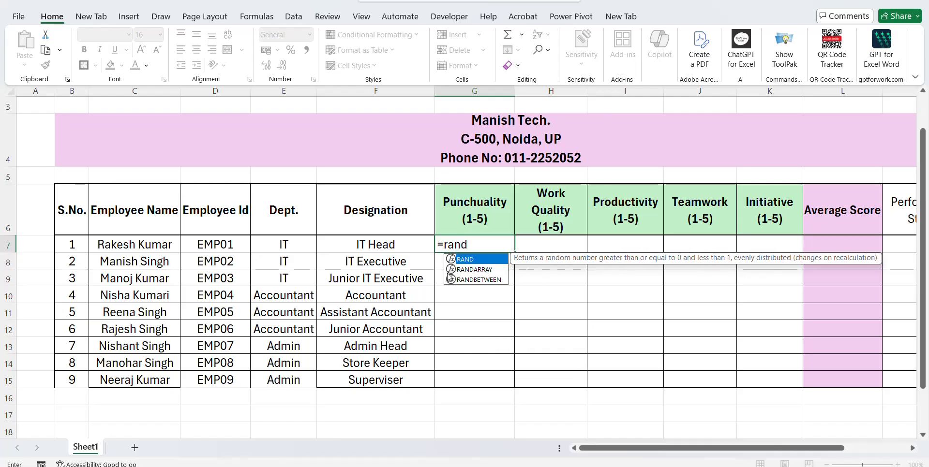
key("Down")
key("Down")
key("Tab")
type("1,5")
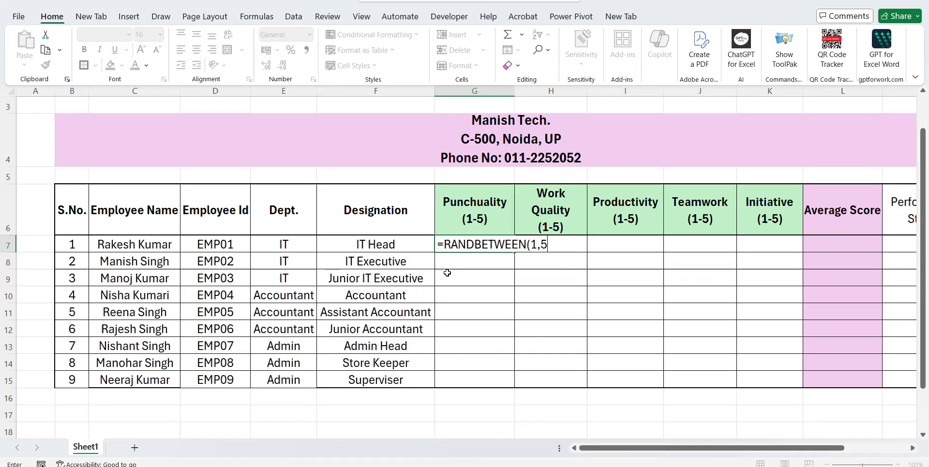
key("ctrl+Return")
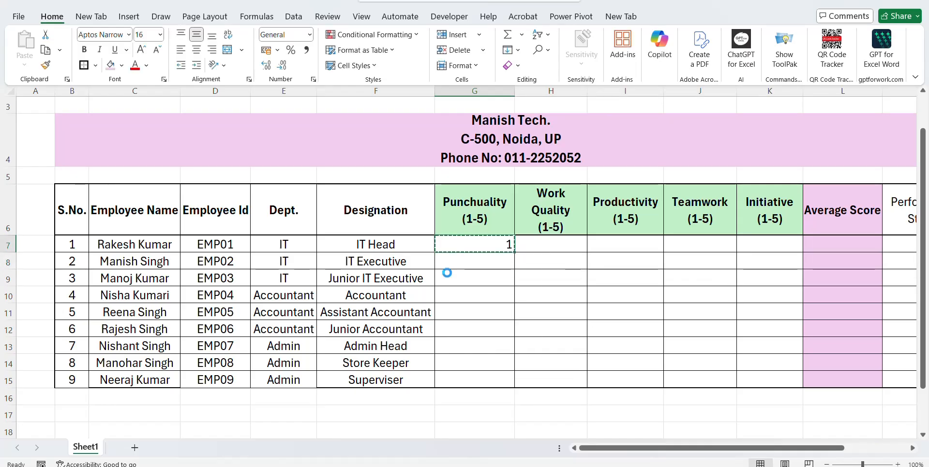
Copy the RANDBETWEEN formula into all rating cells G7:K15.
key("ctrl+c")
key("shift+Down")
key("shift+Down")
key("shift+Down")
key("shift+Down")
key("shift+Down")
key("shift+Down")
key("shift+Down")
key("shift+Down")
key("shift+Right")
key("shift+Right")
key("shift+Right")
key("shift+Right")
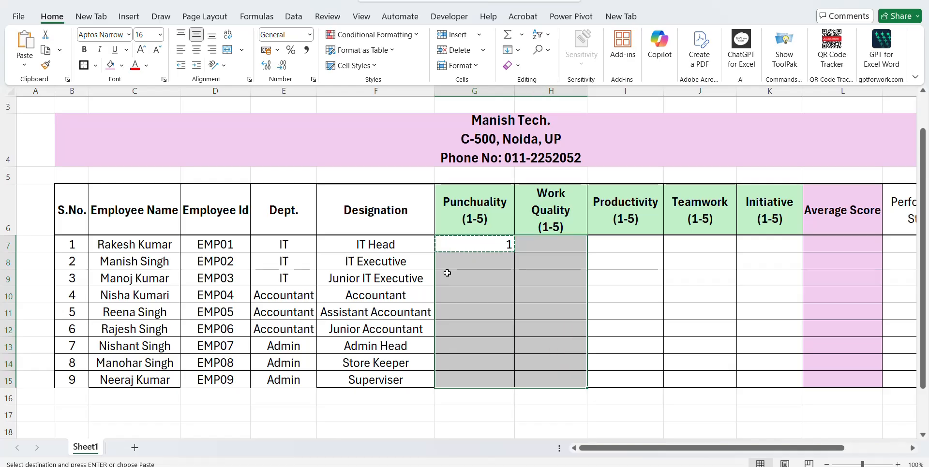
key("ctrl+v")
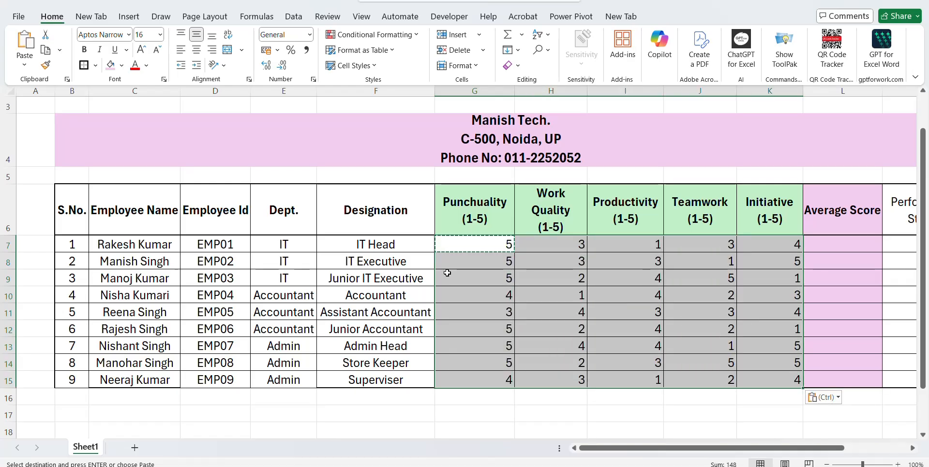
key("Escape")
key("Right")
key("Left")
key("shift+Down")
key("shift+Down")
key("shift+Down")
key("shift+Down")
key("shift+Down")
key("shift+Down")
key("shift+Down")
key("shift+Down")
Paste the G7:K15 ratings back as plain values and centre them.
key("shift+Right")
key("shift+Right")
key("shift+Right")
key("shift+Right")
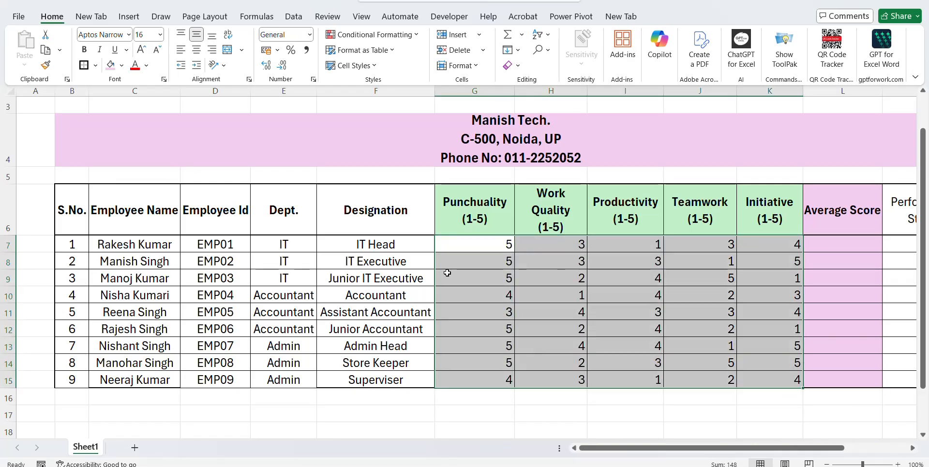
key("ctrl+c")
right_click(619, 345)
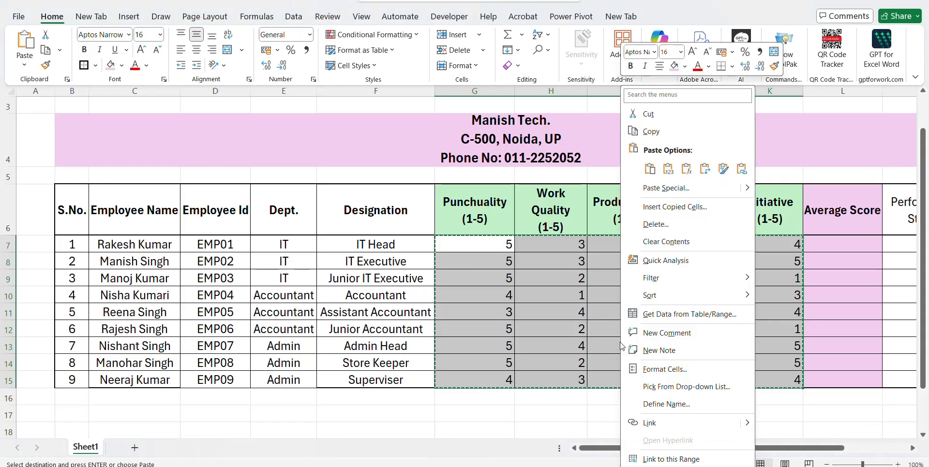
left_click(677, 174)
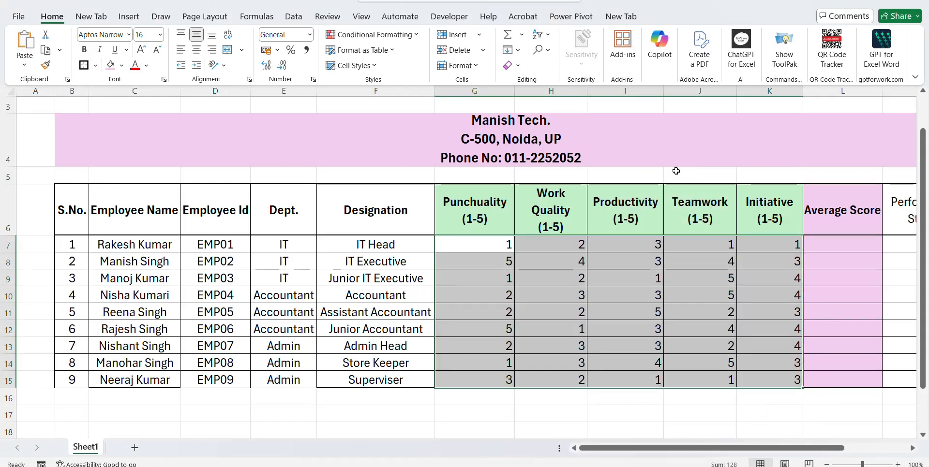
left_click(196, 51)
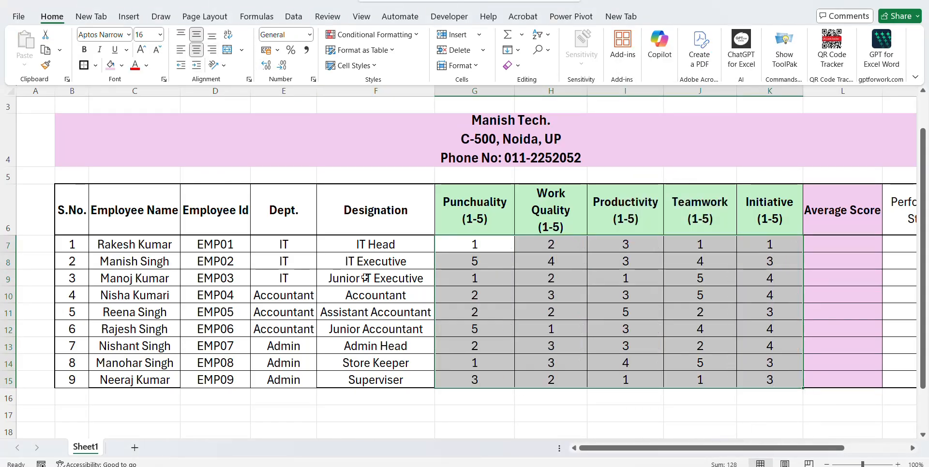
left_click(460, 268)
Review the ratings from Punchuality to Initiative, ending on Average Score cell L7.
key("Up")
key("Left")
key("Left")
key("Left")
key("Left")
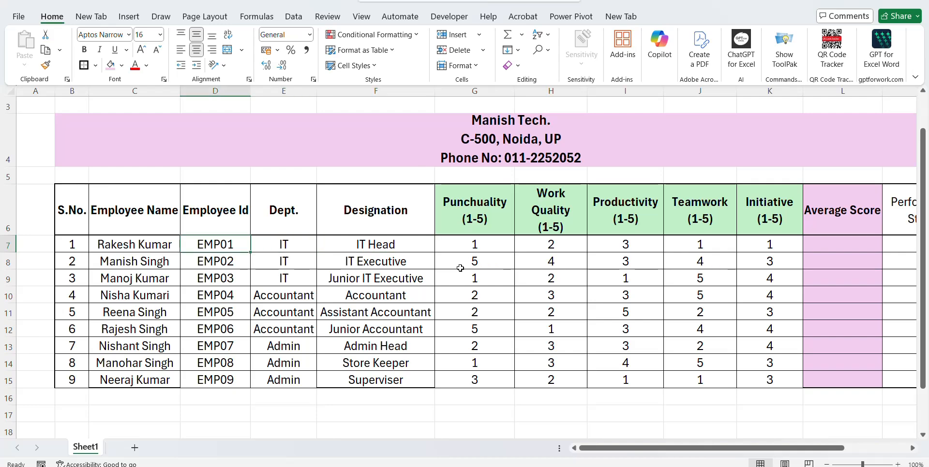
key("Right")
key("Right")
key("Right")
key("Right")
key("Right")
key("Right")
key("Right")
key("Right")
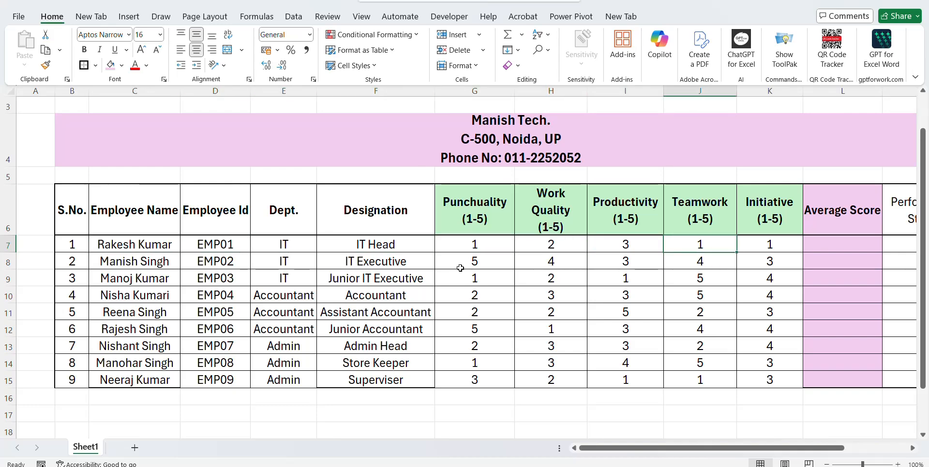
key("Down")
key("Left")
key("Left")
key("Left")
key("Right")
key("Right")
key("Right")
key("Right")
key("Right")
key("Right")
key("Right")
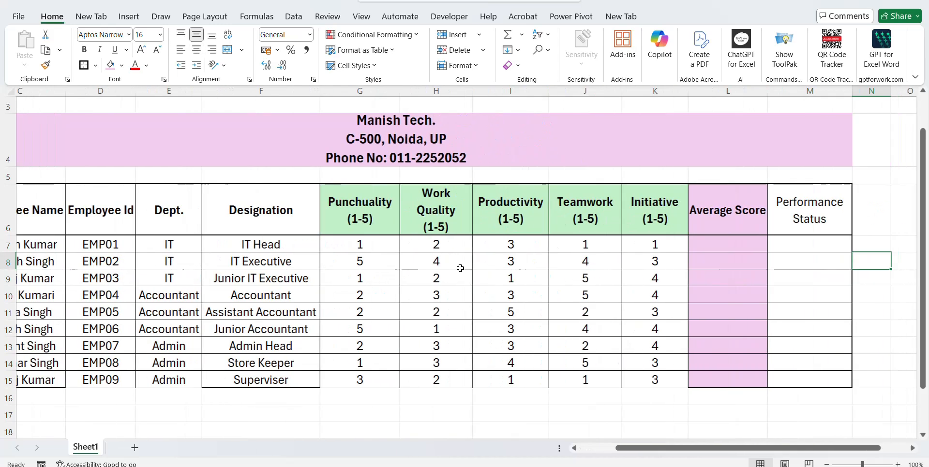
key("Left")
key("Left")
key("Left")
key("Left")
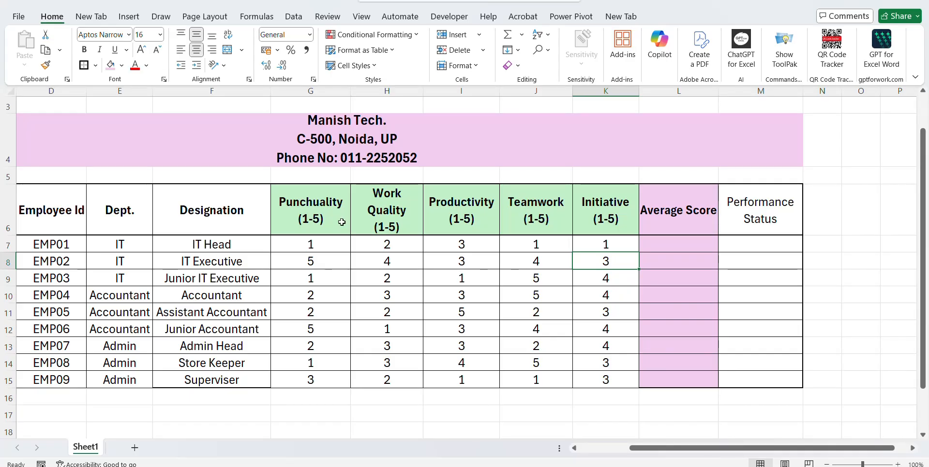
left_click(319, 216)
key("Down")
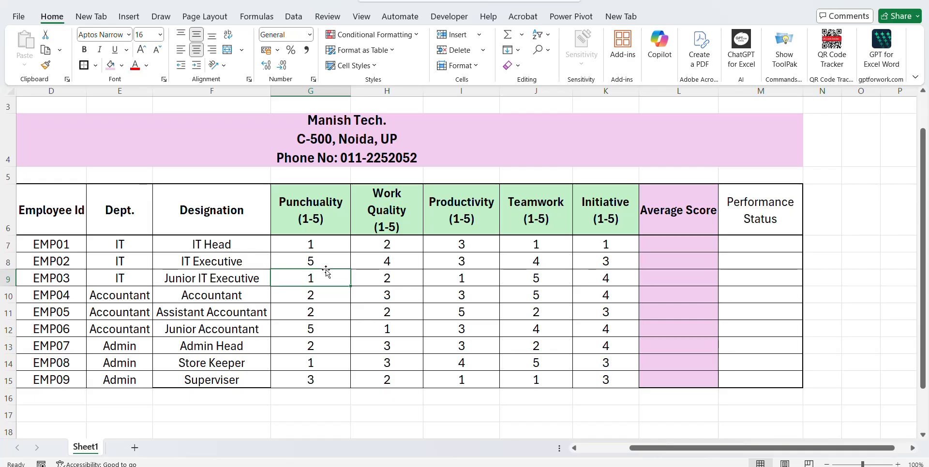
key("Right")
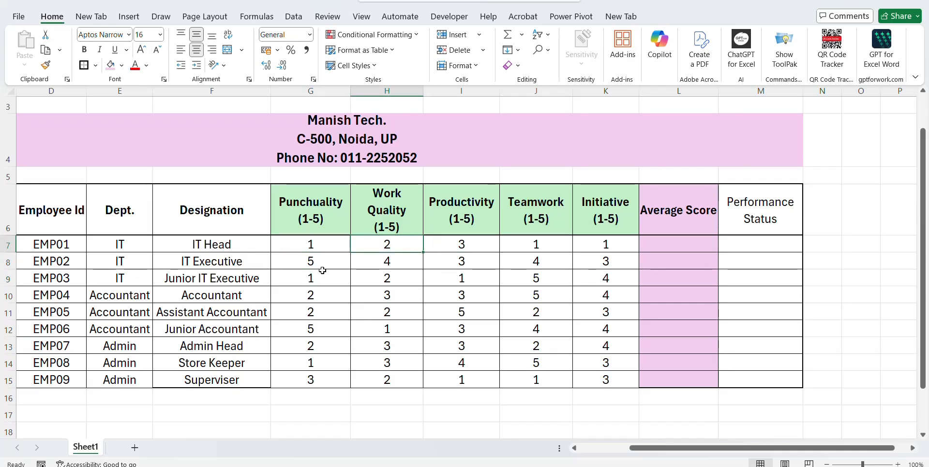
left_click(484, 225)
left_click(534, 212)
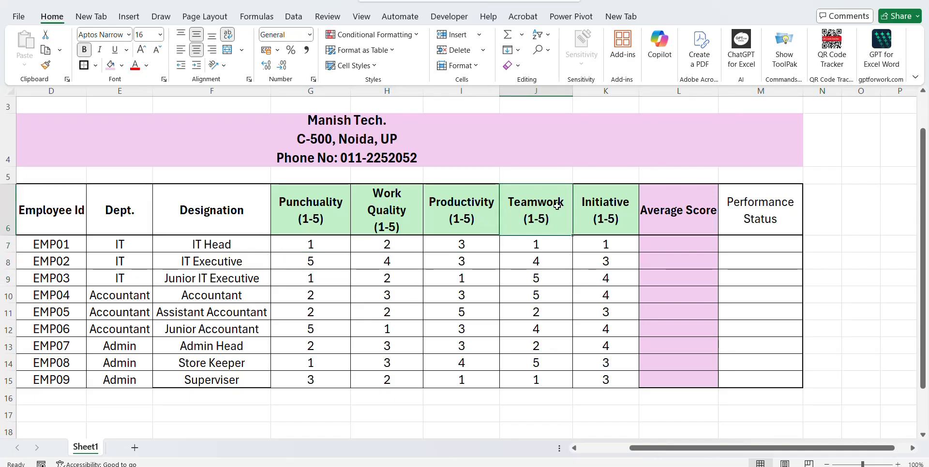
left_click(606, 220)
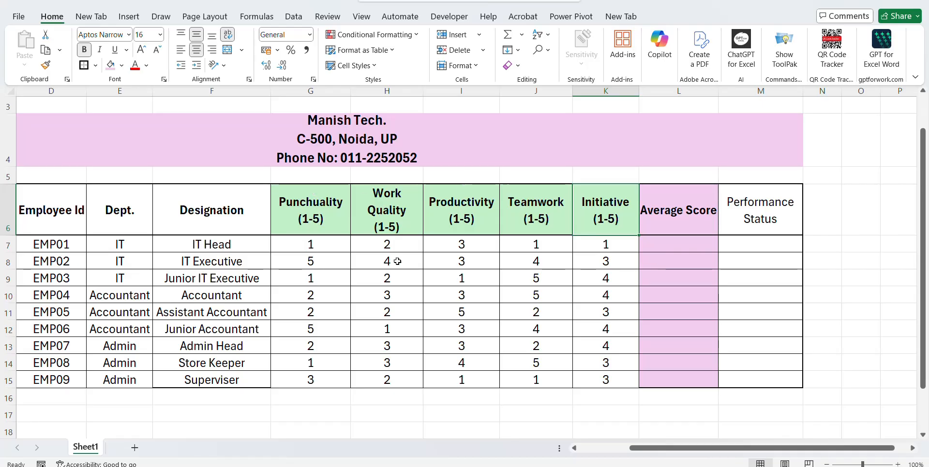
left_click(680, 243)
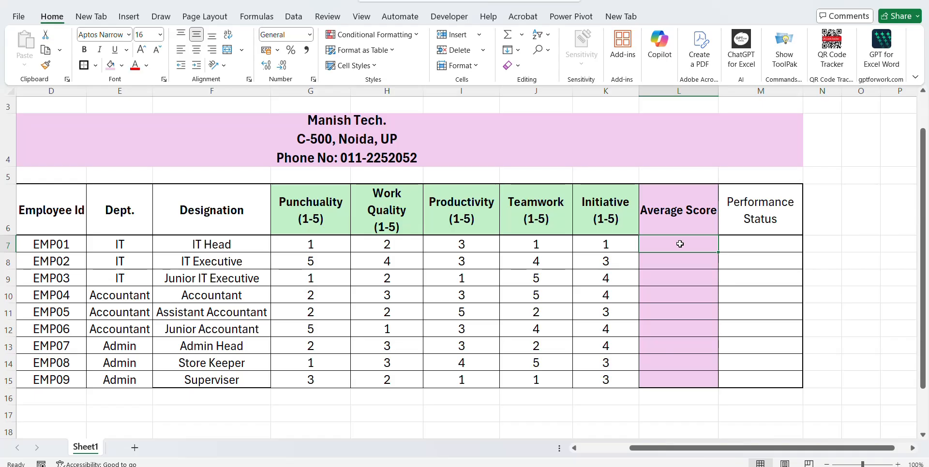
Enter =AVERAGE(G7:K7) in L7.
type("=av")
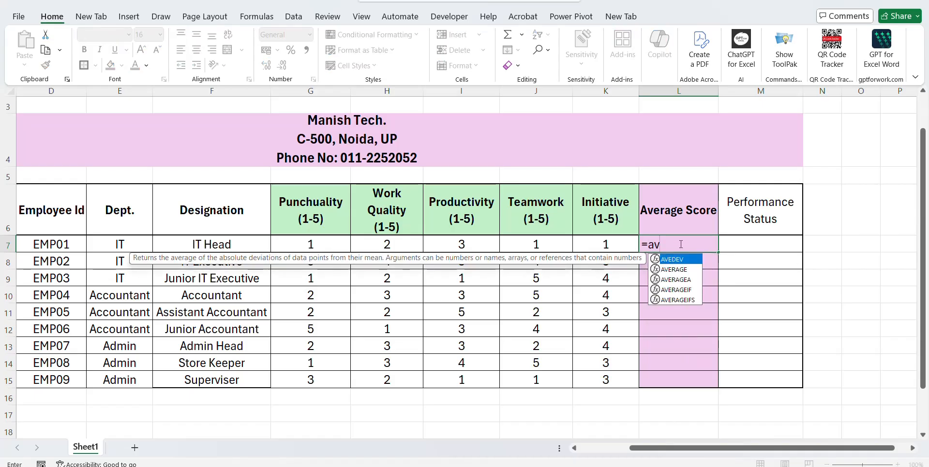
key("Down")
key("Tab")
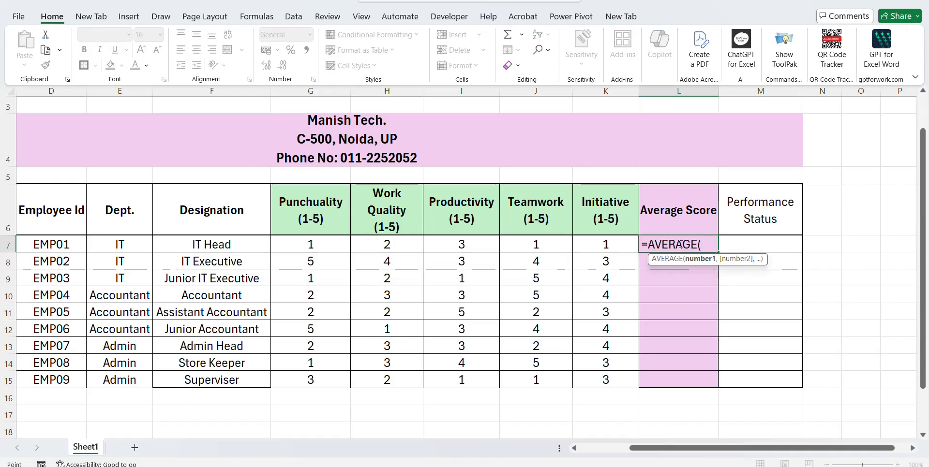
key("Left")
key("Left")
key("Left")
key("Left")
key("Left")
key("shift+Right")
key("shift+Right")
key("shift+Right")
key("shift+Right")
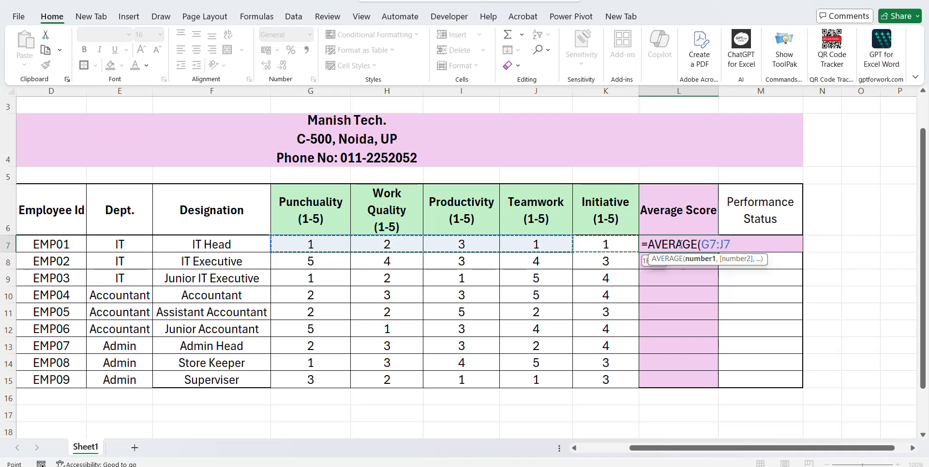
key("ctrl+Return")
Fill the average formula down L8:L15 and centre the Average Score column.
key("ctrl+c")
key("Left")
key("ctrl+Down")
key("Right")
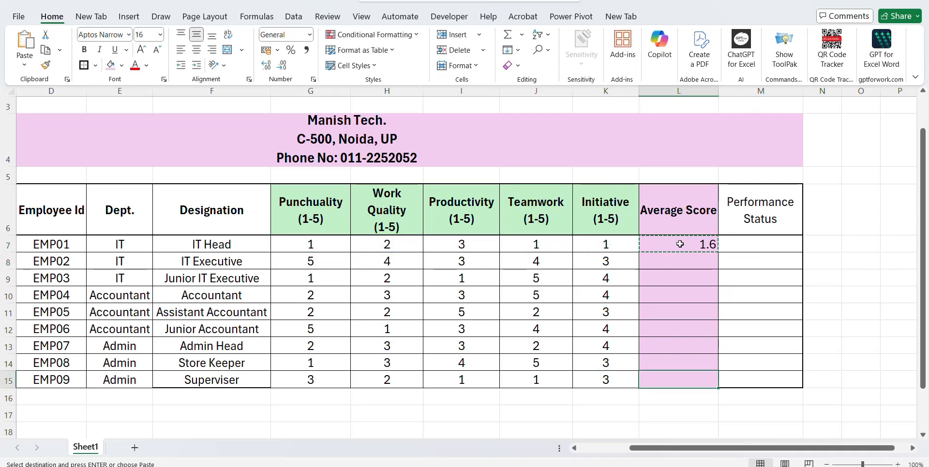
key("ctrl+shift+Up")
key("ctrl+v")
key("Escape")
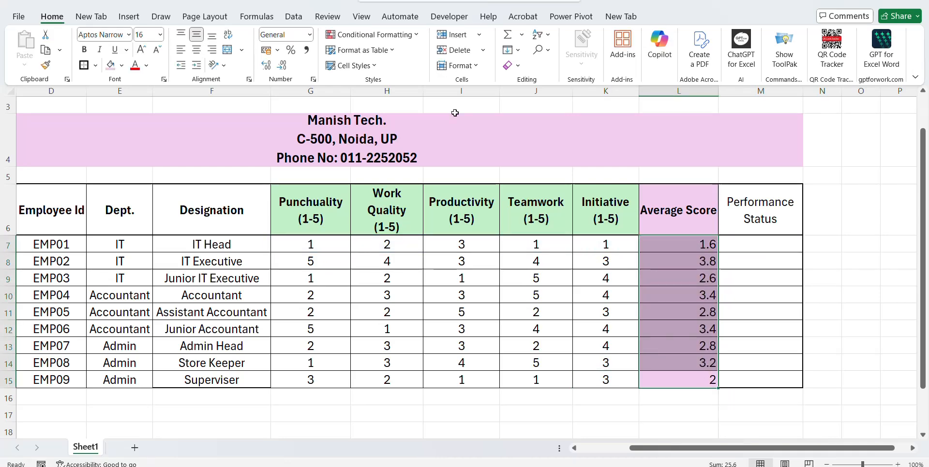
left_click(196, 50)
left_click(674, 249)
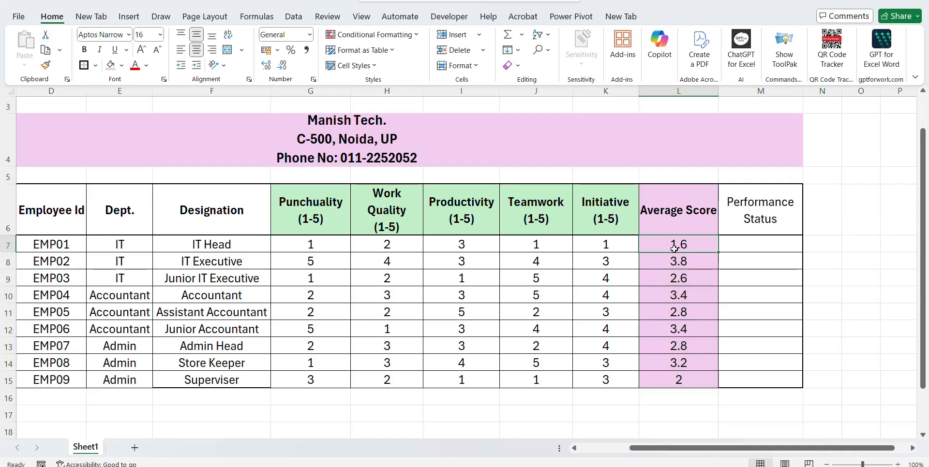
key("Right")
key("Right")
key("Right")
key("Right")
Raise row 8's Productivity rating to 4 and Teamwork rating to 5.
left_click(674, 248)
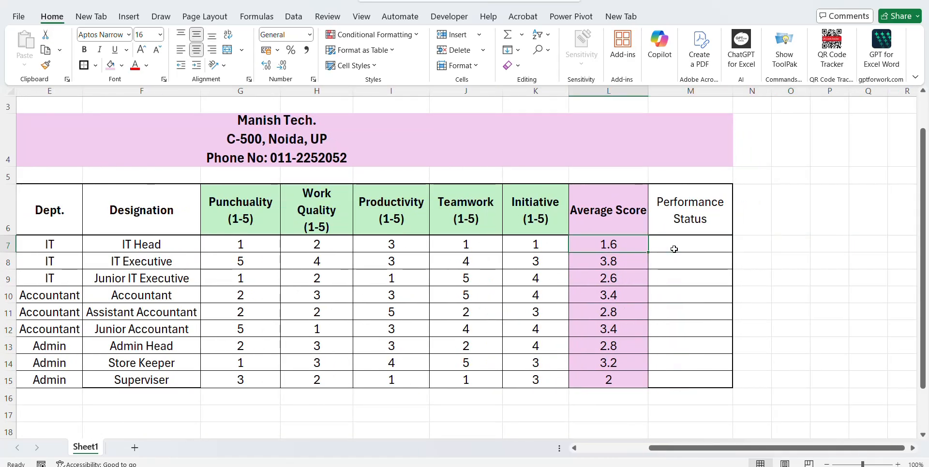
key("Left")
key("Left")
key("Left")
key("Left")
key("Left")
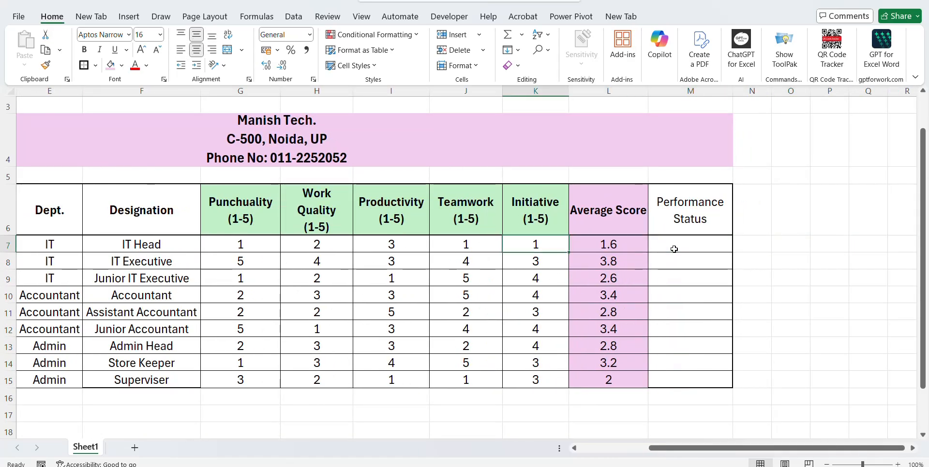
key("Down")
key("Right")
key("Right")
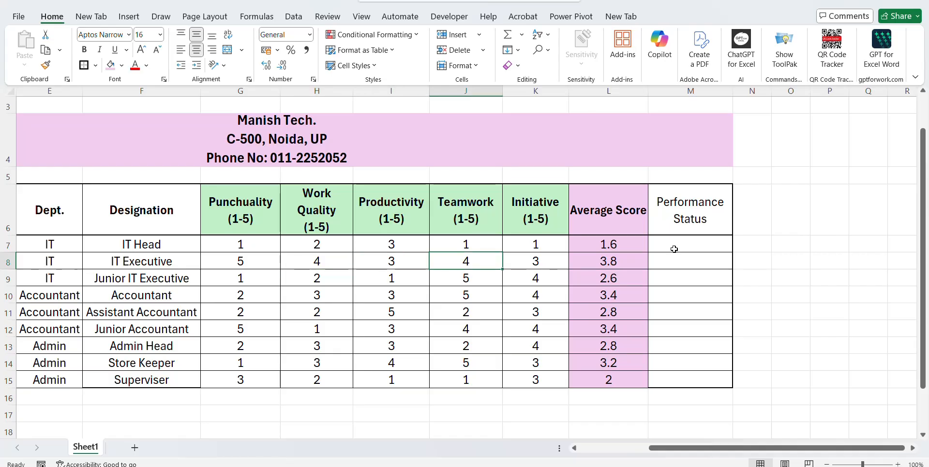
key("Left")
key("Left")
key("Right")
type("4")
key("Right")
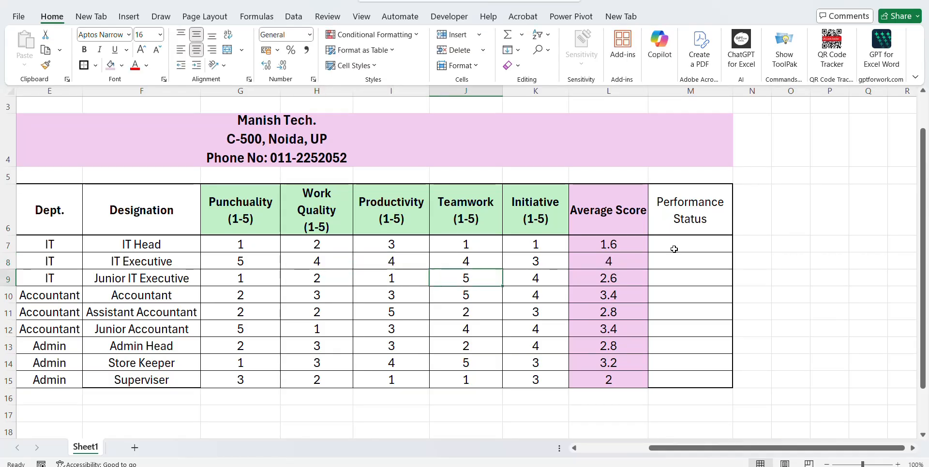
type("4")
key("BackSpace")
type("5")
key("Down")
key("Down")
key("Down")
key("Left")
key("Left")
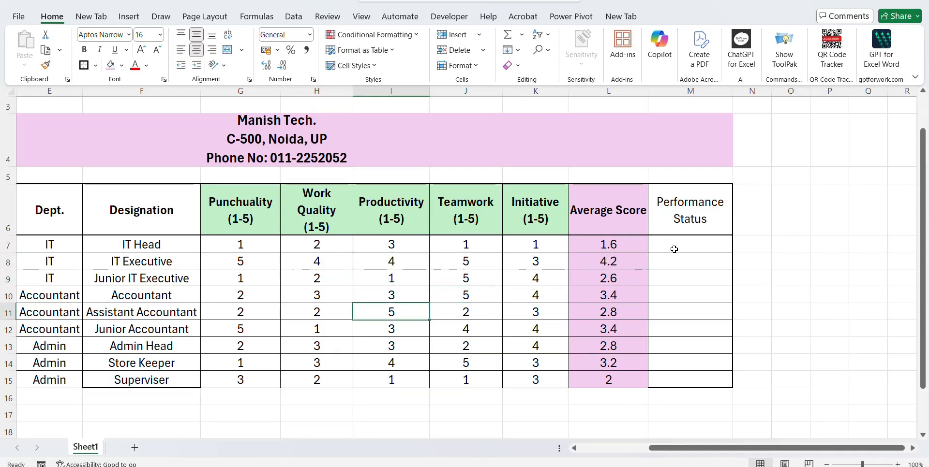
Set row 11's Work Quality to 3, row 10's Teamwork to 6 and row 13's Work Quality to 4.
type("2")
key("BackSpace")
type("3")
key("Return")
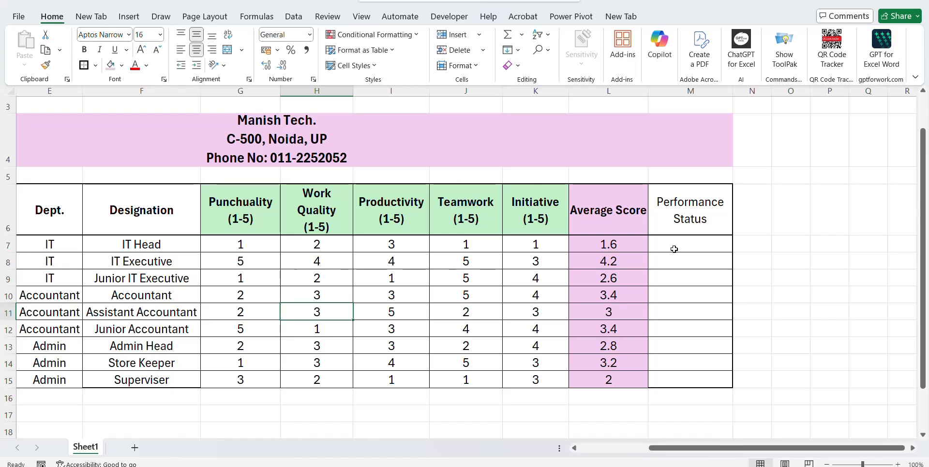
key("Up")
key("Up")
key("Right")
key("Right")
type("6")
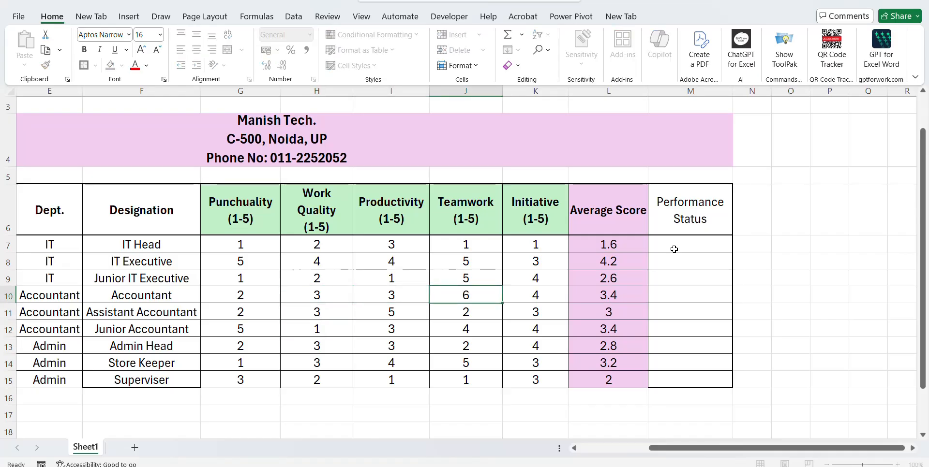
key("Return")
key("Down")
key("Down")
key("Left")
key("Left")
type("4")
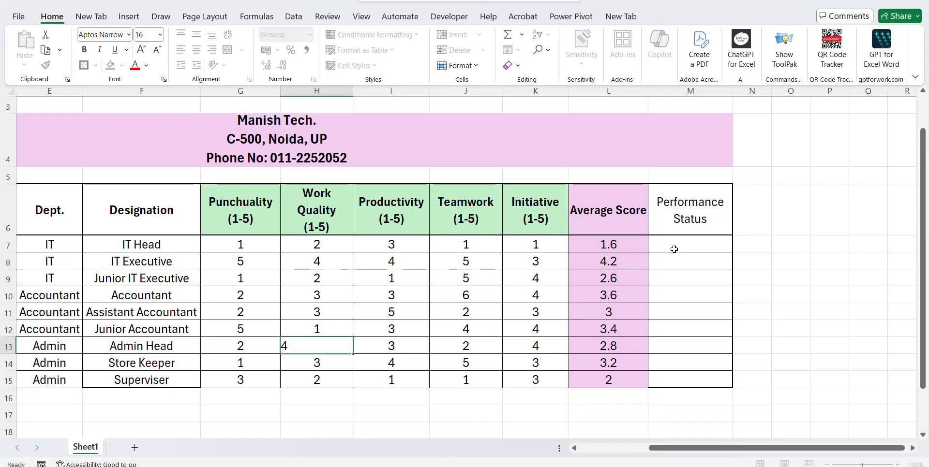
key("Return")
Set Productivity to 5 in rows 13 and 14 and row 13's Teamwork to 5.
key("Right")
type("5")
key("Return")
key("Up")
key("Up")
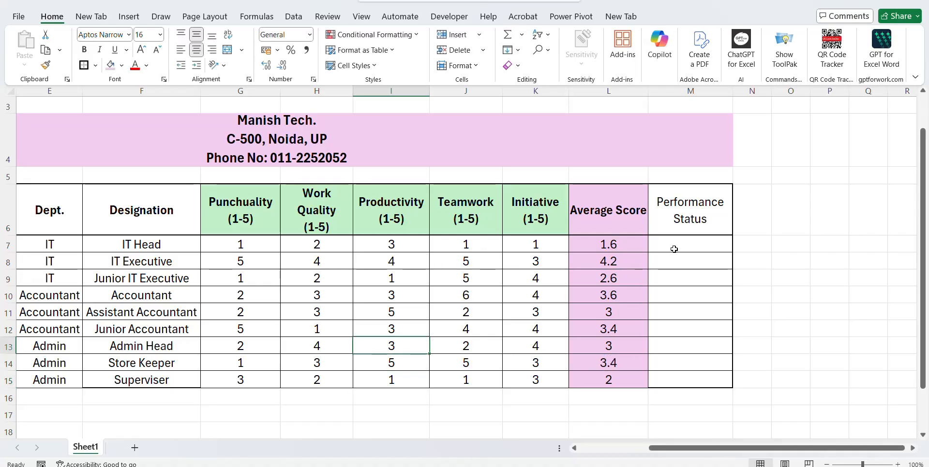
key("Right")
type("5")
key("Return")
key("Up")
key("Left")
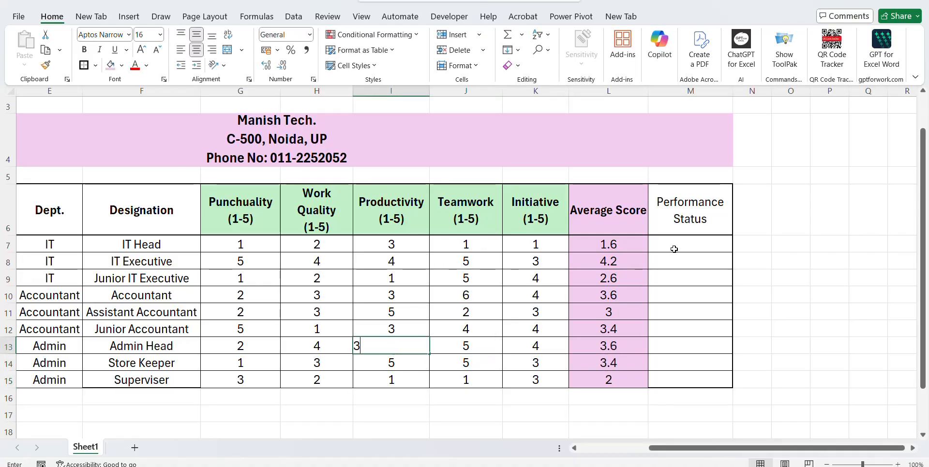
type("5")
key("Return")
key("Left")
key("Left")
key("Left")
Set row 14's Work Quality to 4 and Initiative to 5, and row 8's Initiative to 5.
key("Right")
key("Right")
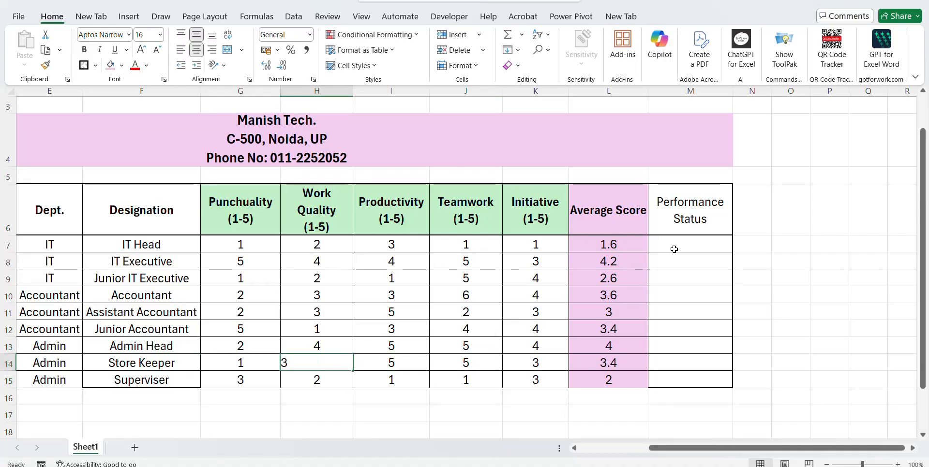
type("4")
key("Right")
key("Right")
key("Right")
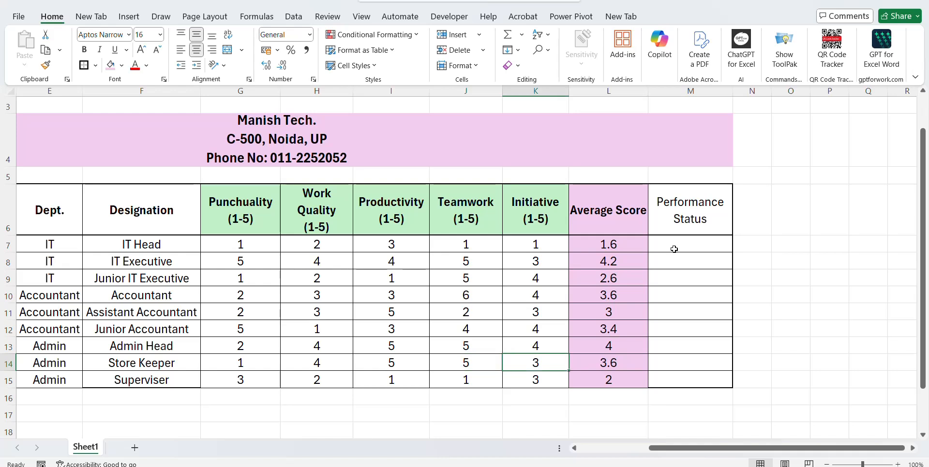
type("5")
key("Return")
key("Up")
key("Up")
key("Up")
key("Up")
key("Up")
key("Up")
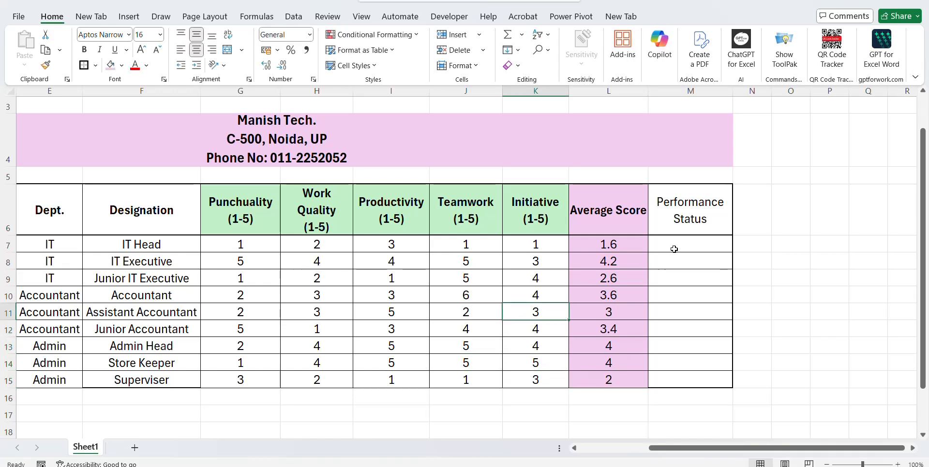
key("Up")
type("5")
key("Return")
Give the IT Head Teamwork 4, Initiative 5, Work Quality 5 and Punchuality 5.
key("Up")
key("Up")
key("Left")
key("Left")
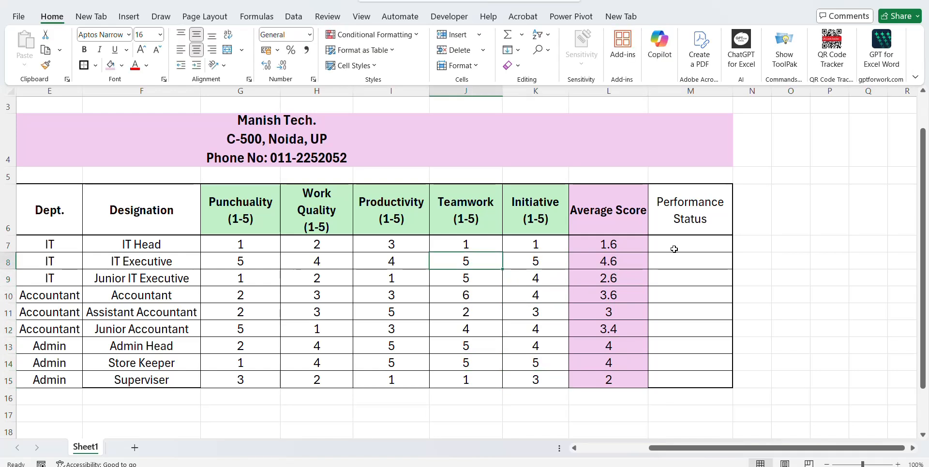
key("Right")
type("4")
key("Return")
key("Up")
key("Right")
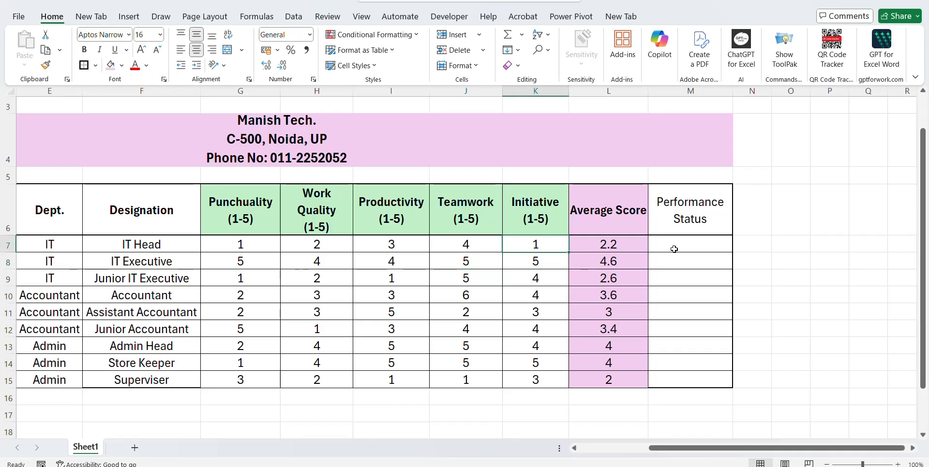
type("5")
key("Return")
key("Up")
key("Left")
key("Left")
key("Left")
type("5")
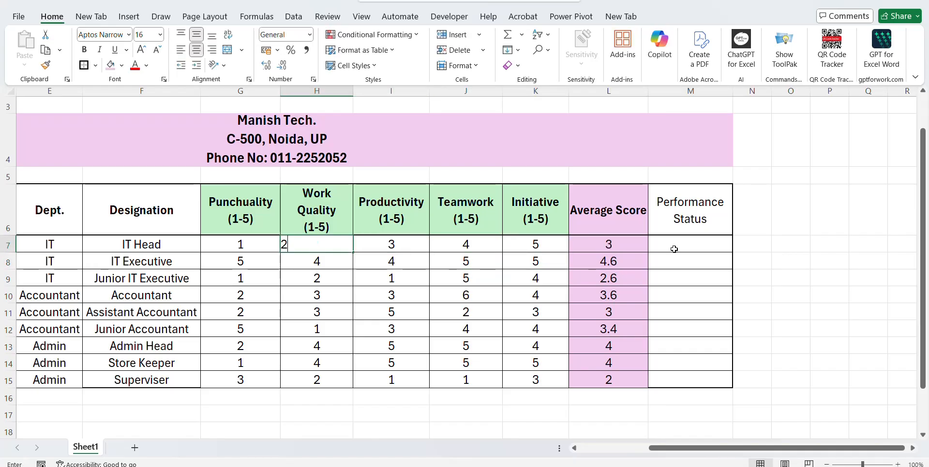
key("Return")
key("Up")
key("Left")
type("5")
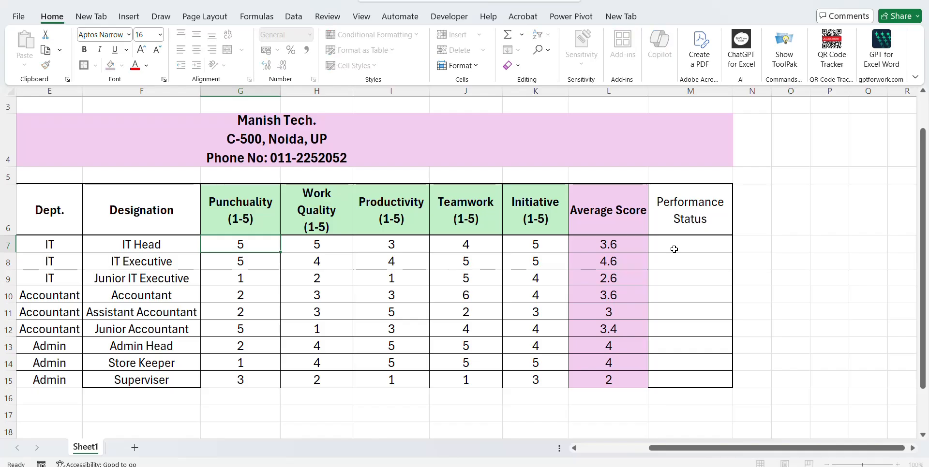
key("Return")
Give the Assistant Accountant Teamwork 4, Initiative 5 and Punchuality 4.
key("Down")
key("Down")
key("Down")
key("Right")
key("Right")
key("Right")
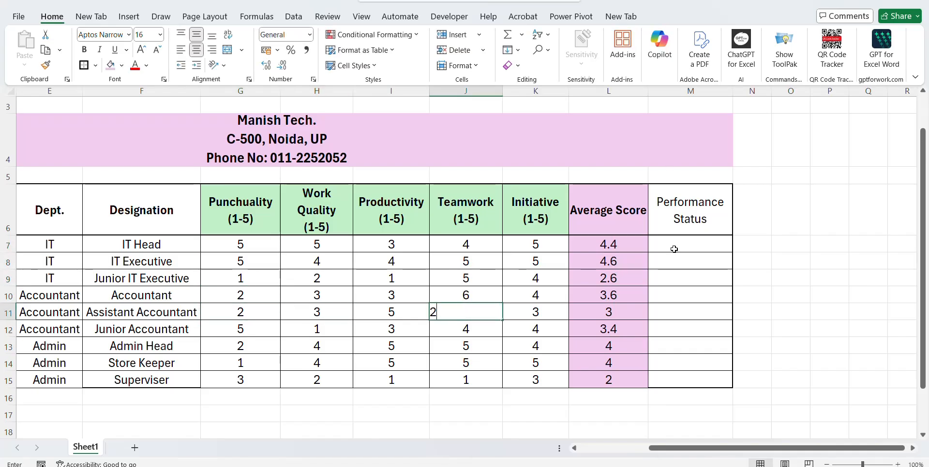
type("4")
key("Return")
key("Up")
key("Right")
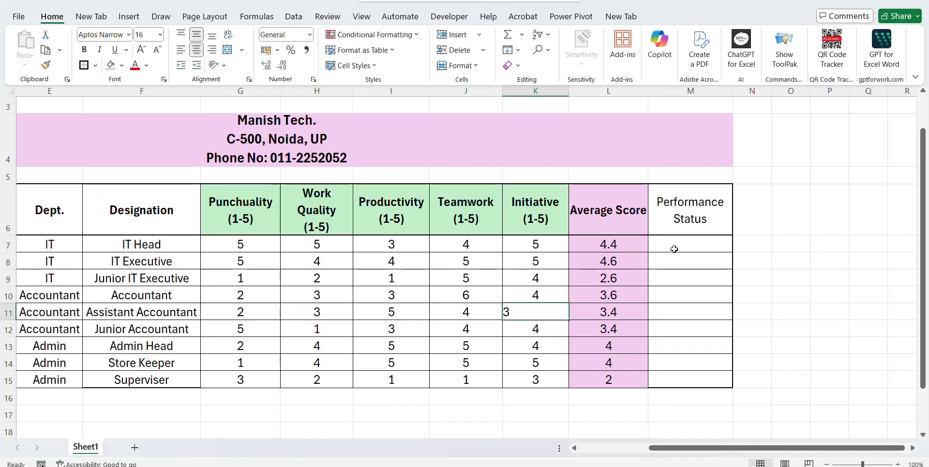
key("BackSpace")
type("4")
key("Return")
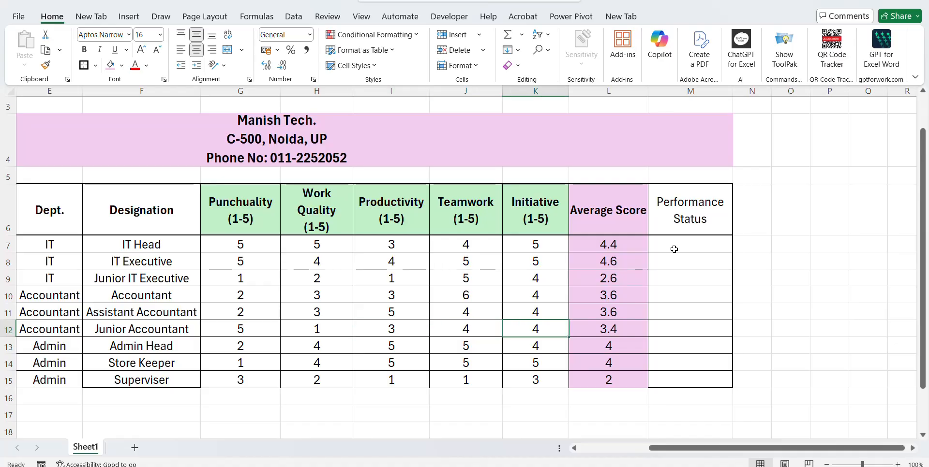
key("Up")
type("5")
key("Left")
key("Left")
key("Left")
key("Left")
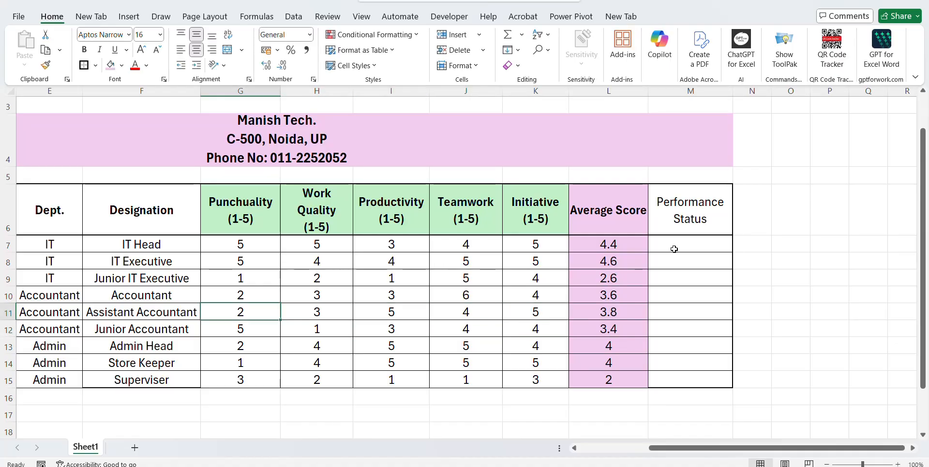
type("2")
key("BackSpace")
type("4")
key("Return")
key("Down")
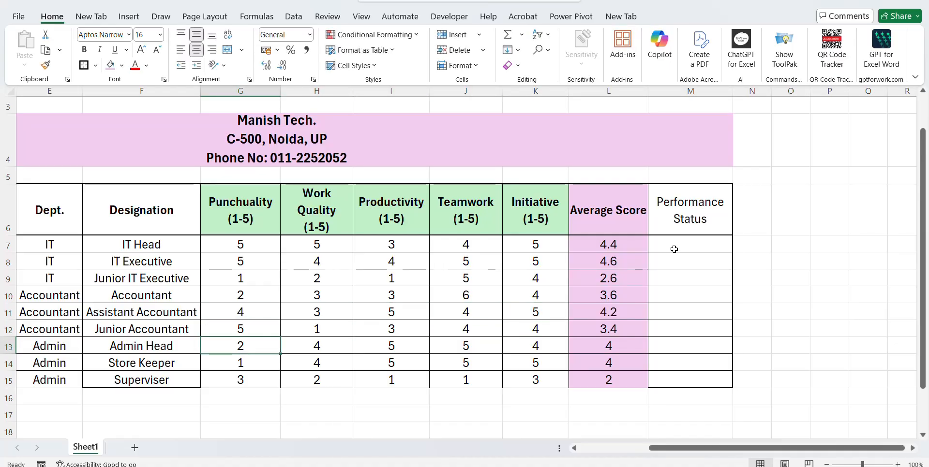
Give the Admin Head Punchuality 4 and Initiative 5.
key("Right")
key("Right")
key("Left")
key("Left")
type("2")
key("BackSpace")
type("4")
key("Return")
key("Up")
key("Right")
key("Right")
key("Right")
key("Right")
type("4")
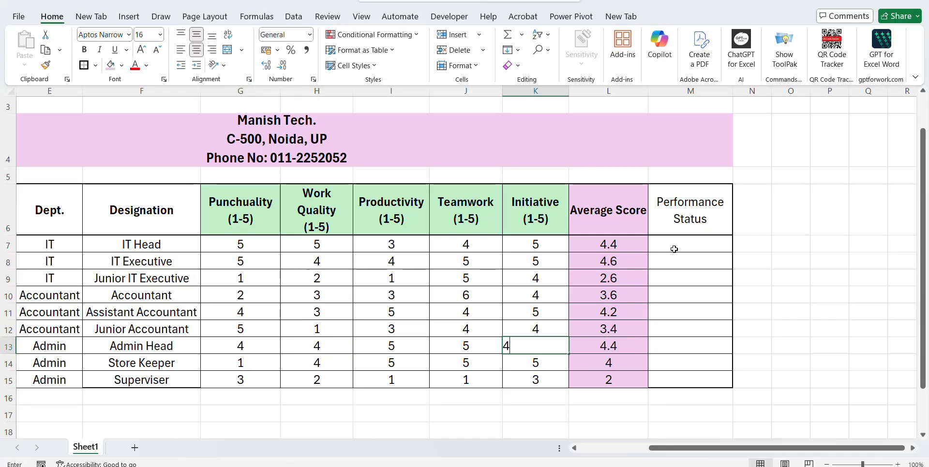
key("BackSpace")
type("5")
key("Return")
key("Left")
key("Left")
key("Left")
Give the Superviser Productivity 4 and Teamwork 4, then return to the IT Head's Average Score.
key("Down")
key("Left")
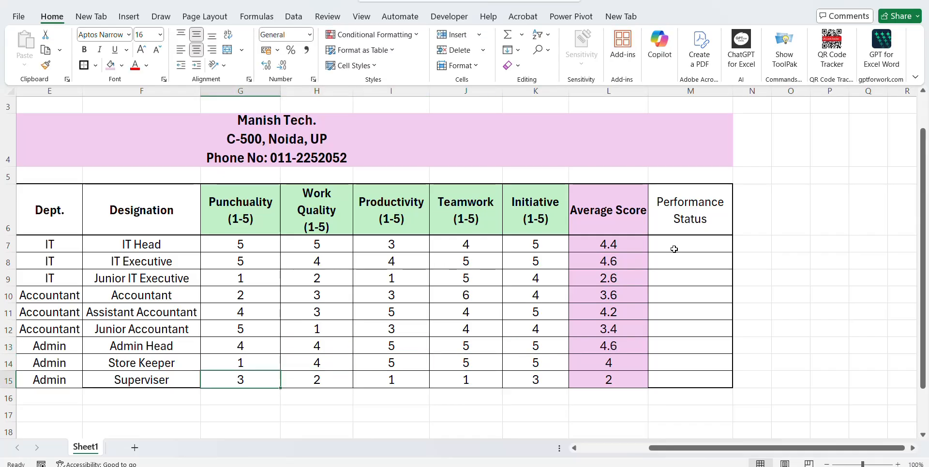
key("Right")
key("Right")
type("1")
key("BackSpace")
type("4")
key("Tab")
type("1")
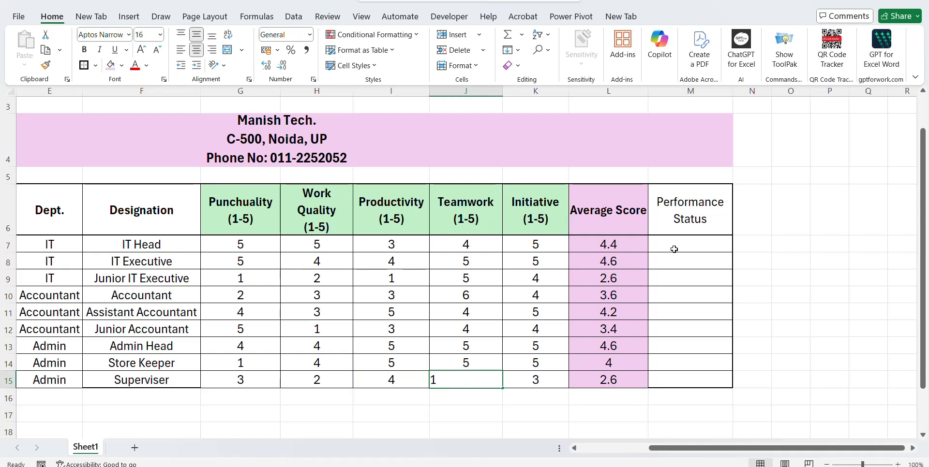
key("BackSpace")
type("4")
key("Return")
key("Up")
key("Up")
key("Up")
key("Right")
key("Right")
key("Up")
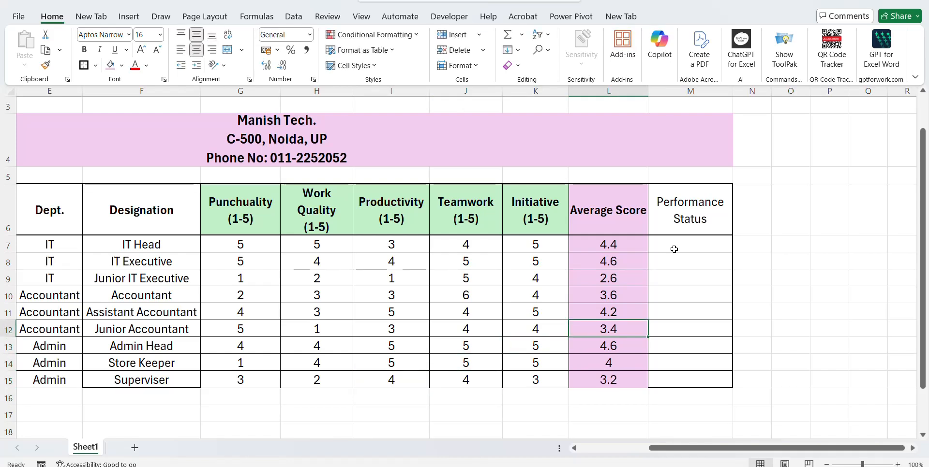
key("Up")
key("Up")
key("Up")
key("Up")
key("Up")
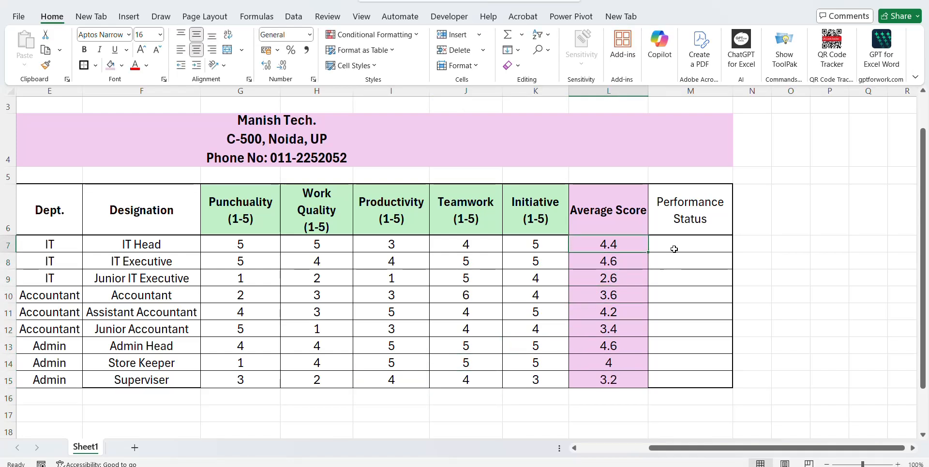
Start a legend beside the table with 4.5> and Excellent, widening column Q to fit.
key("Right")
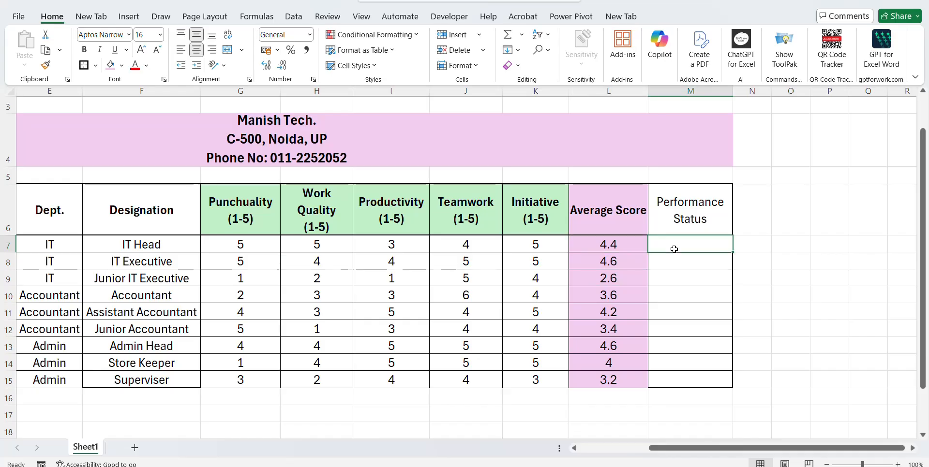
key("Left")
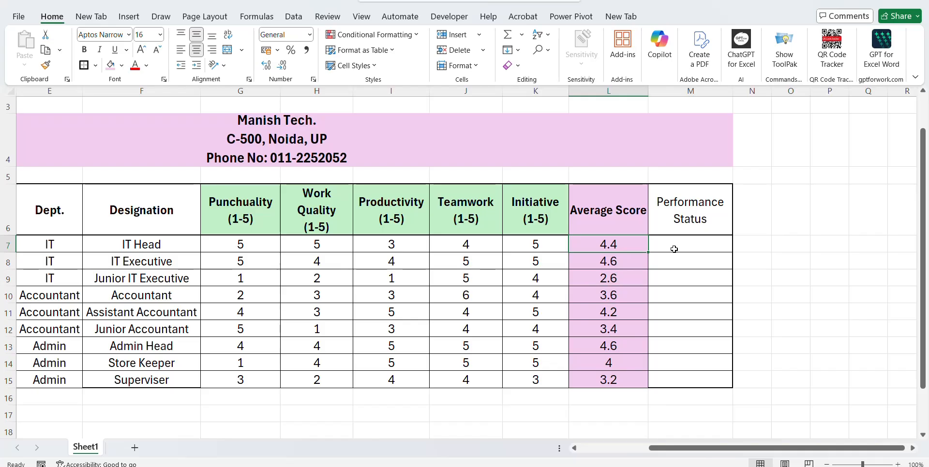
left_click(674, 249)
key("Right")
key("Right")
key("Right")
key("Right")
key("Right")
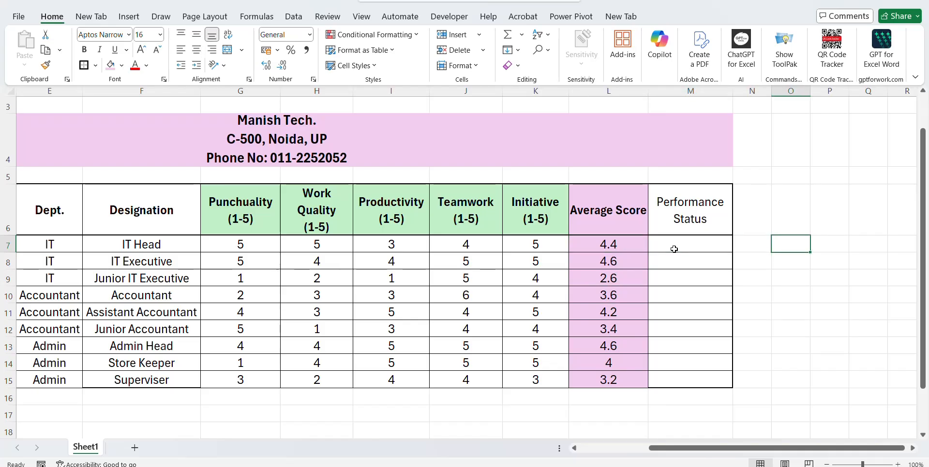
key("Right")
key("Right")
key("Right")
key("Right")
key("Right")
key("Right")
key("Right")
key("Right")
key("Right")
key("Right")
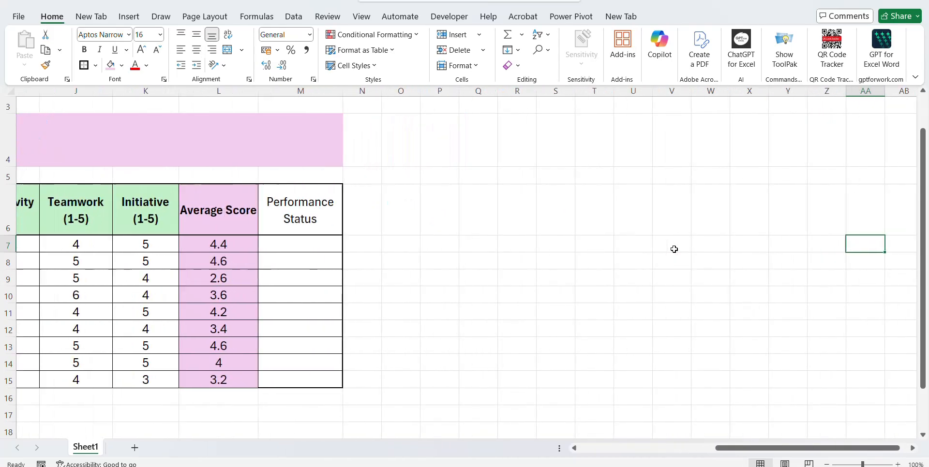
key("Left")
key("Left")
key("Left")
key("Left")
key("Left")
key("Left")
key("Left")
key("Left")
key("Left")
key("Left")
key("Left")
key("Left")
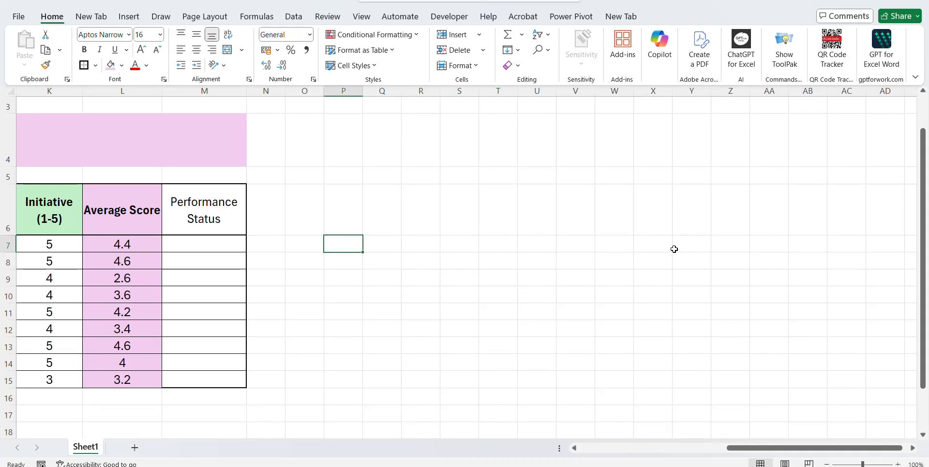
type("4.")
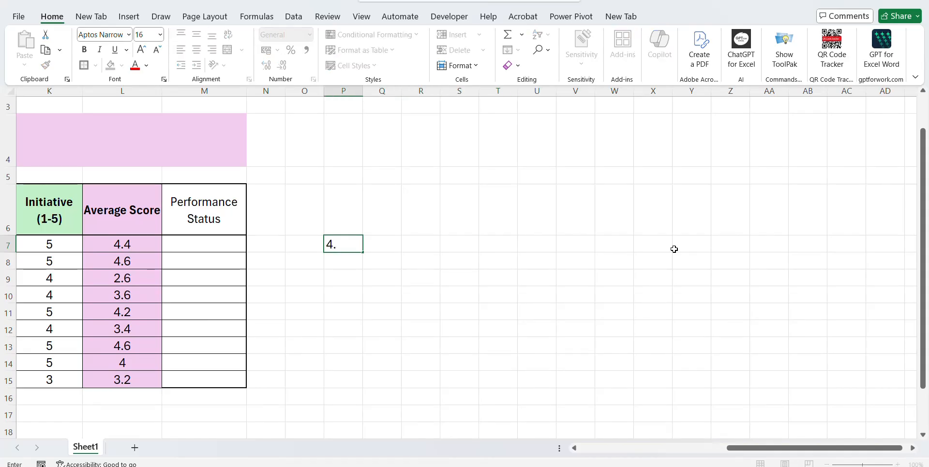
type("5>")
key("ctrl+Return")
key("Right")
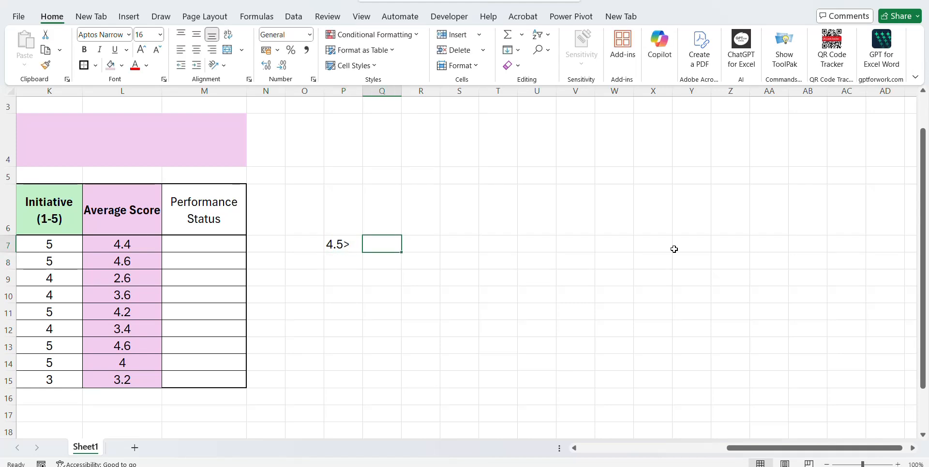
type("Excell")
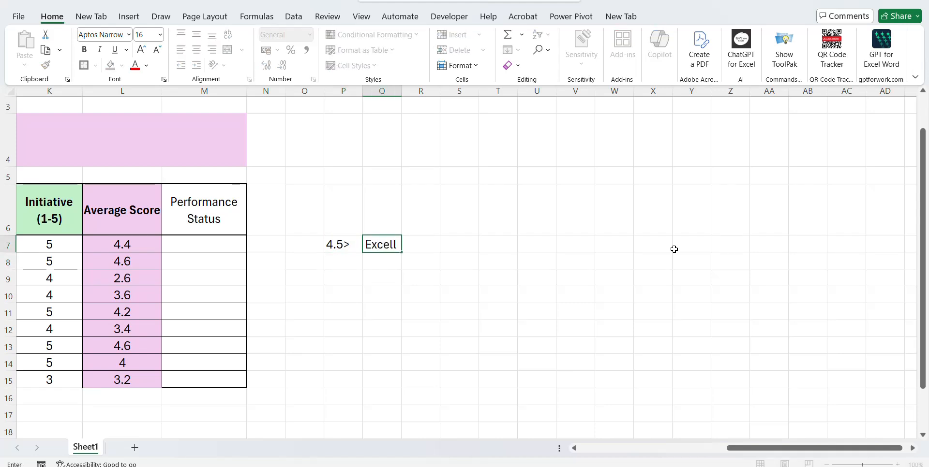
type("ent")
key("ctrl+Return")
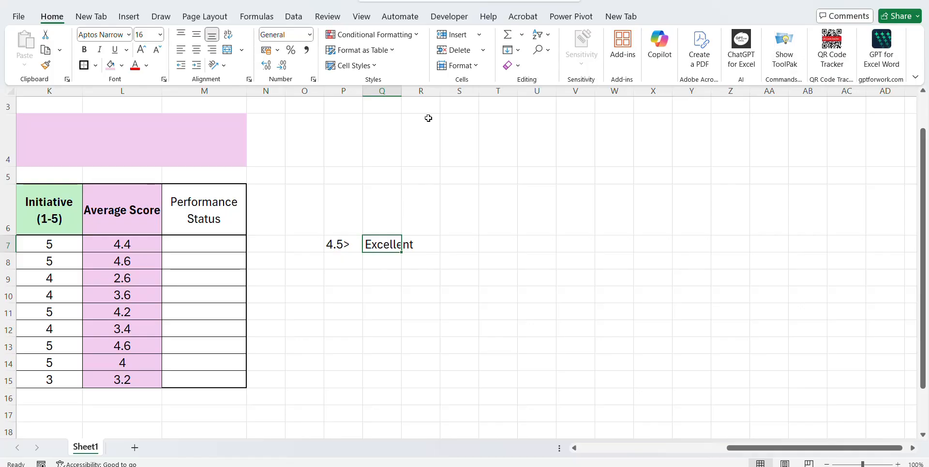
double_click(402, 91)
Add the legend row 4> with the label Good.
left_click(209, 250)
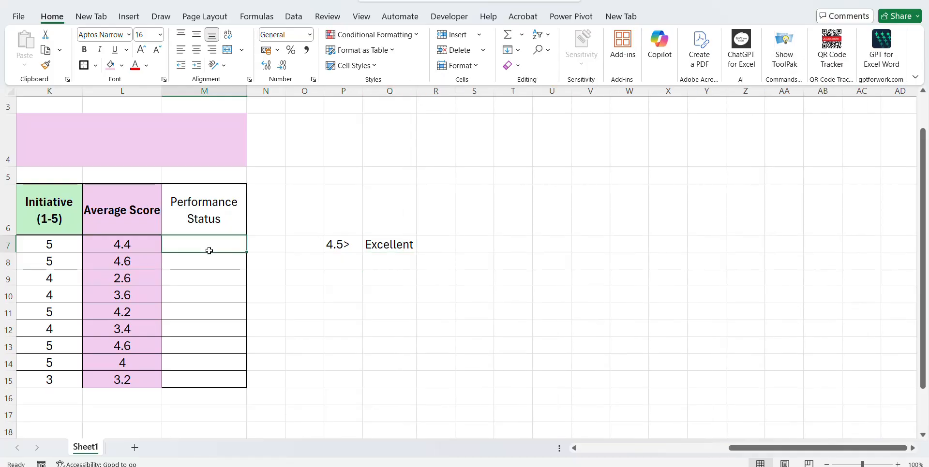
left_click(350, 264)
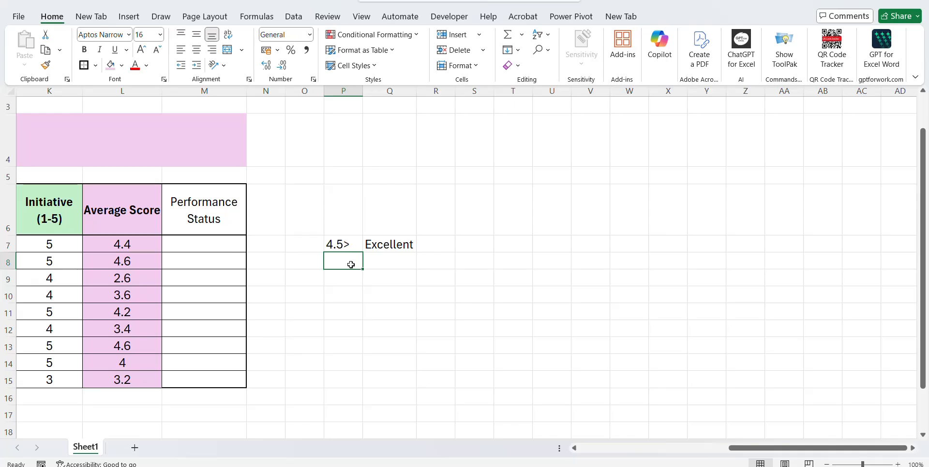
type("4>")
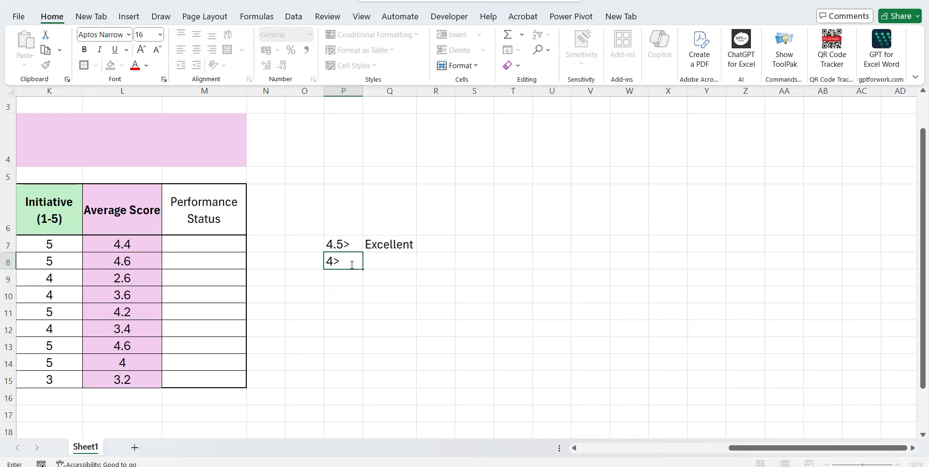
key("Tab")
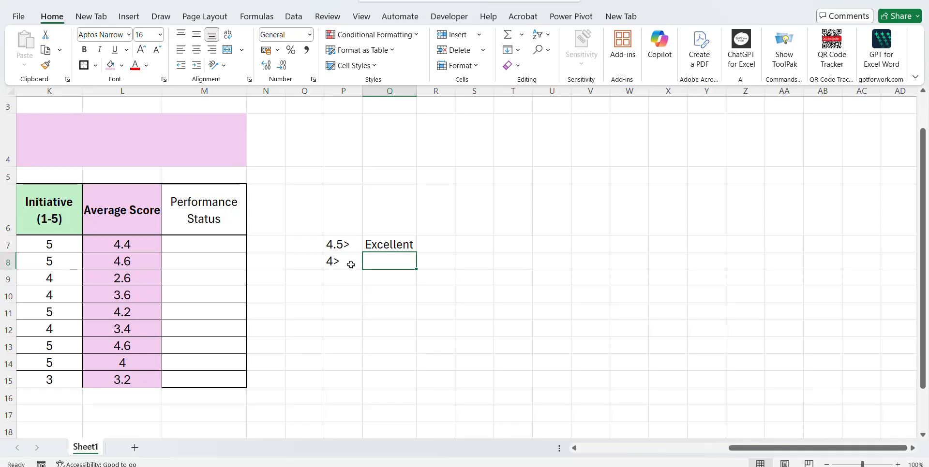
type("Good")
key("Return")
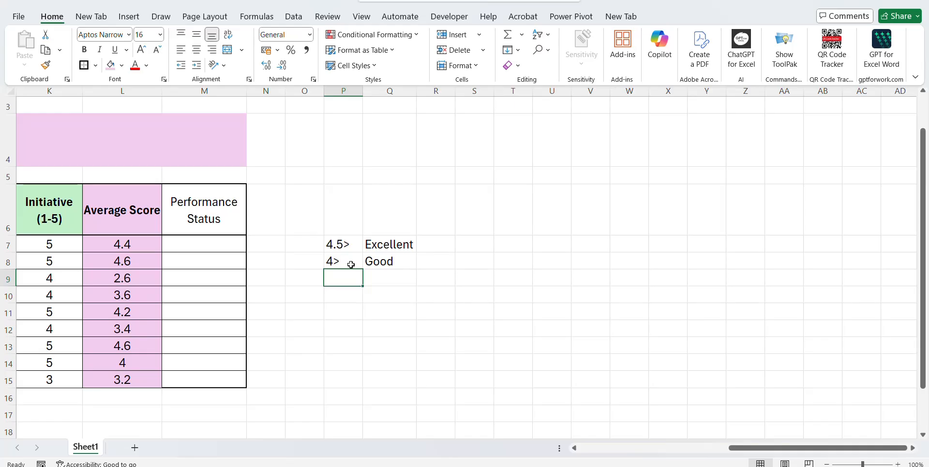
Add 3> with Needs Improvement, and Poor below it, then return to P7.
type("3")
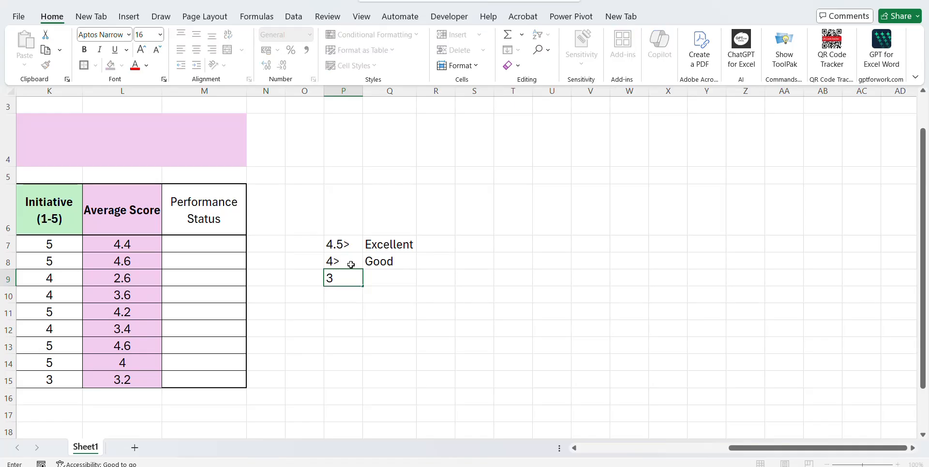
type(">")
key("Return")
key("Right")
key("Up")
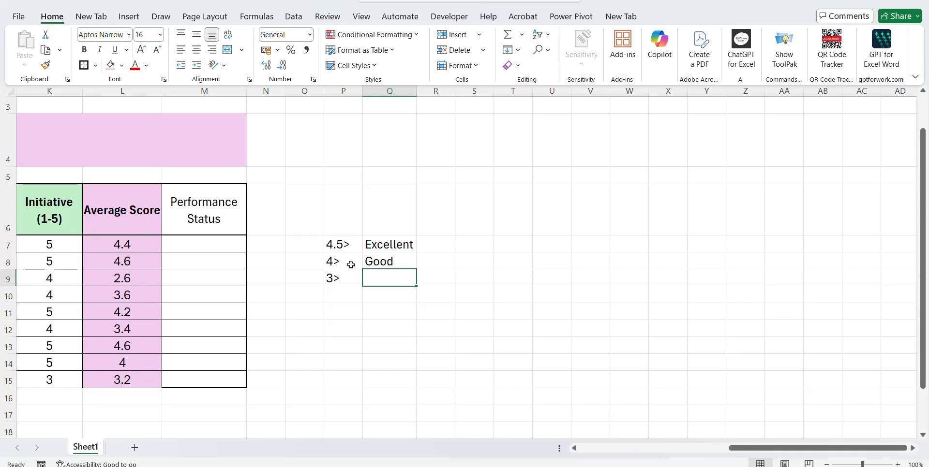
type("Need")
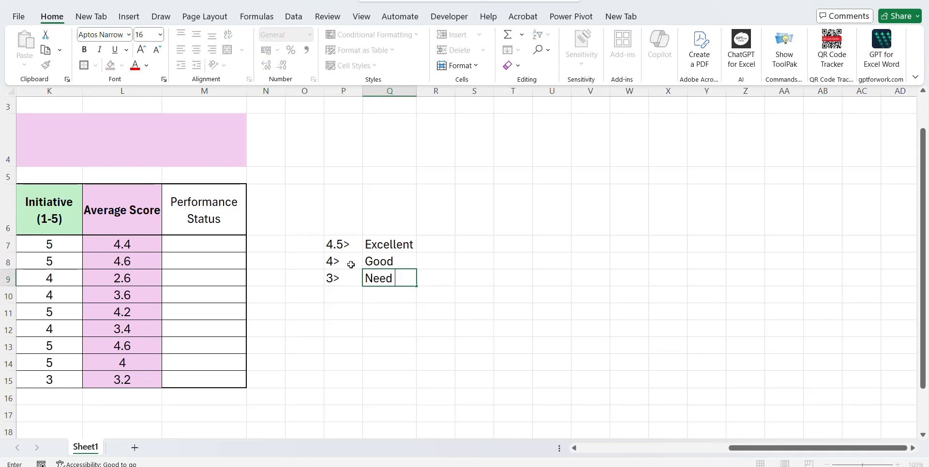
type("s Improvement")
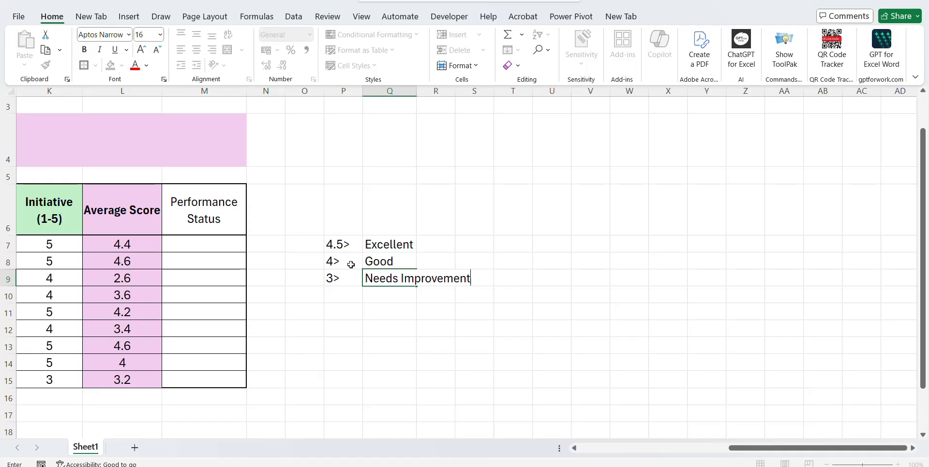
key("Return")
key("Left")
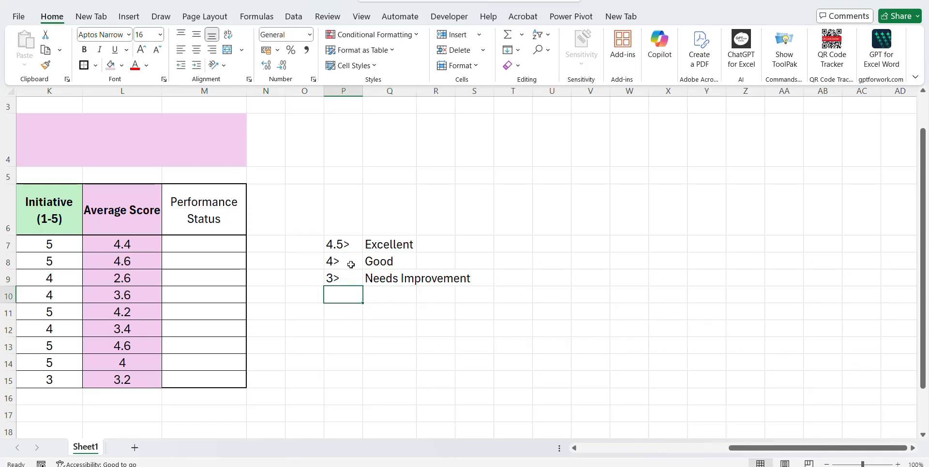
key("Right")
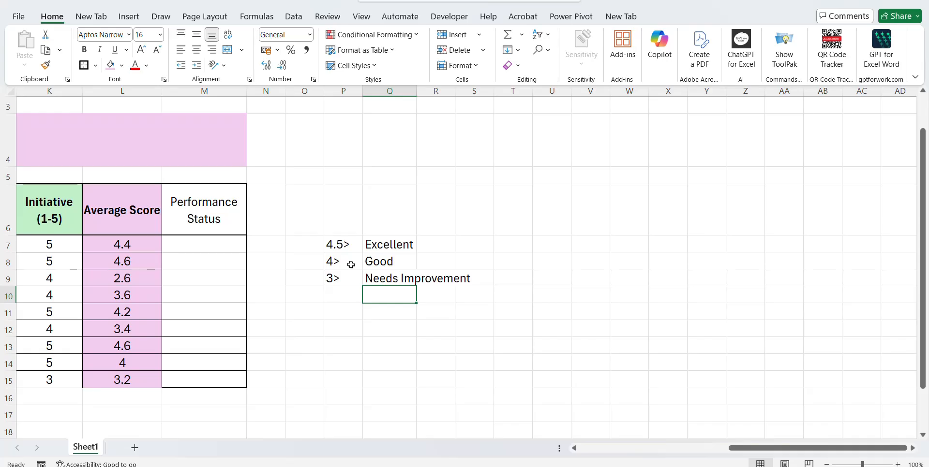
type("Poor")
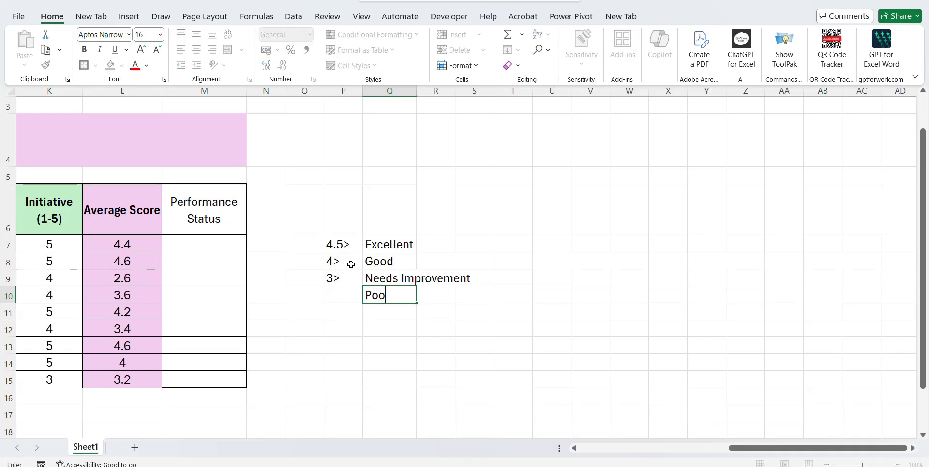
key("Up")
key("Up")
key("Up")
key("Left")
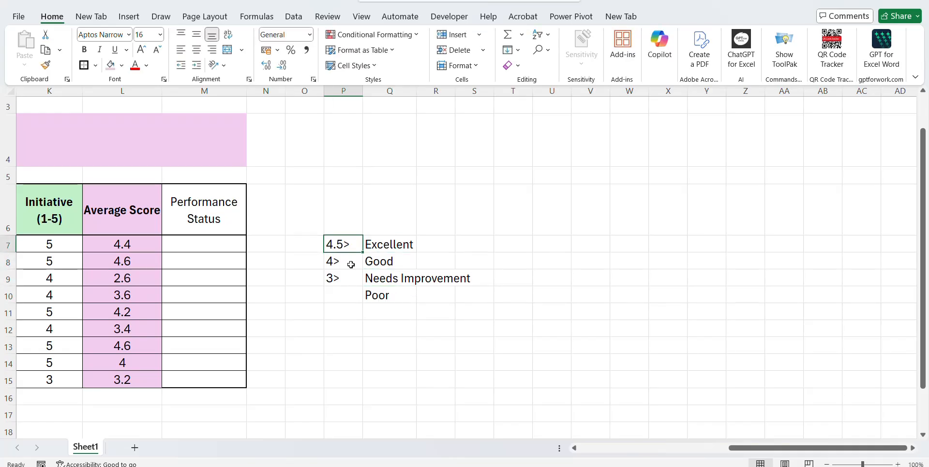
Check the legend thresholds and AutoFit column Q so 'Needs Improvement' fits fully.
left_click(357, 292)
key("Up")
key("Up")
key("Up")
left_click(396, 257)
left_click(343, 266)
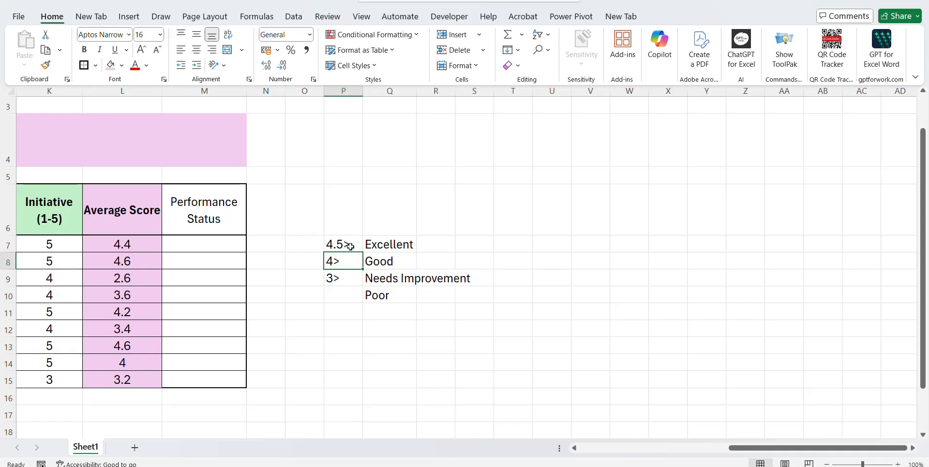
left_click(351, 279)
left_click(419, 281)
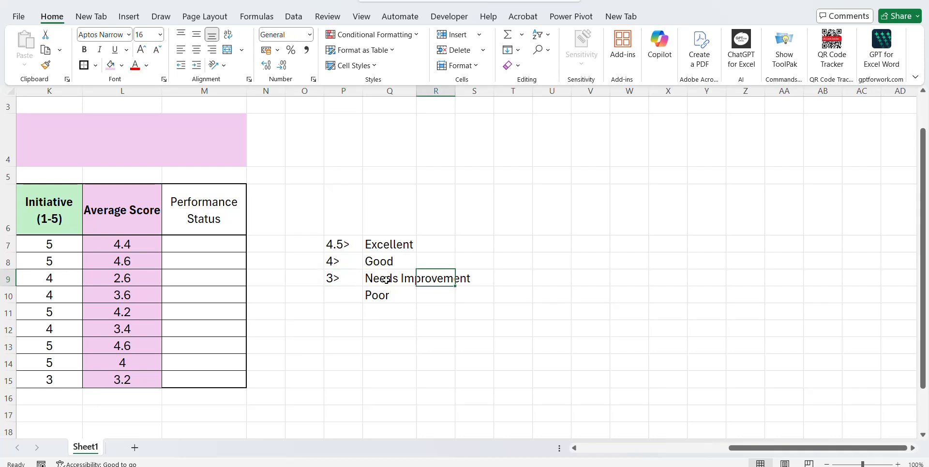
double_click(416, 91)
Make the Performance Status header in M6 bold.
left_click(342, 295)
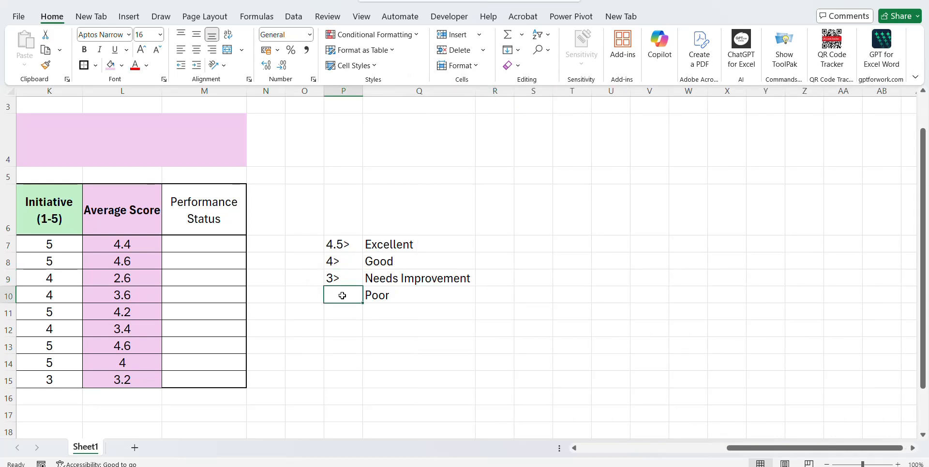
key("Left")
key("Left")
key("Left")
key("Left")
key("Left")
key("Left")
key("Left")
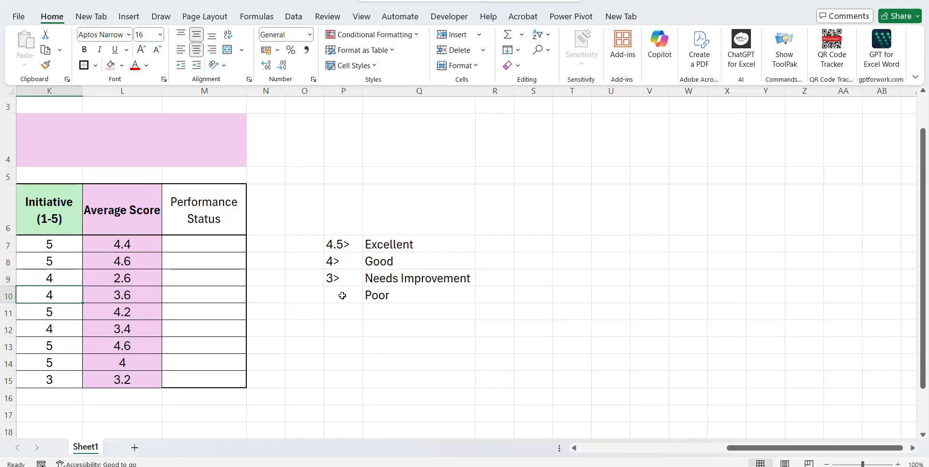
key("Up")
key("Up")
key("Up")
key("Right")
key("Right")
key("Right")
key("Up")
key("Right")
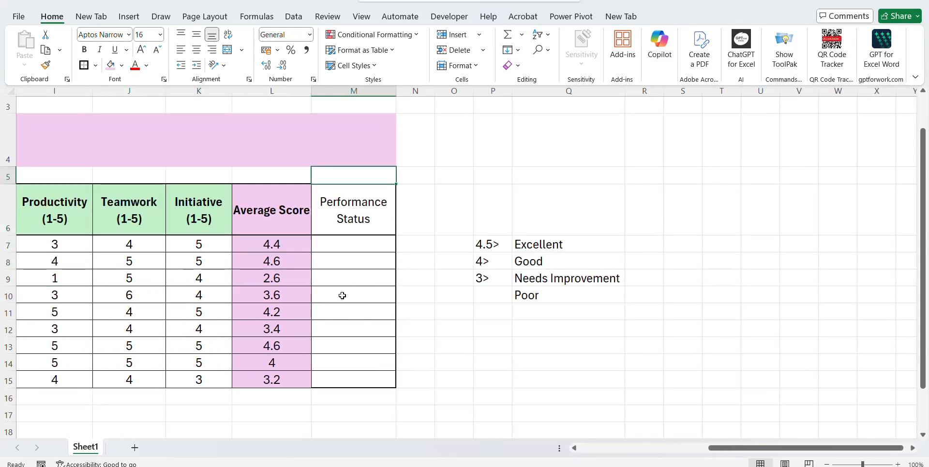
key("ctrl+b")
In M7, begin an IF formula returning "Excellent" when L7 is at least 4.5.
key("Down")
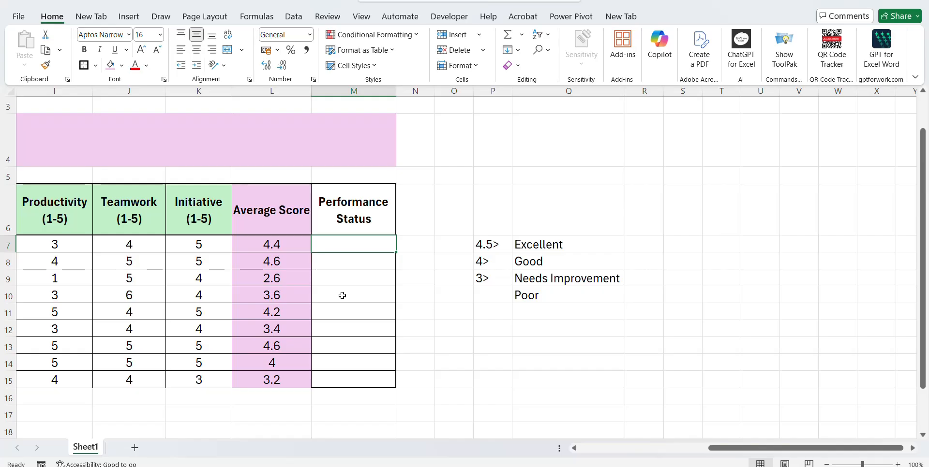
type("=")
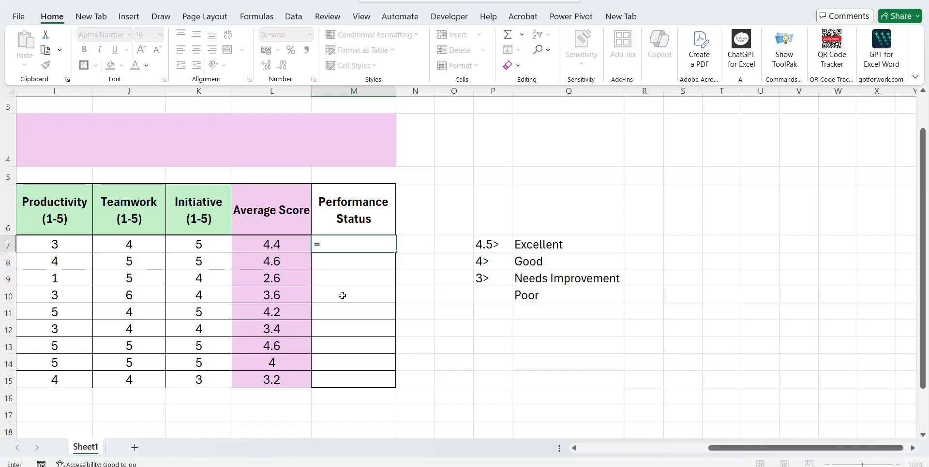
type("IF(")
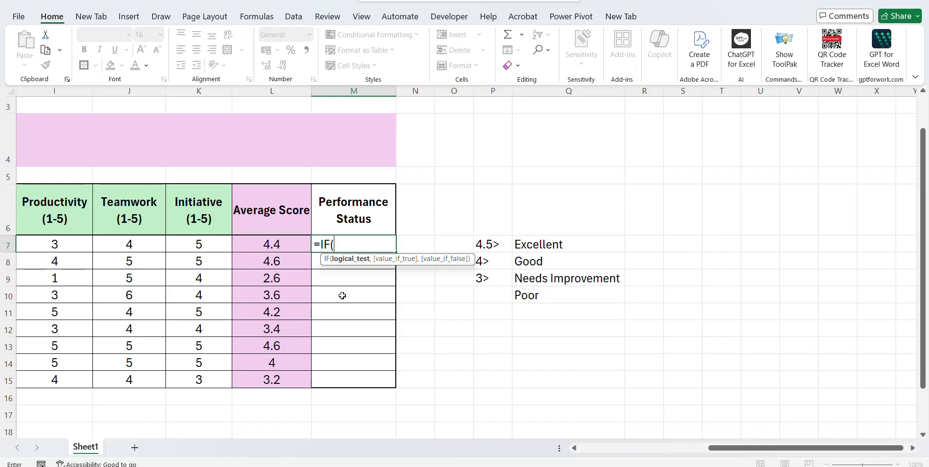
key("Left")
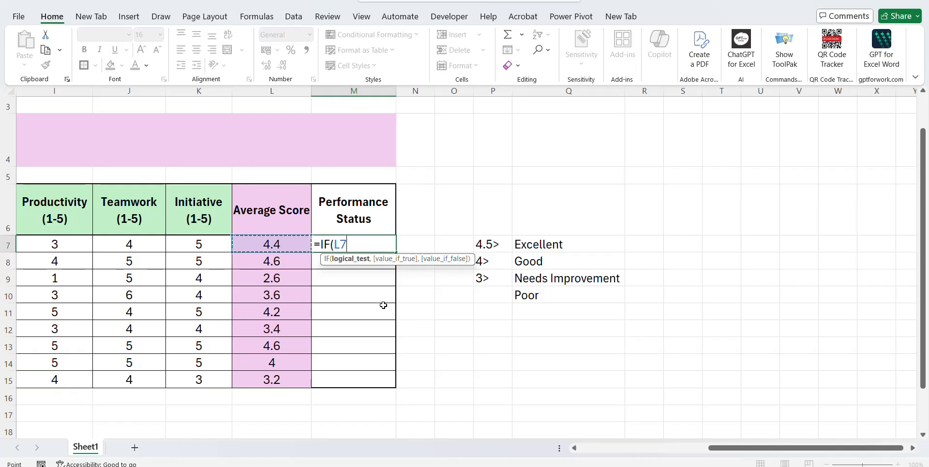
type(">=4.5")
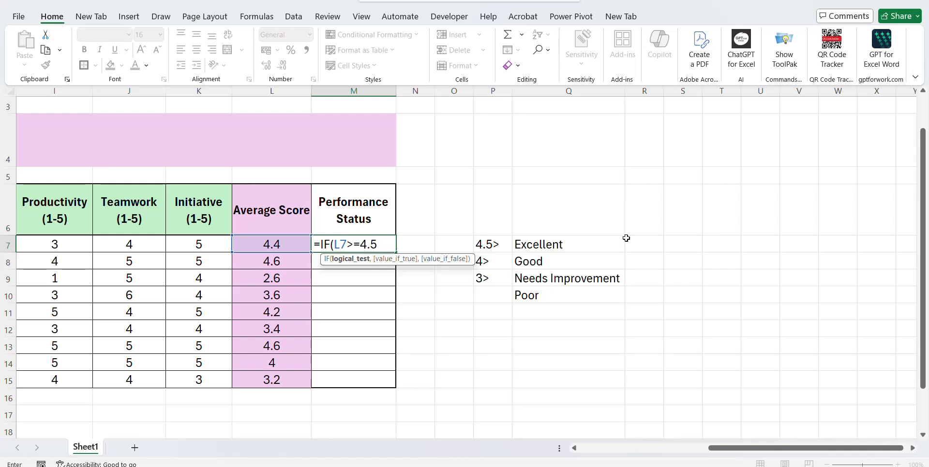
type(",")
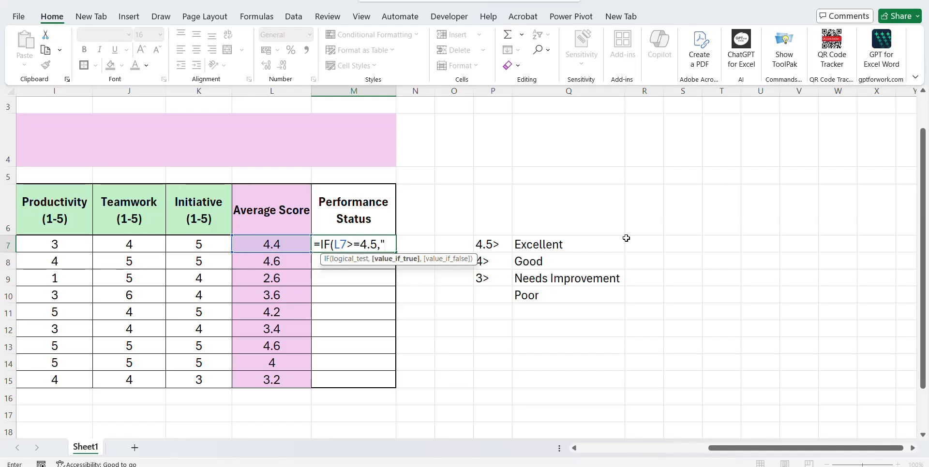
type("\"Excellent\"")
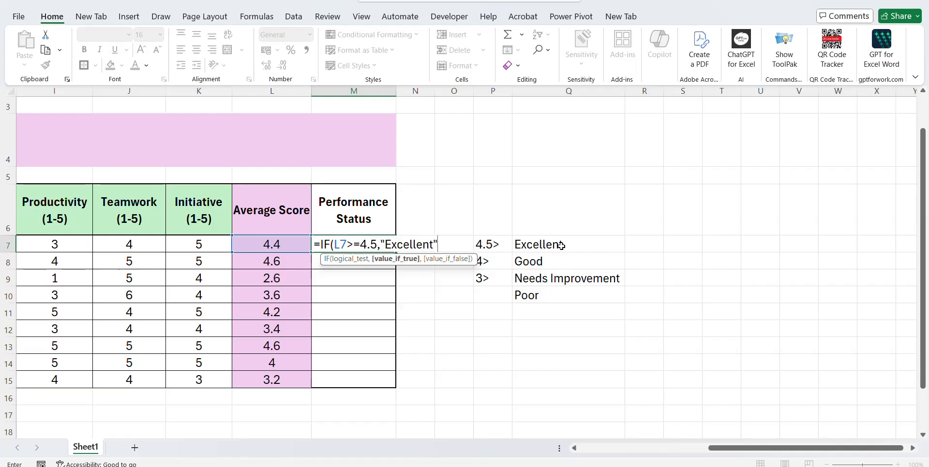
type(",")
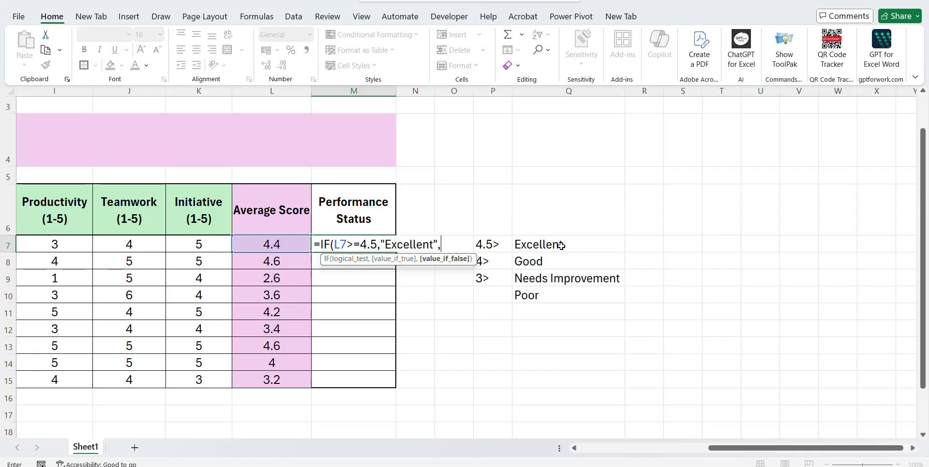
type("if")
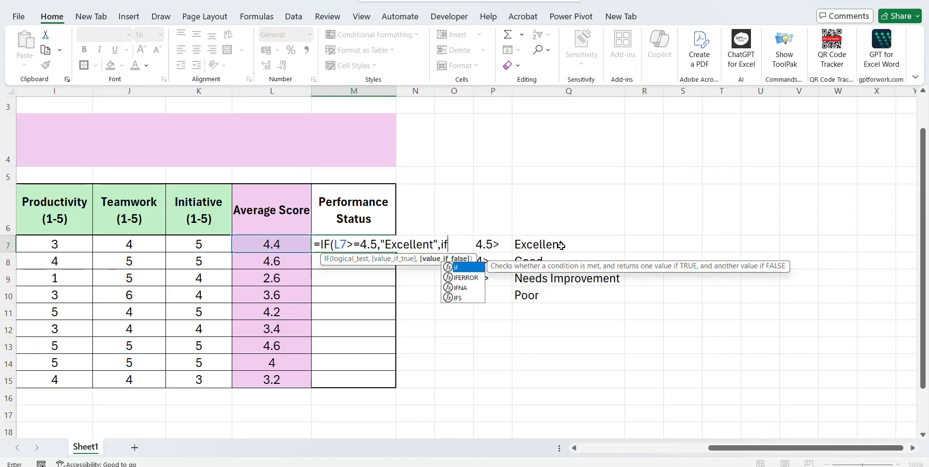
key("Tab")
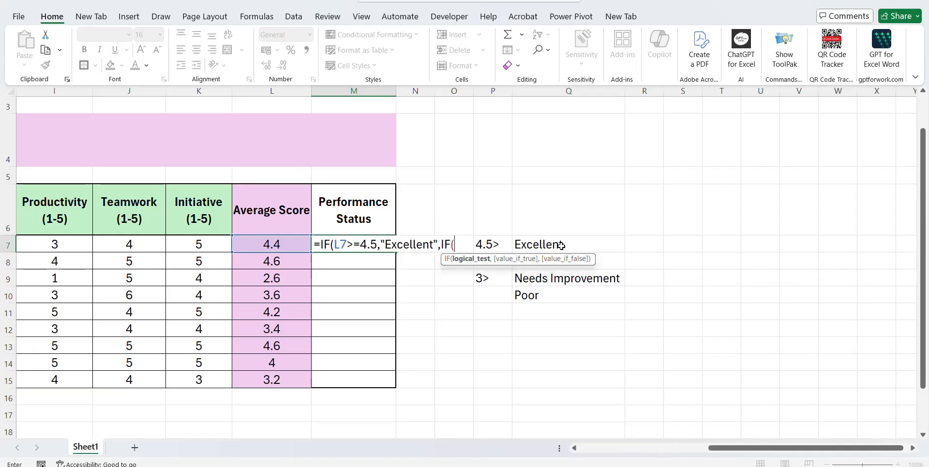
Nest an IF returning "Good" when L7 is at least 4, then start a third IF on L7.
key("Left")
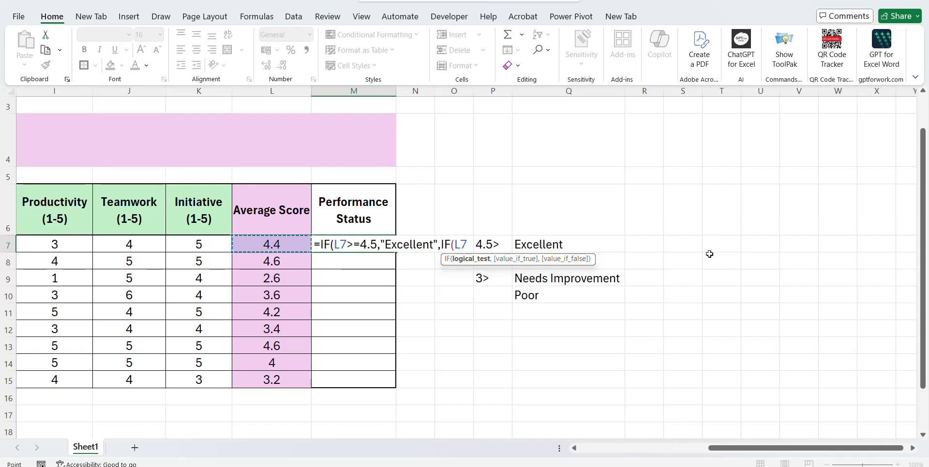
type(">=4")
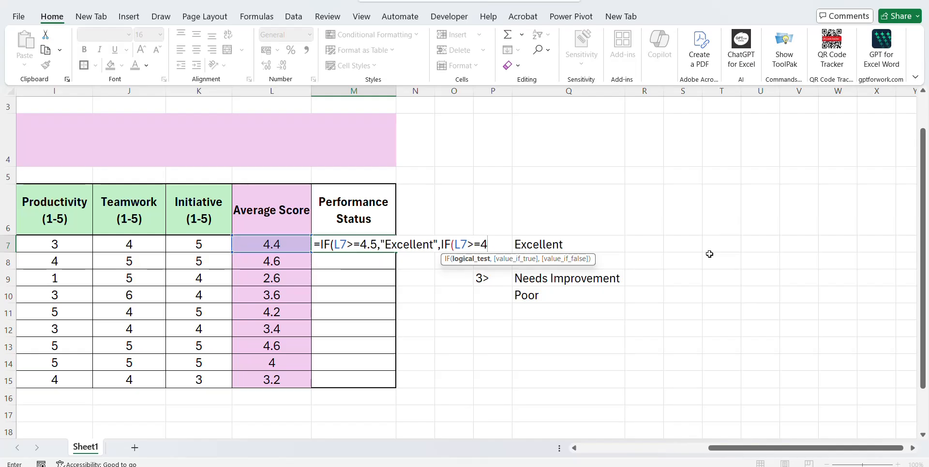
type(",")
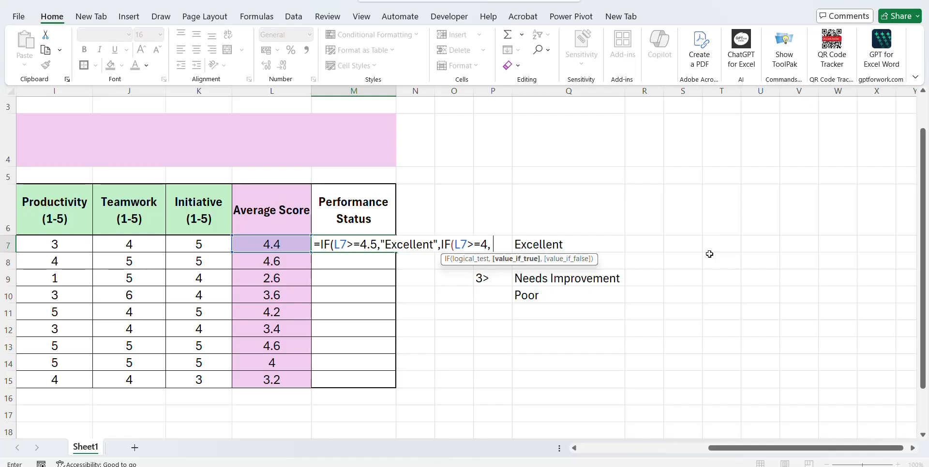
type(" \"Goo")
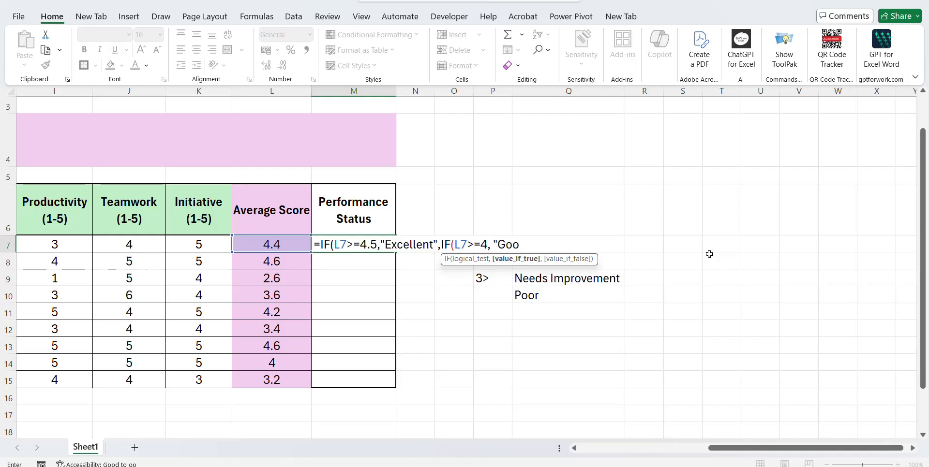
type("d\",")
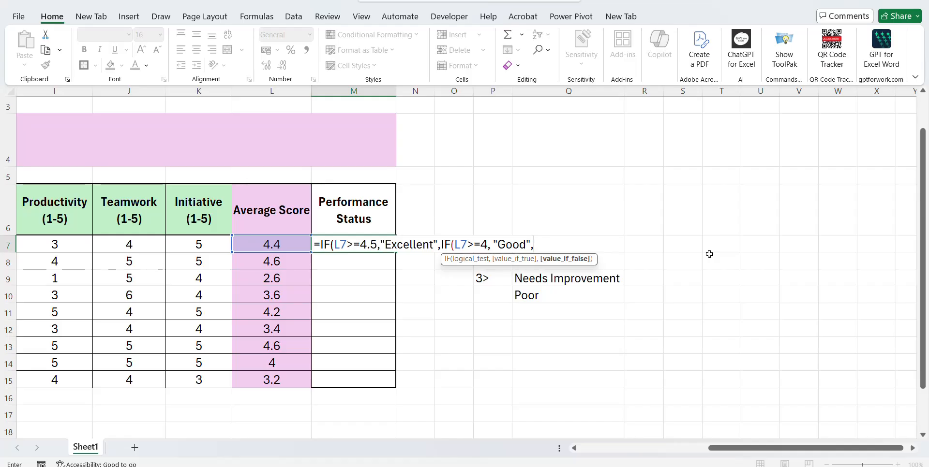
type("if(")
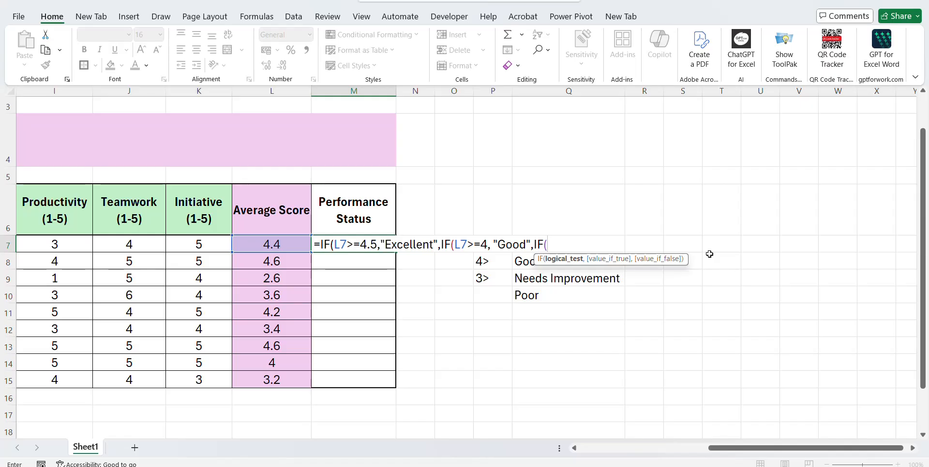
left_click(266, 240)
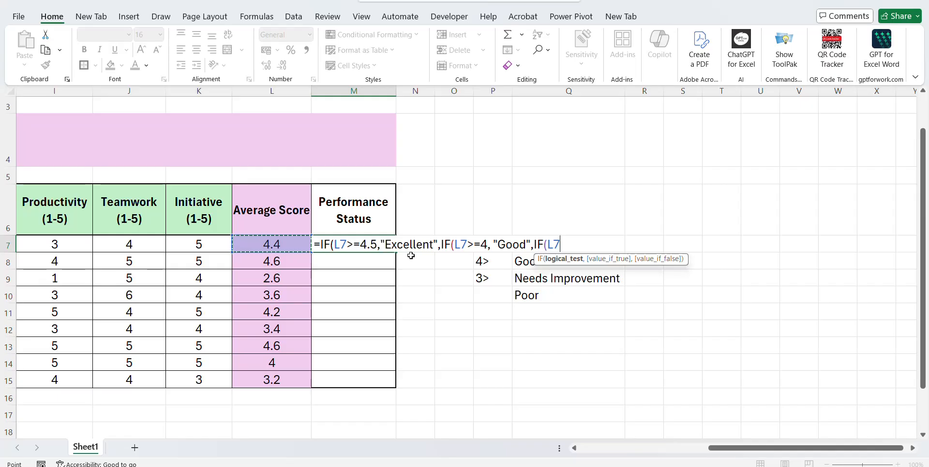
Finish the nested IF: "Needs Improvement" when L7 is at least 3, otherwise "Poor", closing all brackets.
type(">=3")
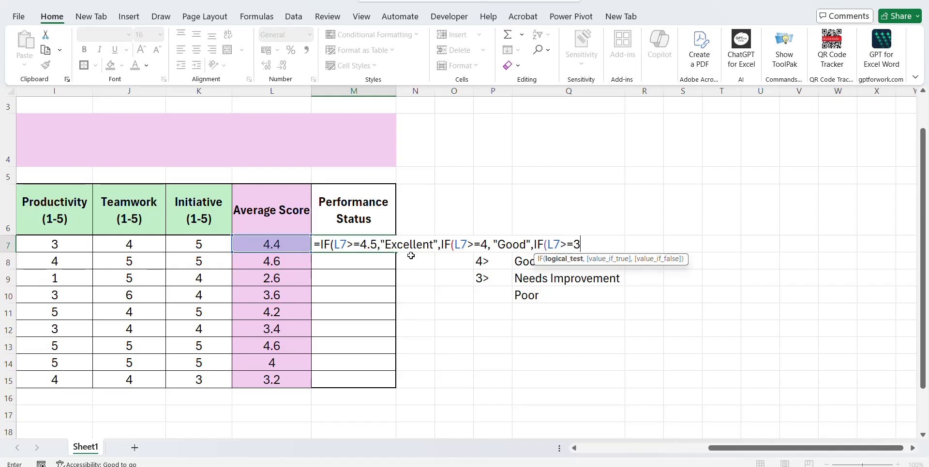
type(",")
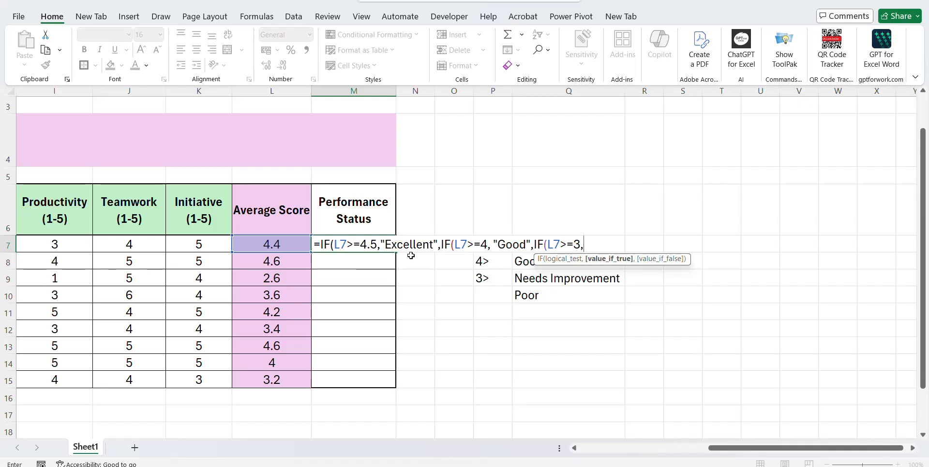
type("\"Needs Improvement")
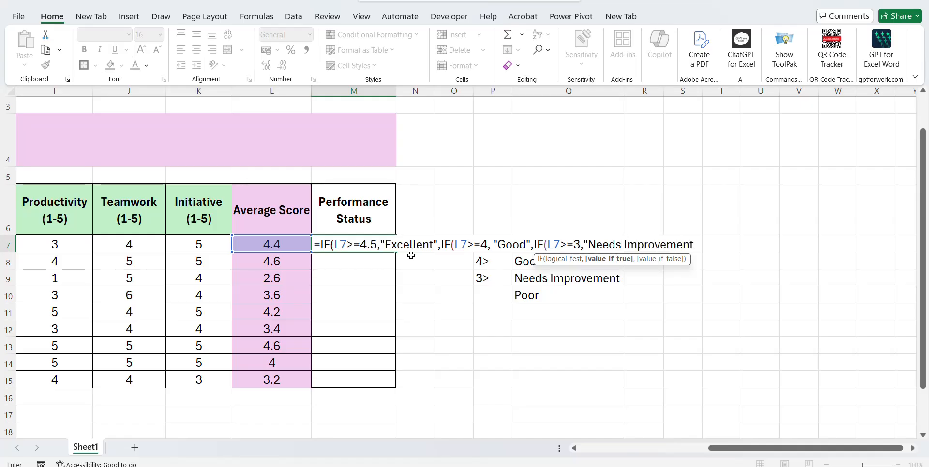
type("\",\"Poor")
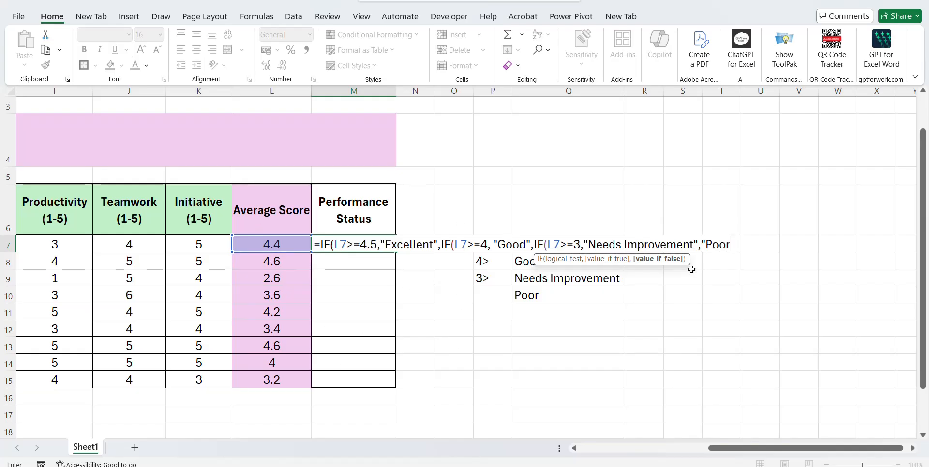
type("\"))")
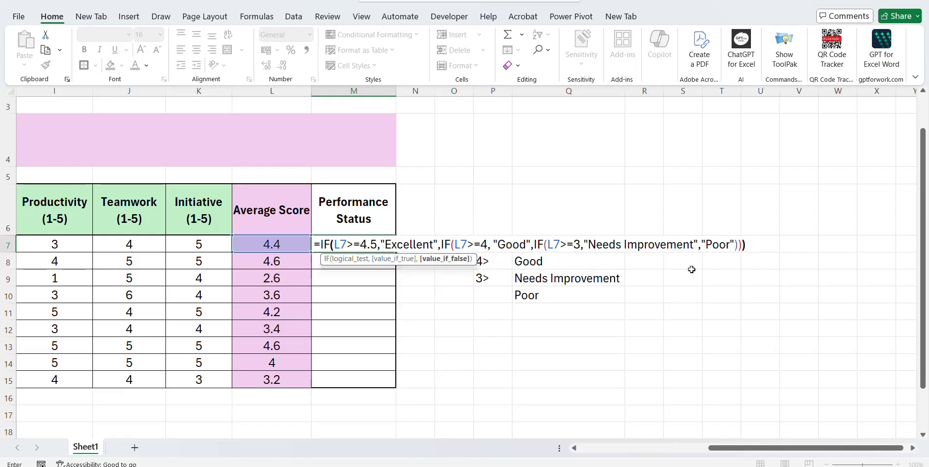
Confirm the M7 formula and copy it down through M7:M15 for all nine employees.
key("Return")
key("Up")
key("ctrl+c")
key("Left")
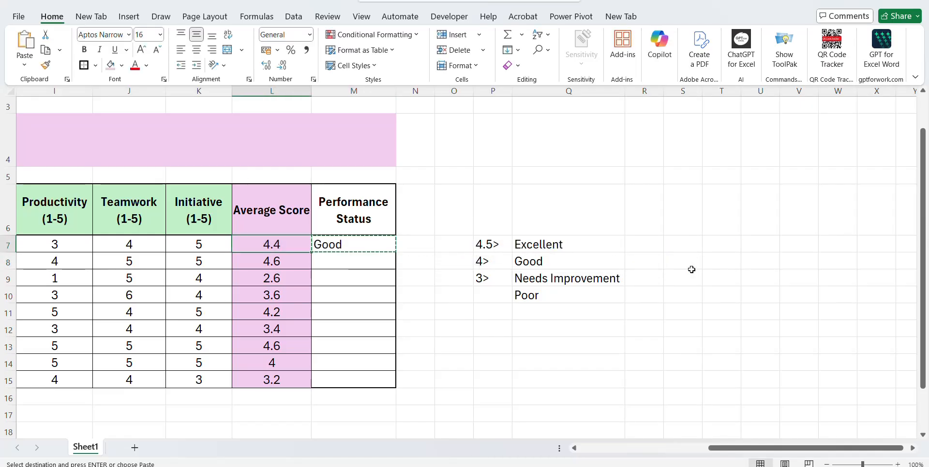
key("Right")
key("shift+Down")
key("shift+Down")
key("shift+Down")
key("shift+Down")
key("shift+Down")
key("shift+Down")
key("shift+Down")
key("shift+Down")
key("ctrl+v")
key("Escape")
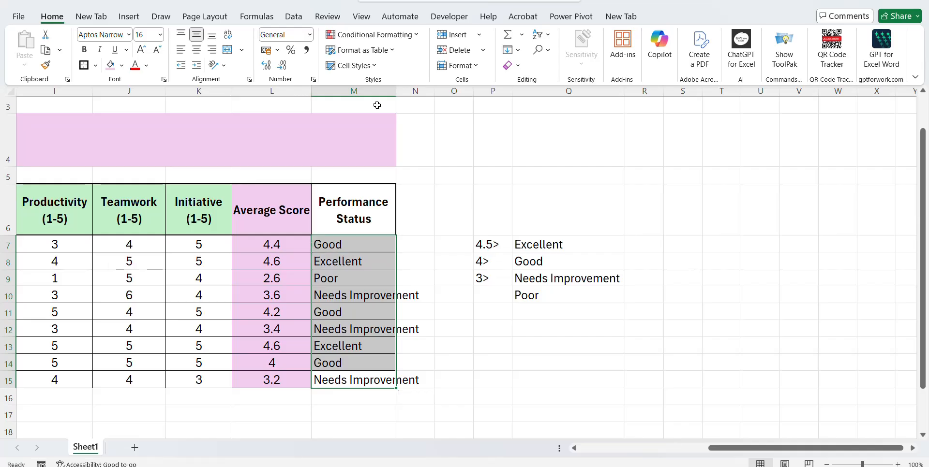
Centre the status grades in M7:M15 and AutoFit column M's width.
key("alt+h")
key("a")
key("c")
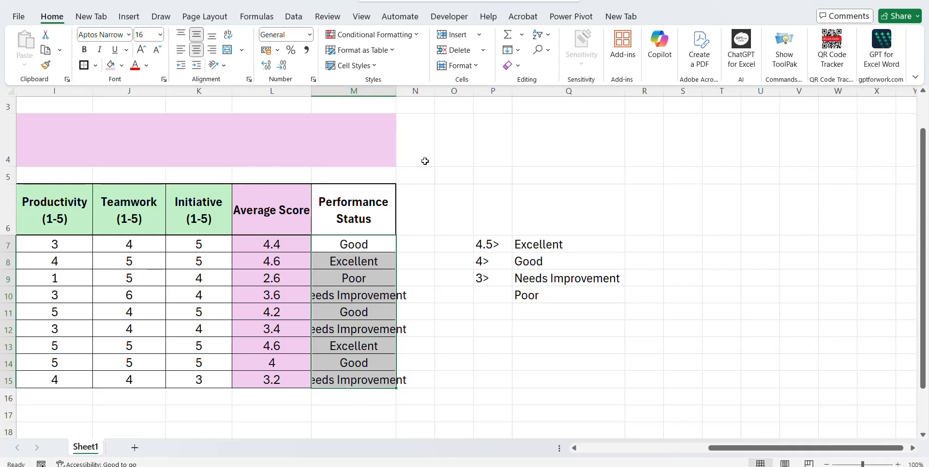
key("alt+h")
key("o")
key("i")
Deselect the range and move along row 7 to review the scores and grade.
left_click(376, 243)
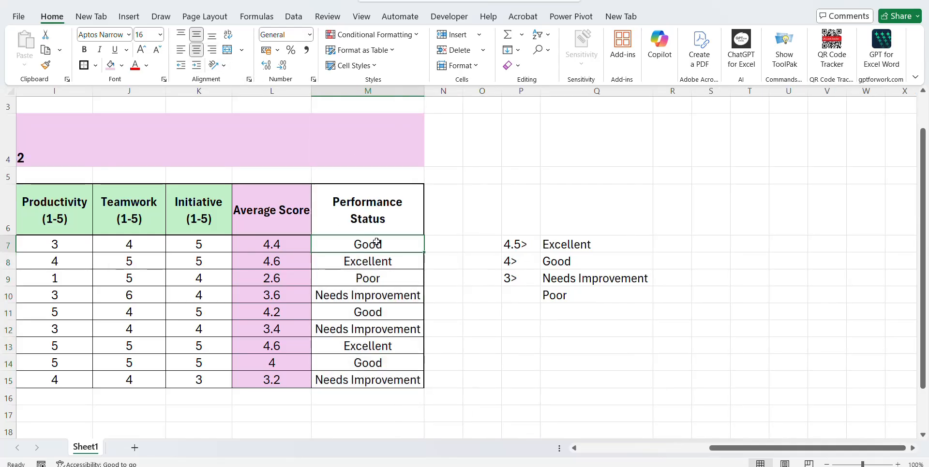
key("Right")
scroll(376, 243, "left", 1)
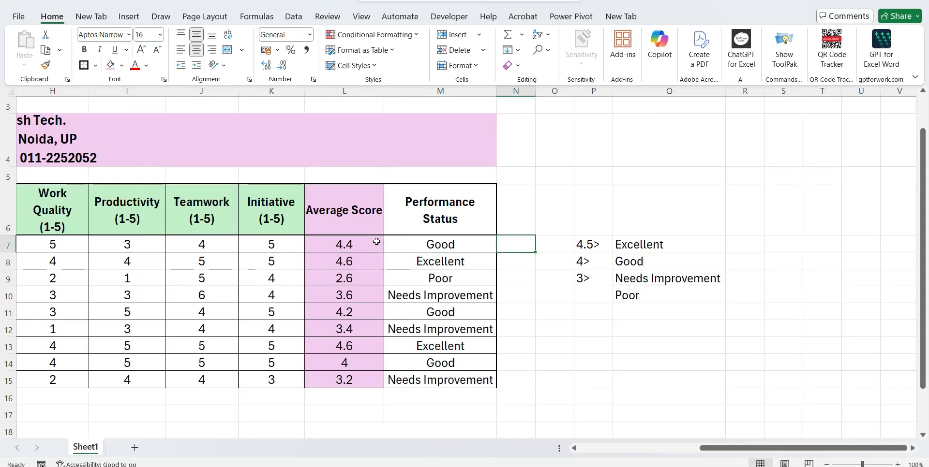
key("Right")
key("Left")
key("Left")
key("Right")
key("Right")
key("Left")
key("Left")
key("Left")
key("Left")
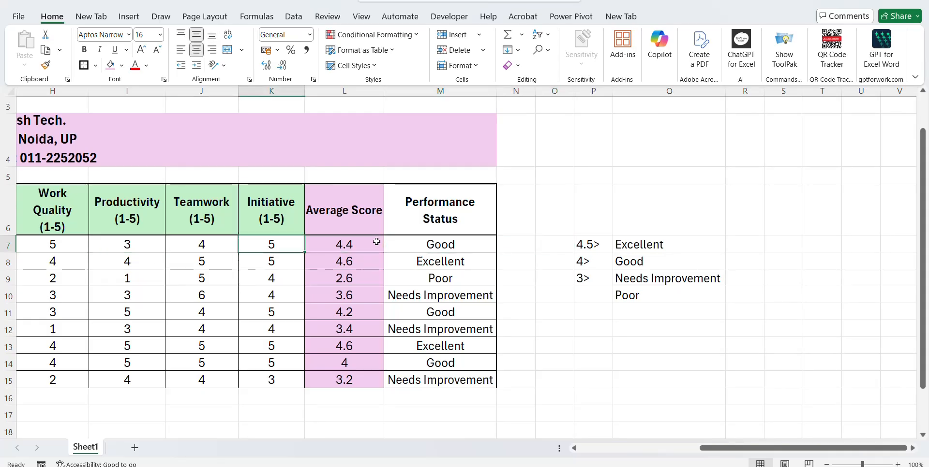
scroll(376, 242, "left", 3)
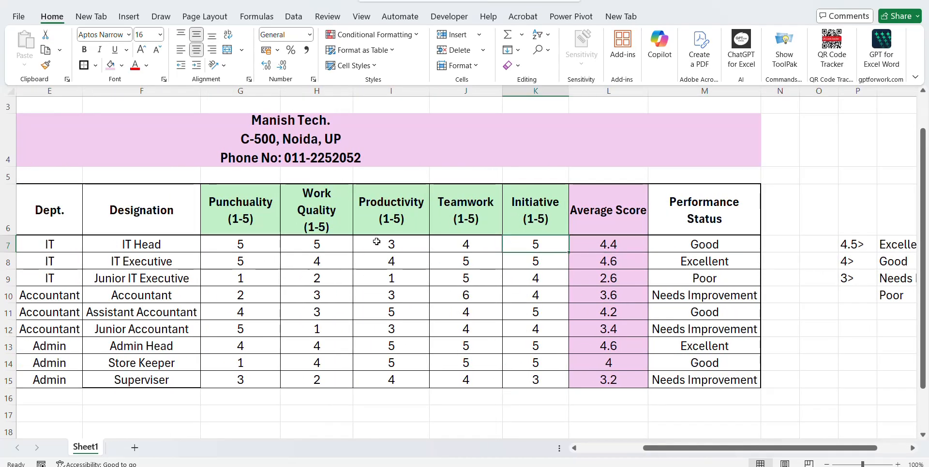
key("Left")
key("Left")
key("Left")
key("Left")
key("Left")
key("Left")
key("Left")
scroll(377, 241, "left", 3)
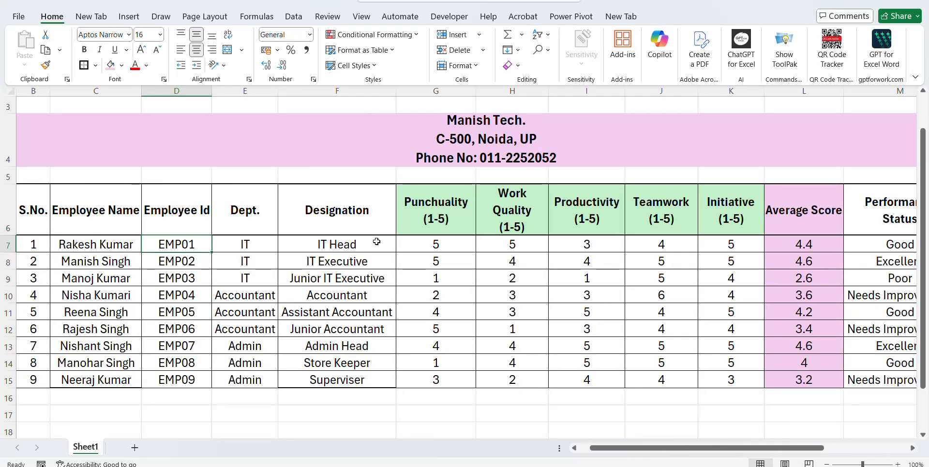
key("Right")
key("Right")
key("Right")
key("Right")
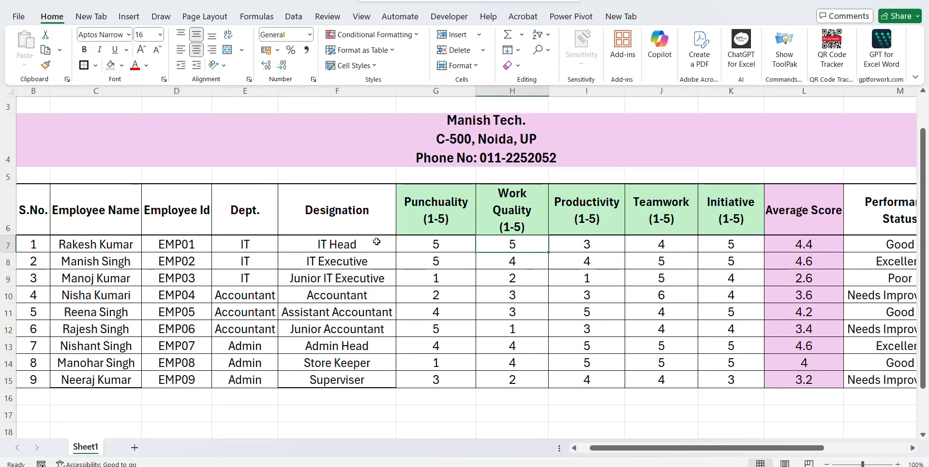
key("Right")
key("Right")
key("Right")
key("Right")
scroll(376, 241, "right", 3)
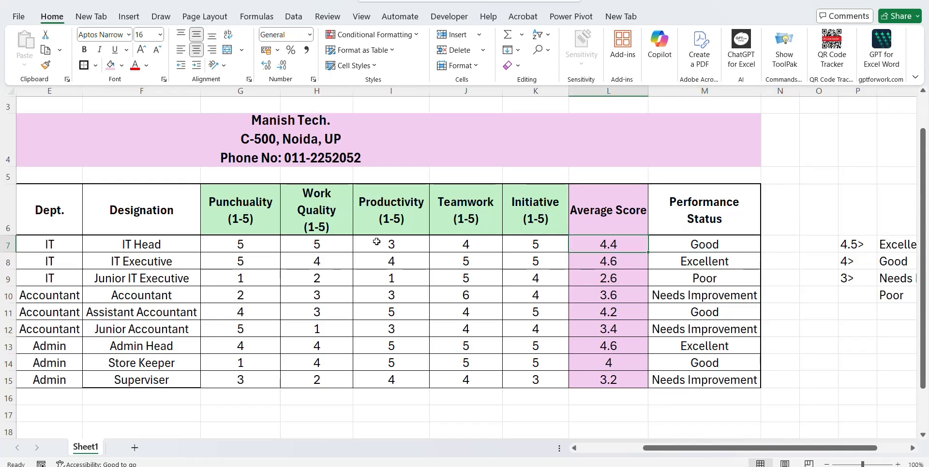
key("Right")
key("Right")
key("Right")
key("Right")
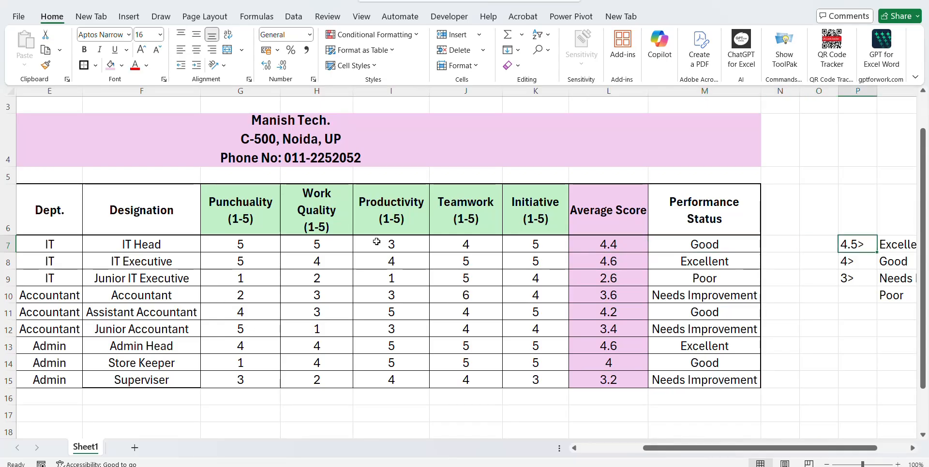
key("Right")
key("Left")
key("Left")
key("Left")
key("Left")
key("Right")
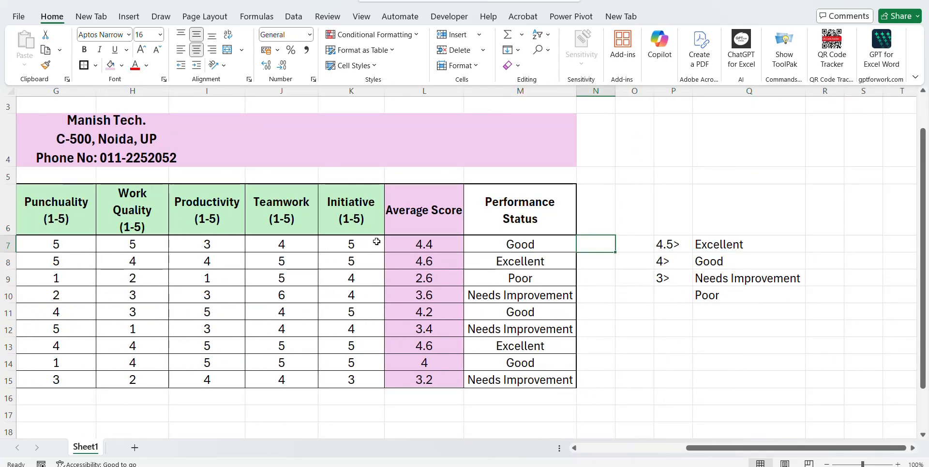
key("Right")
key("Right")
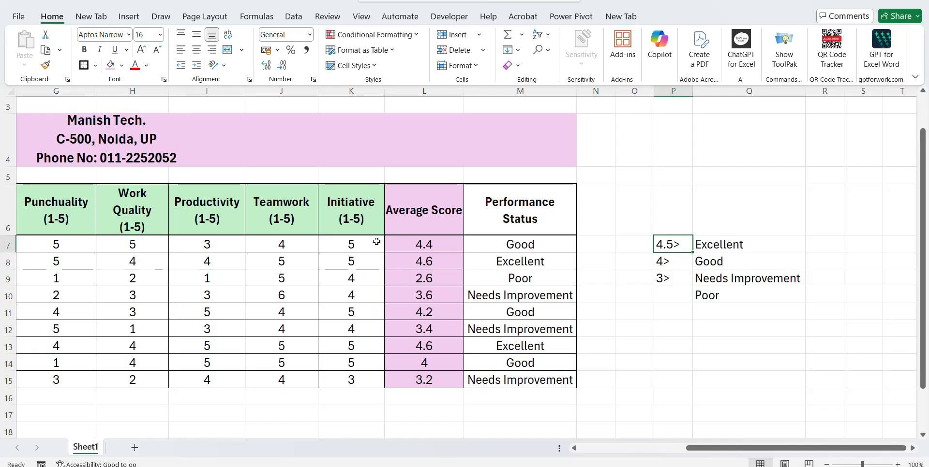
key("Left")
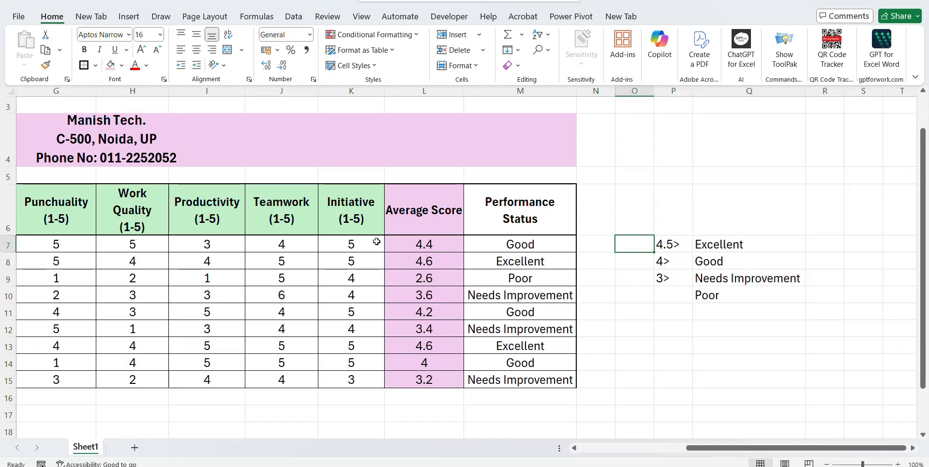
key("Right")
key("Right")
key("Down")
key("Left")
key("Left")
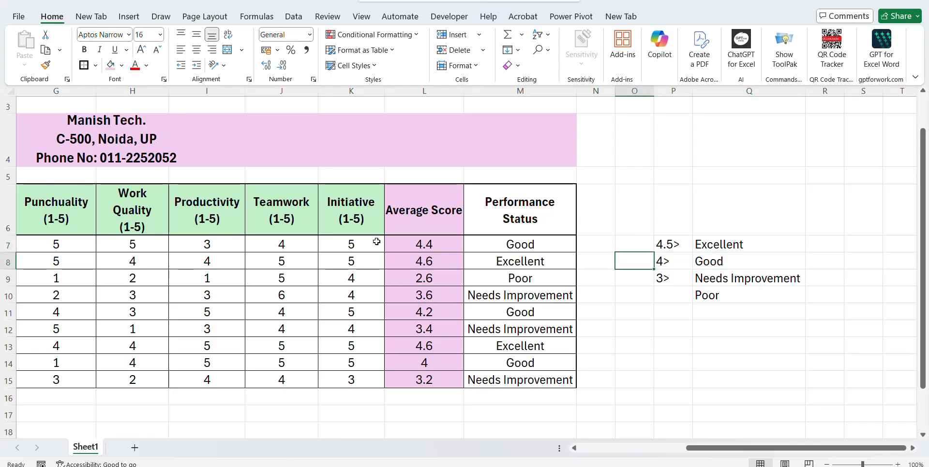
key("Right")
key("Up")
key("Up")
key("Left")
key("Left")
key("Left")
key("Left")
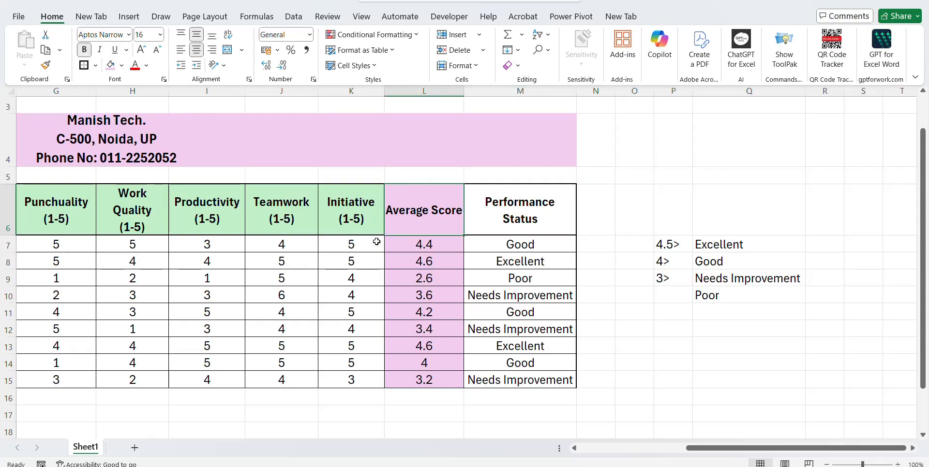
key("Down")
key("Down")
key("Left")
key("Left")
key("Left")
key("Left")
key("Left")
key("Left")
key("Left")
key("Left")
key("Left")
key("Left")
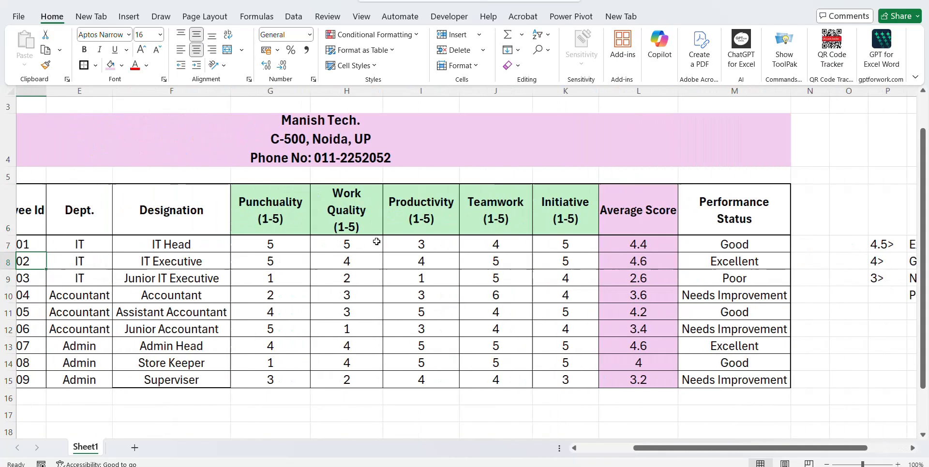
key("Right")
key("Right")
key("Right")
key("Right")
key("Right")
key("Right")
key("Right")
key("Right")
key("Right")
key("Right")
key("Right")
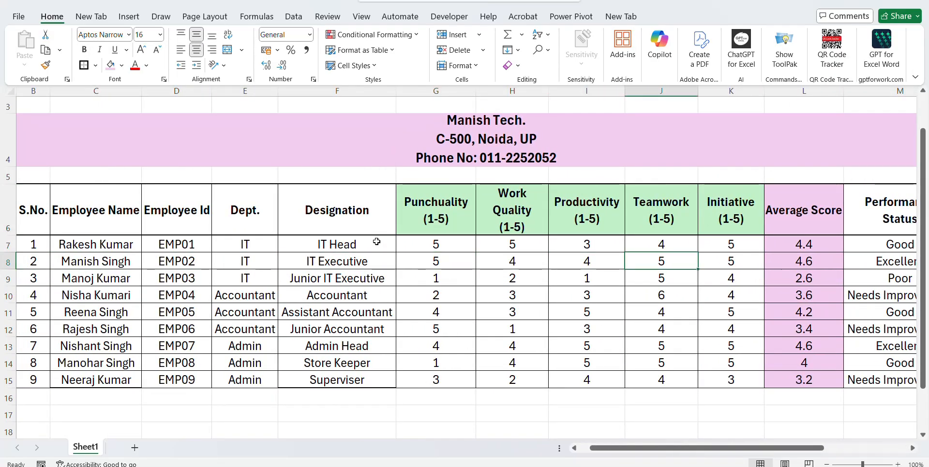
key("Right")
key("Right")
key("Left")
key("Left")
key("Left")
key("Left")
key("Right")
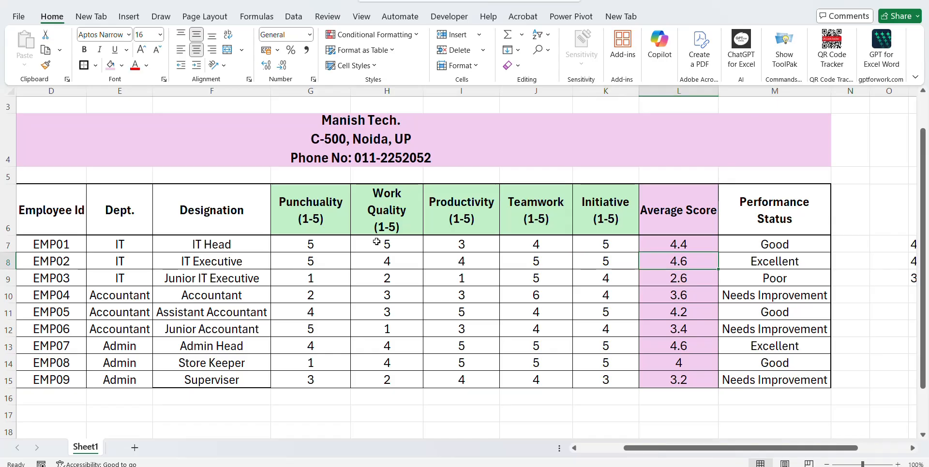
key("Right")
key("Right")
key("Right")
key("Right")
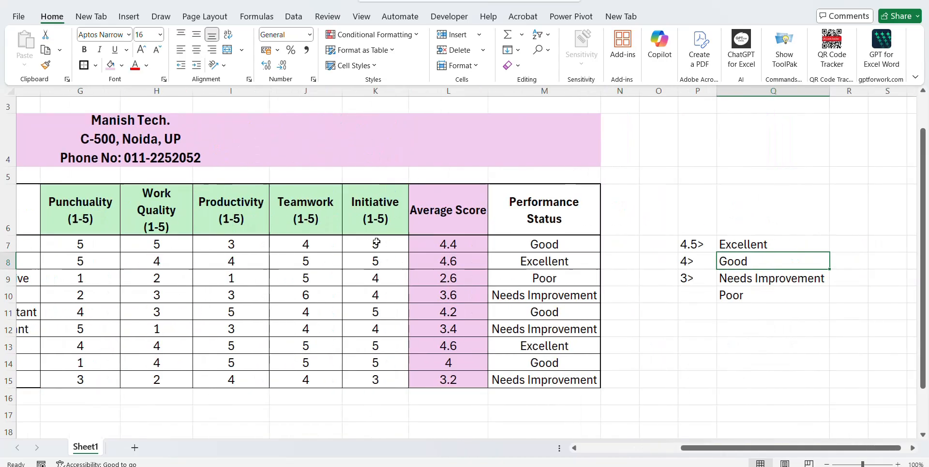
key("Left")
key("Left")
key("Left")
key("Right")
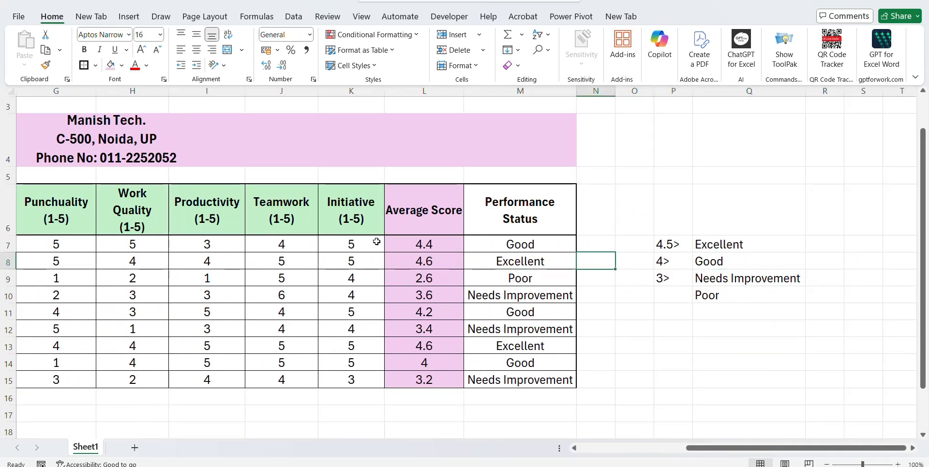
key("Right")
key("Right")
key("Right")
key("Up")
key("Left")
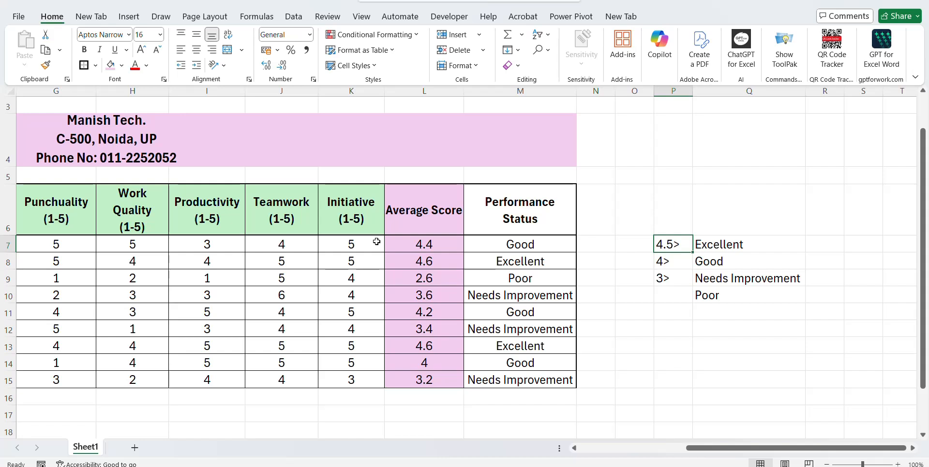
key("Down")
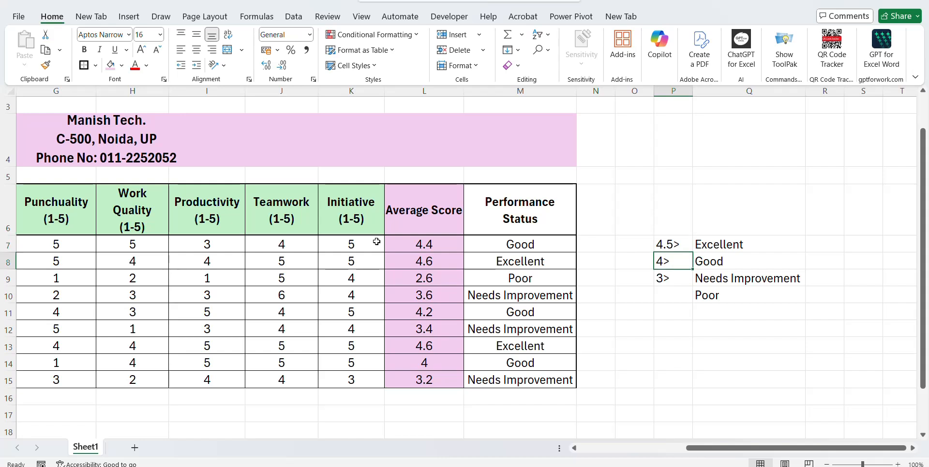
key("Down")
key("Left")
key("Left")
key("Left")
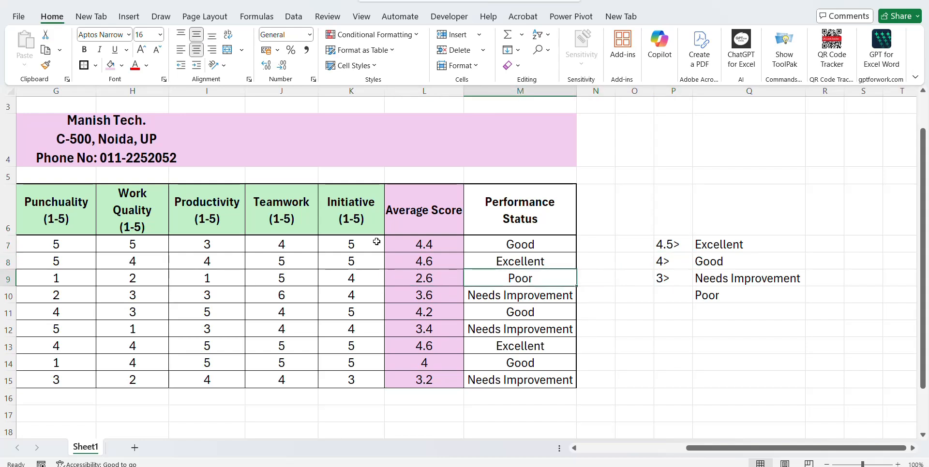
key("Right")
key("Right")
key("Right")
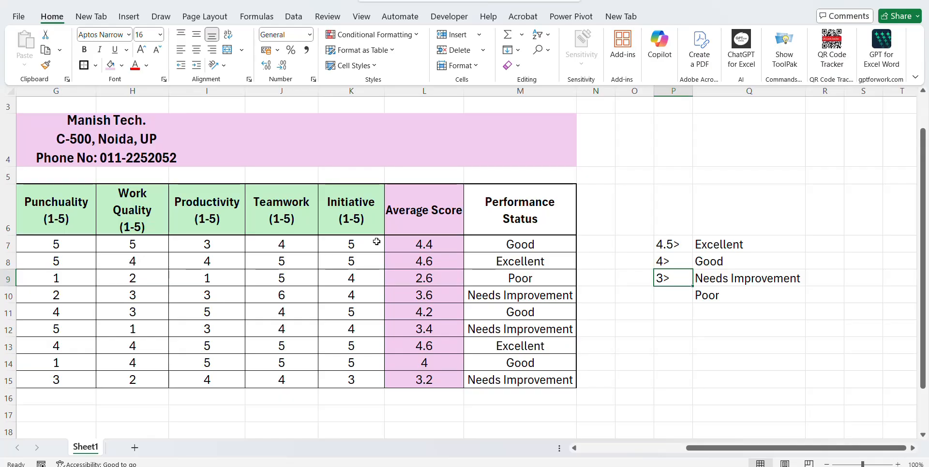
key("Right")
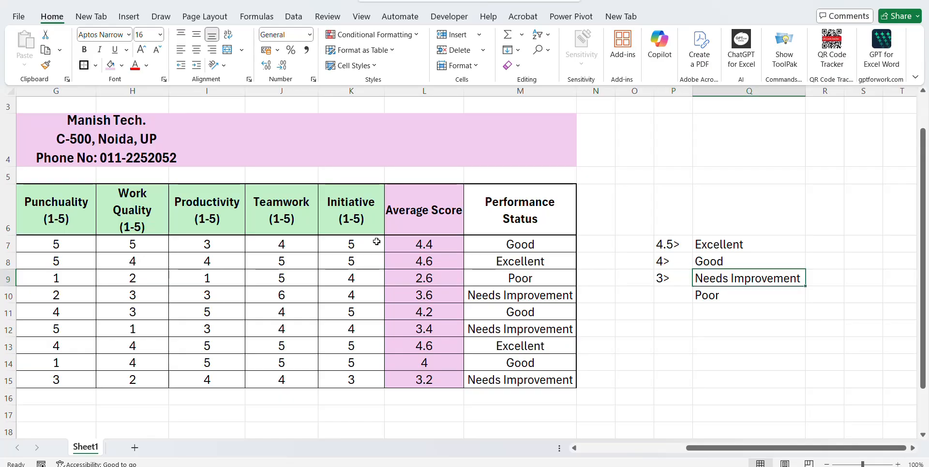
key("Down")
key("Left")
key("Up")
key("Left")
key("Left")
key("Left")
key("Left")
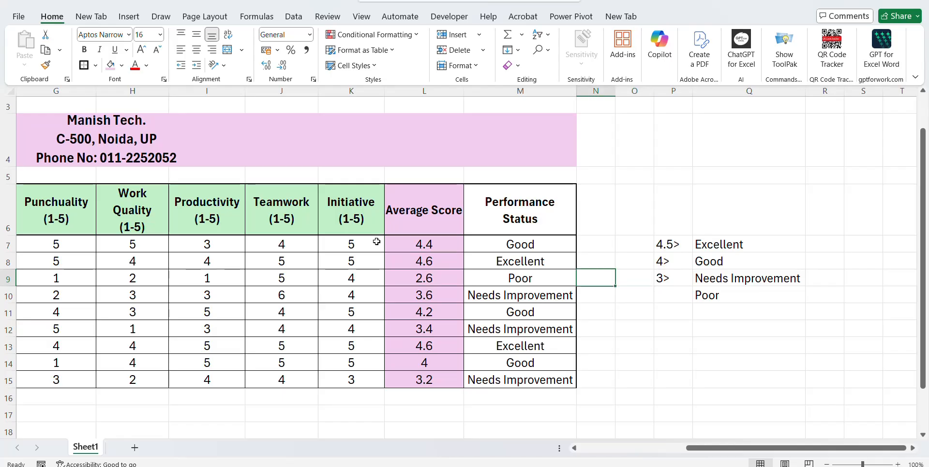
key("Down")
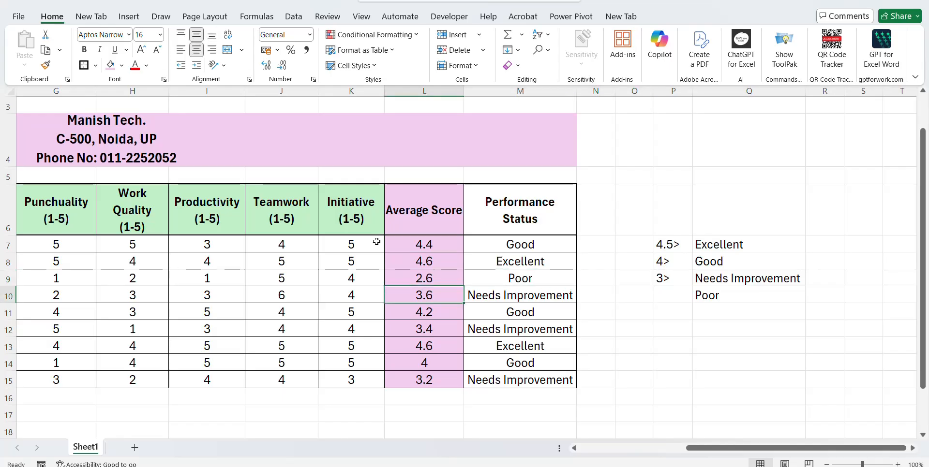
left_click(678, 282)
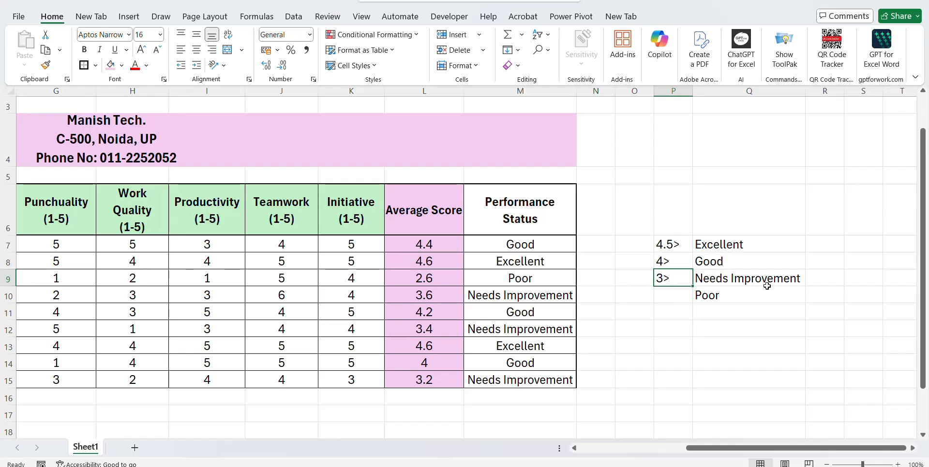
left_click(488, 297)
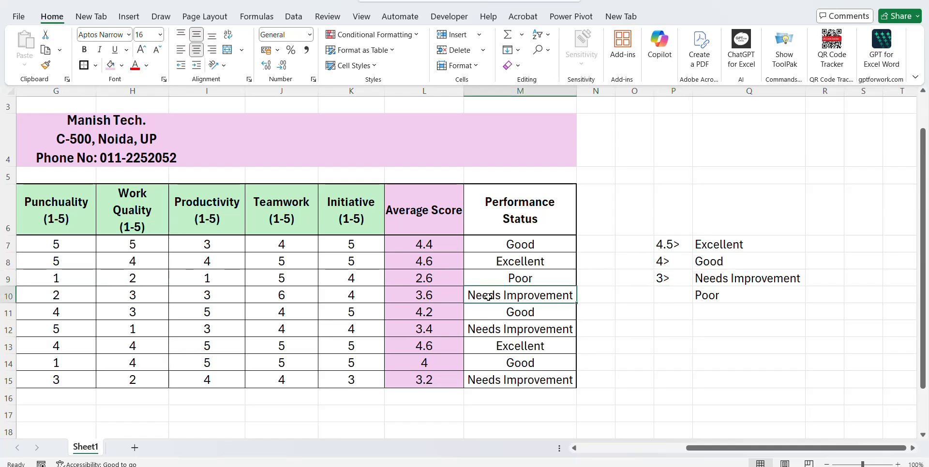
key("Down")
key("Down")
key("Left")
key("Up")
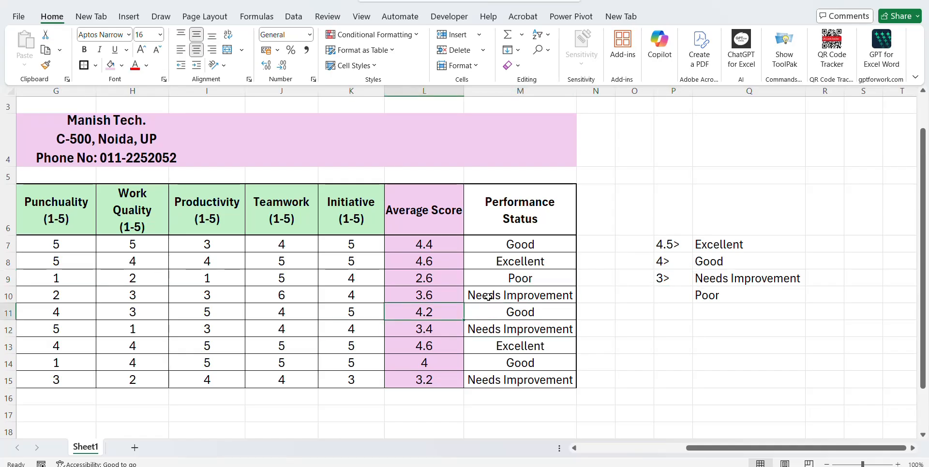
key("Right")
key("Down")
key("Down")
key("Left")
key("Left")
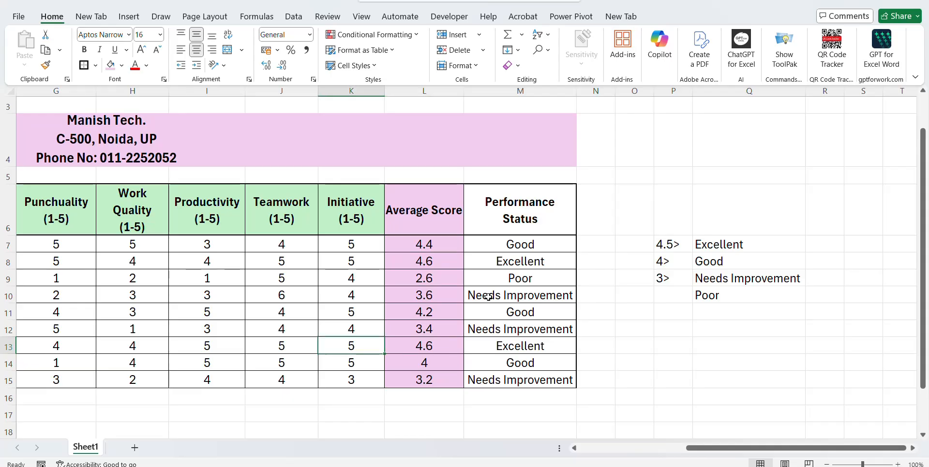
key("Right")
key("Right")
key("Down")
key("Down")
key("Left")
key("Left")
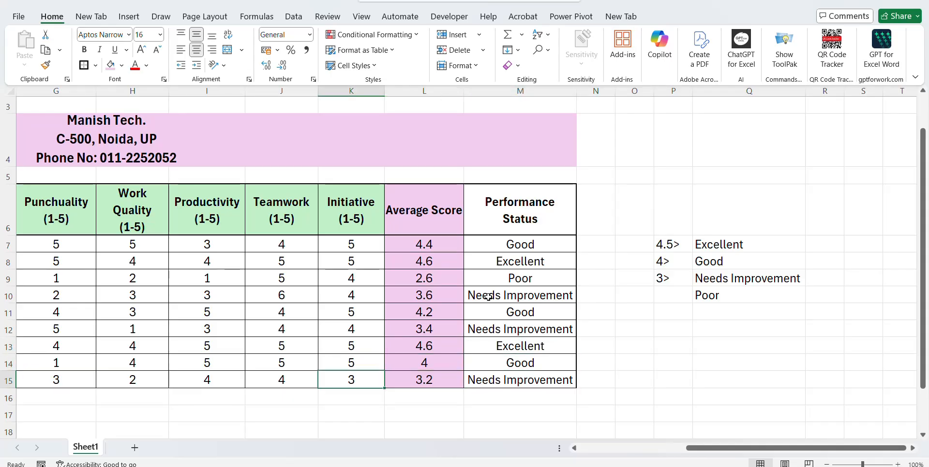
key("Up")
key("Up")
key("Up")
key("Up")
key("Up")
key("Up")
key("Up")
key("Up")
key("Up")
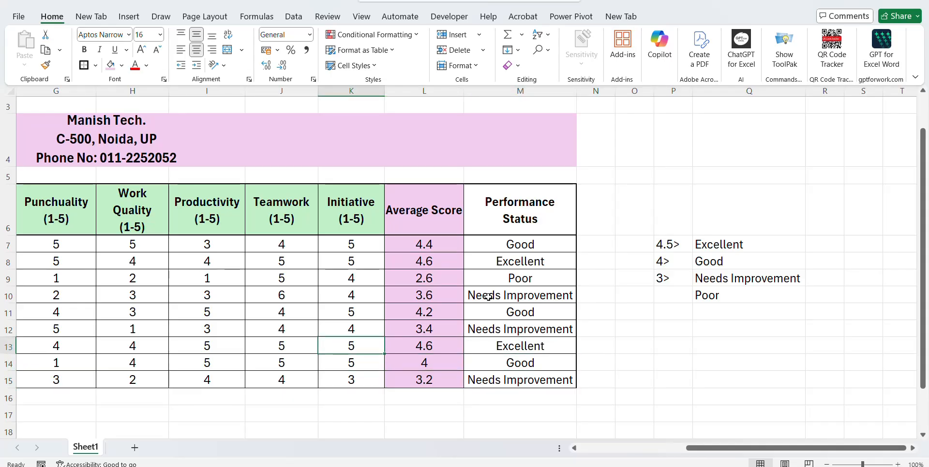
key("Left")
key("Left")
key("Left")
key("Left")
key("Left")
key("Left")
key("Left")
key("Left")
key("Left")
key("Left")
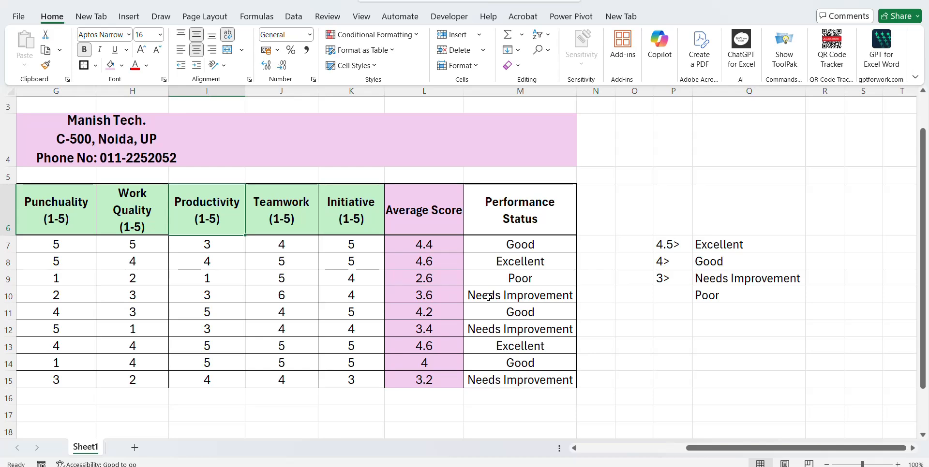
key("Right")
key("Right")
key("Right")
key("Right")
key("Right")
key("Right")
key("Right")
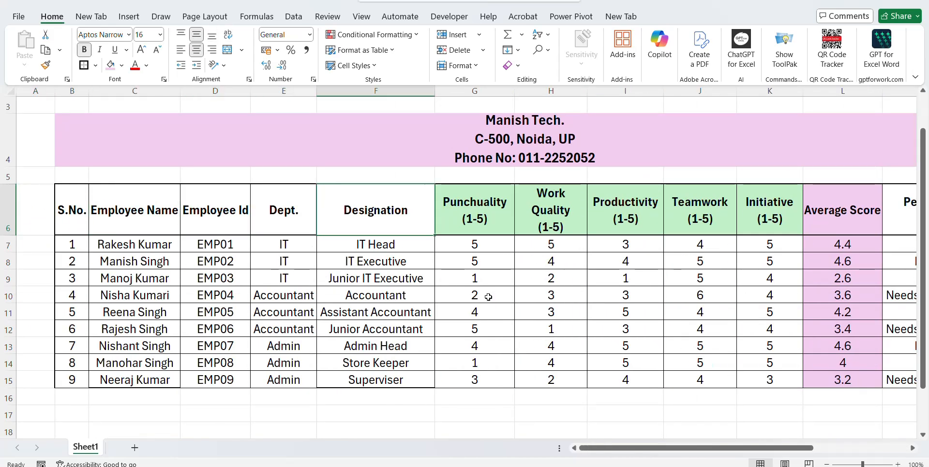
key("Right")
key("Right")
key("Right")
key("Right")
key("Right")
key("Right")
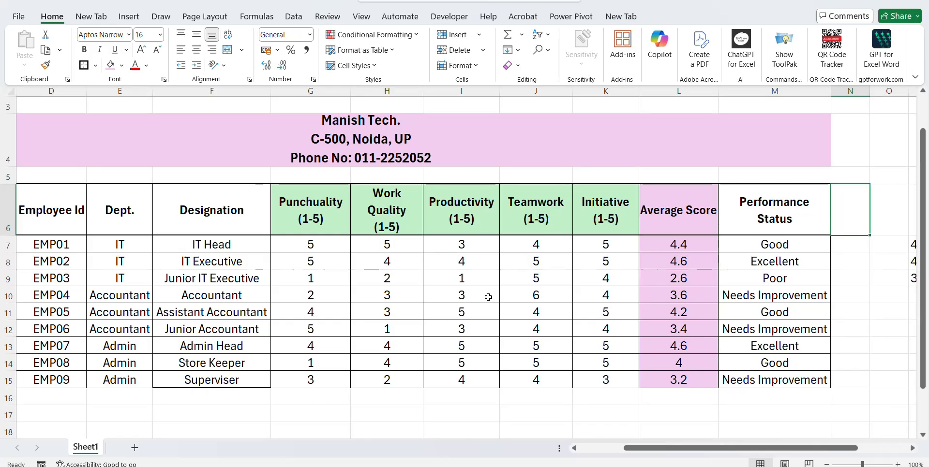
left_click(406, 274)
key("Up")
key("Up")
key("Up")
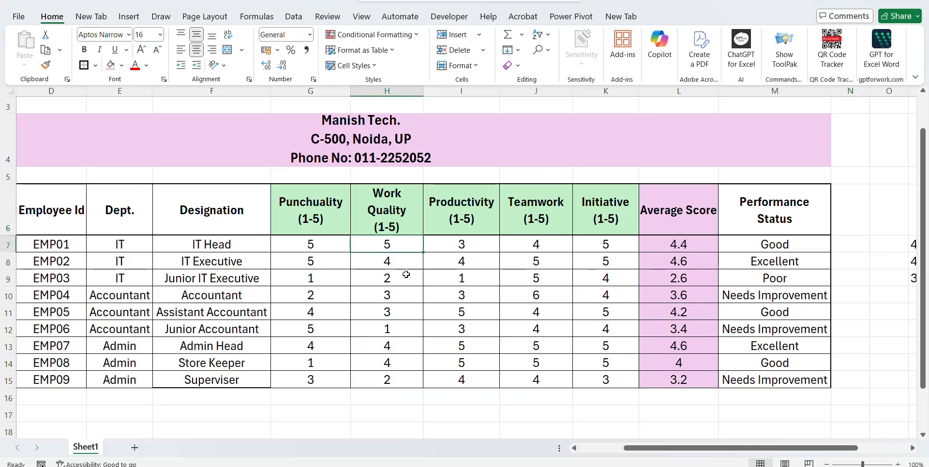
key("Left")
key("Left")
key("Left")
key("Left")
key("Left")
key("Left")
key("Left")
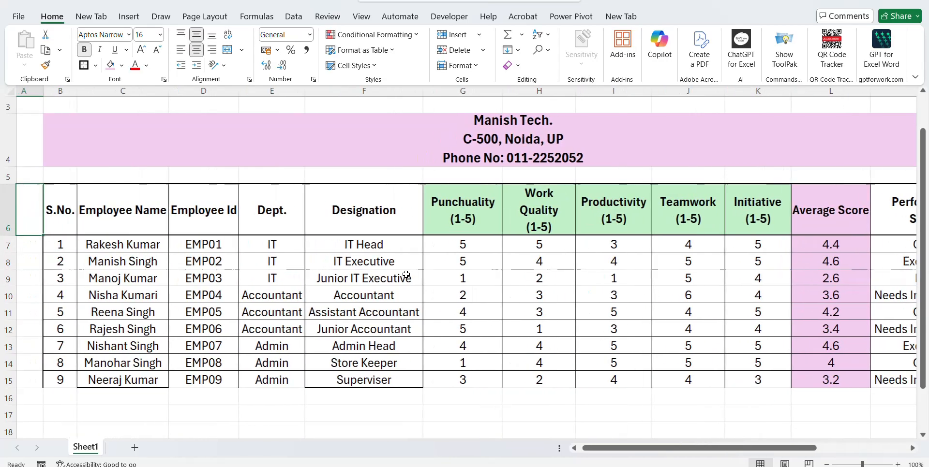
key("Up")
key("Up")
key("Up")
key("Up")
key("Down")
key("Right")
key("Right")
key("Right")
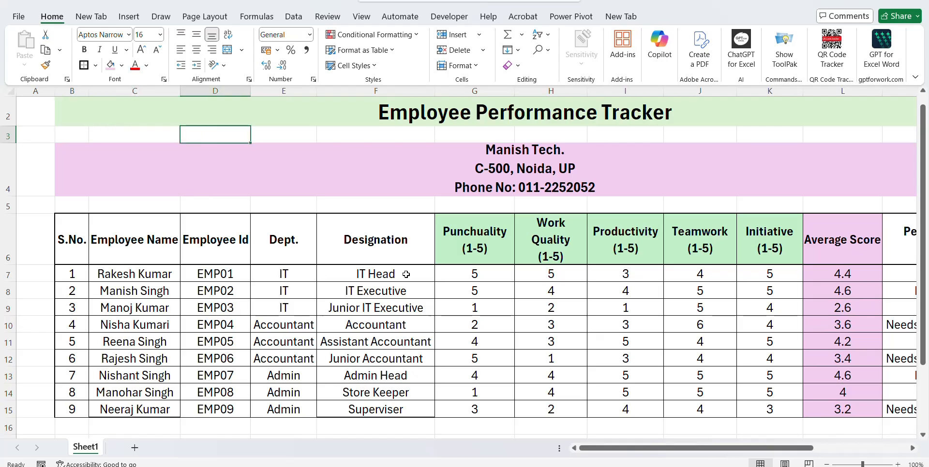
key("Down")
key("Down")
key("Down")
key("Down")
key("Down")
key("Down")
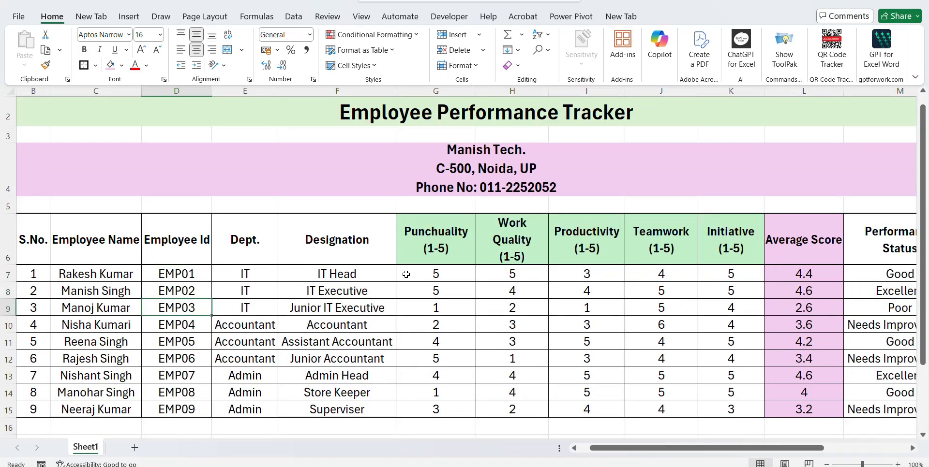